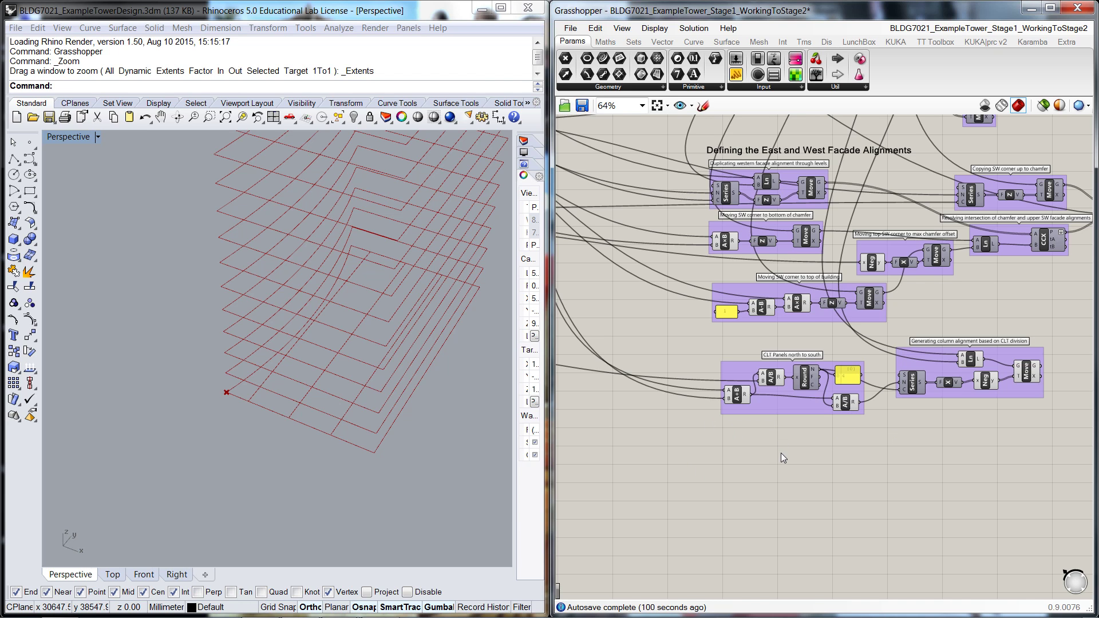
Step: Add a Division component below the CLT Panels north to south group and connect Length of Building to its A input
double_click(762, 450)
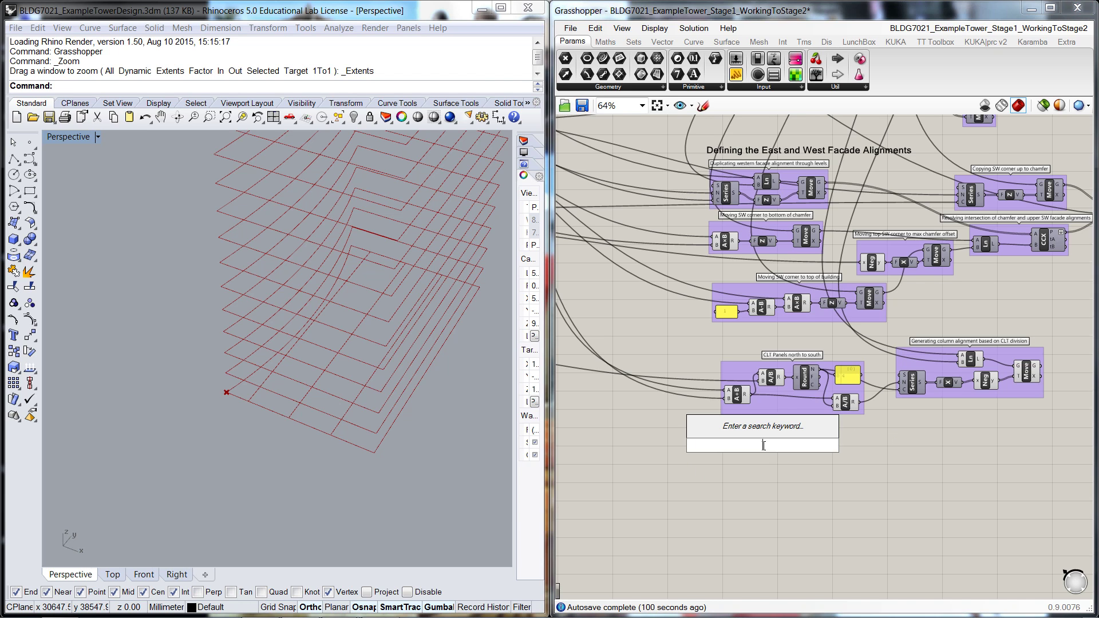
text(/)
key(Return)
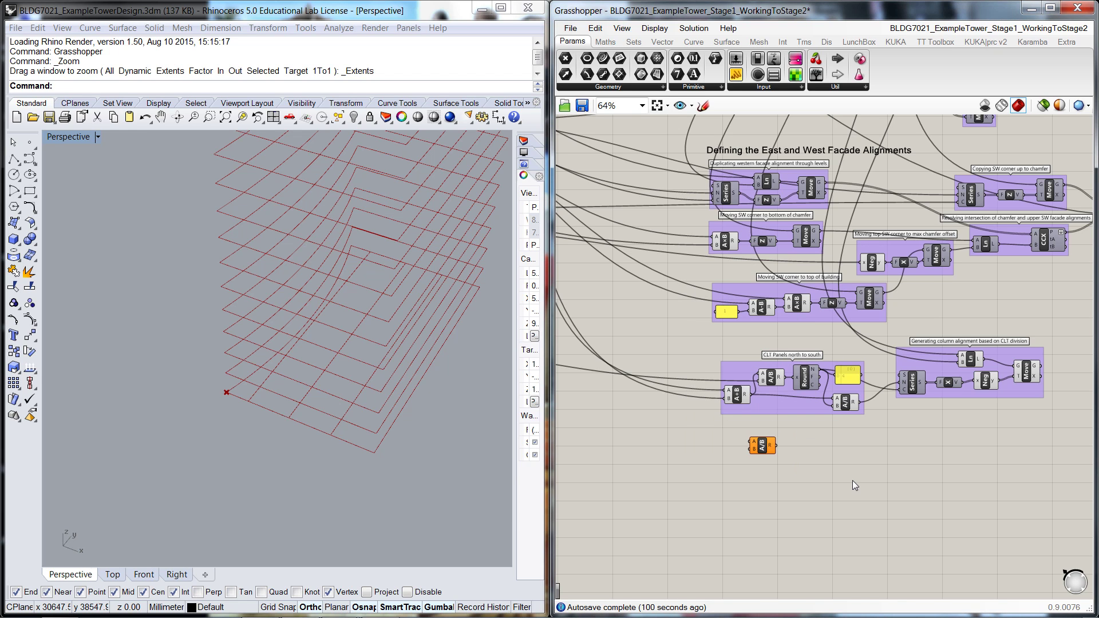
drag(754, 450, 748, 452)
scroll(767, 450, down, 4)
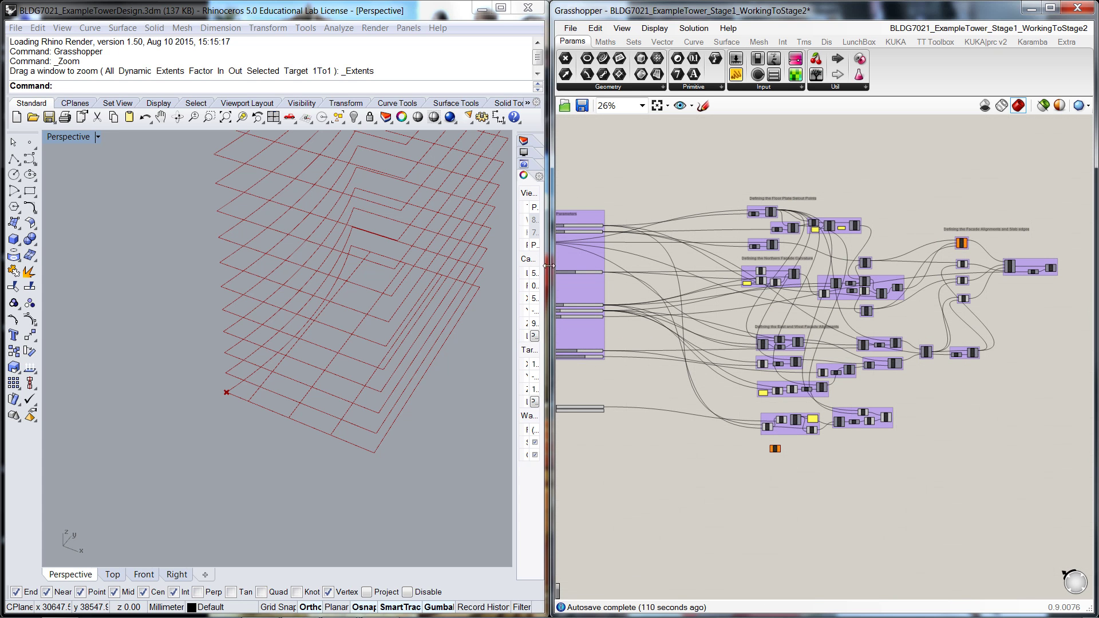
scroll(583, 227, up, 5)
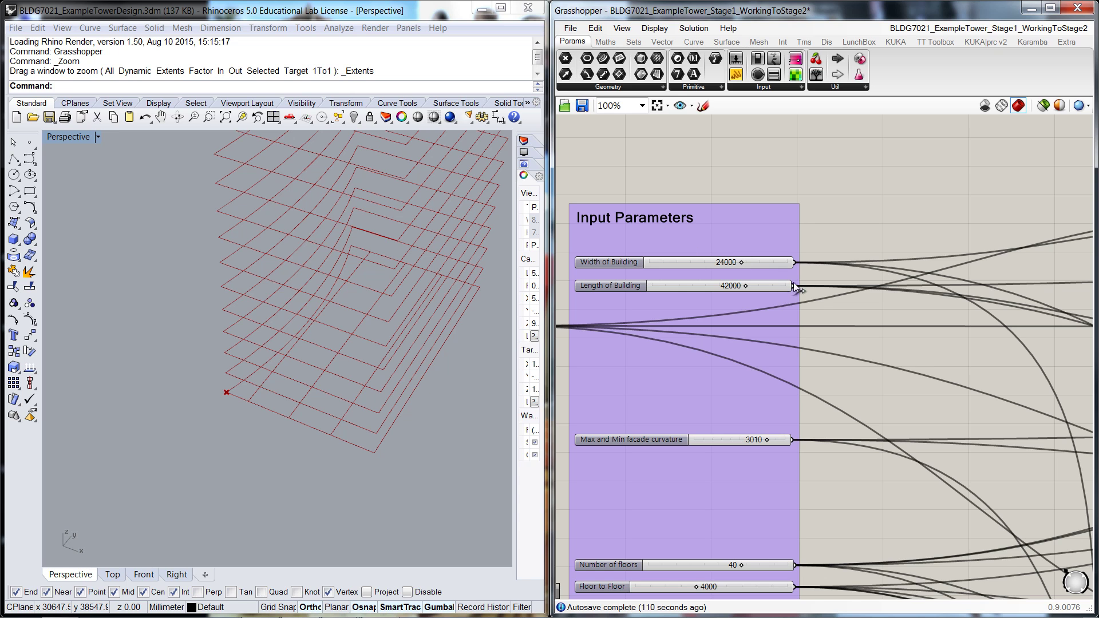
drag(793, 286, 937, 553)
scroll(934, 523, down, 4)
scroll(927, 590, up, 6)
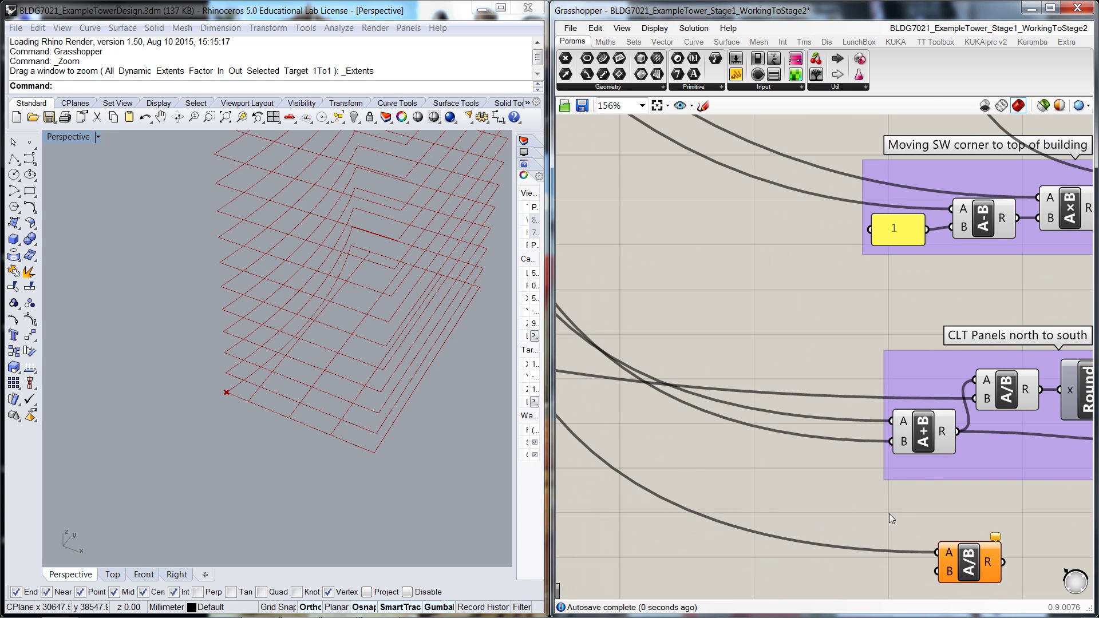
Step: Connect the CLT Width slider to the B input of the new Division component
scroll(892, 514, down, 4)
right_drag(709, 500, 990, 508)
scroll(822, 443, up, 1)
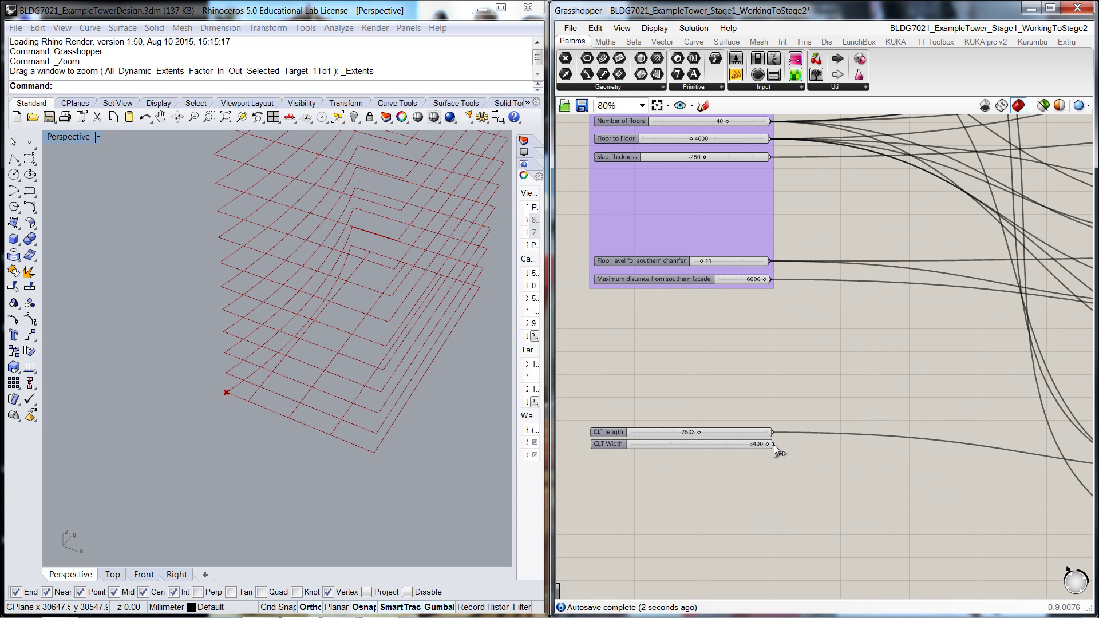
drag(773, 444, 1017, 565)
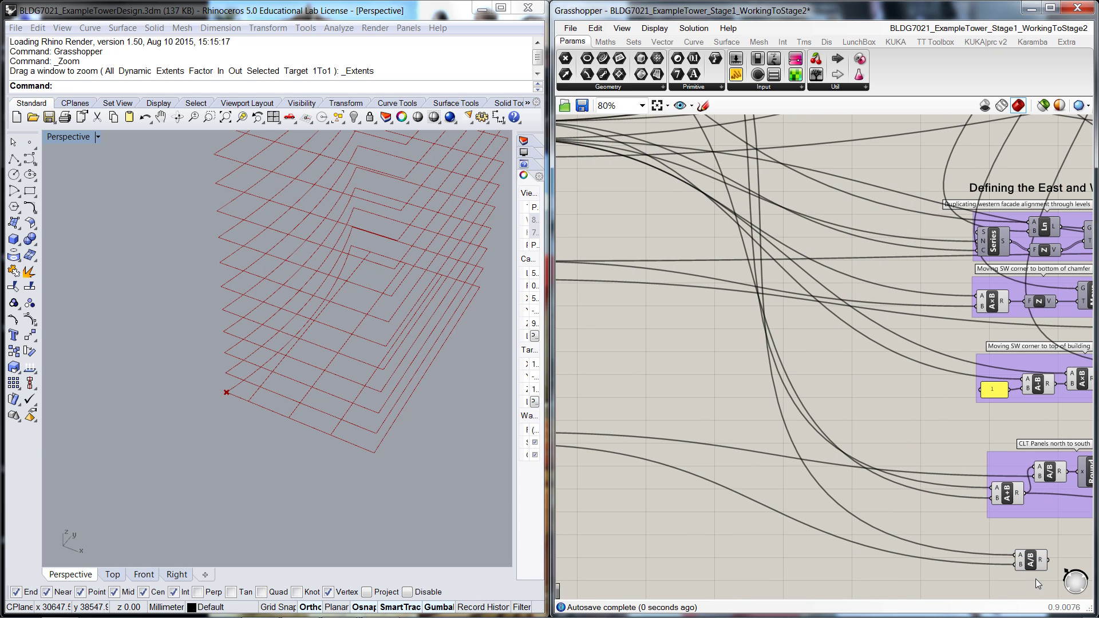
Step: Add a Round component beside the new Division and feed the Division result into its x input
right_drag(1035, 583, 771, 483)
double_click(771, 483)
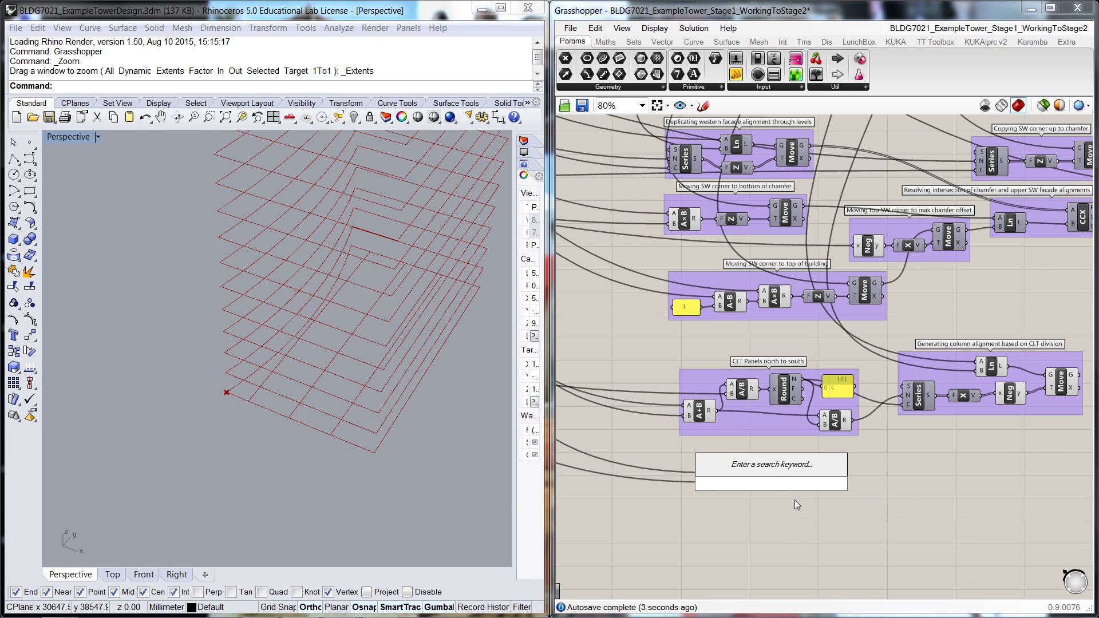
text(roun)
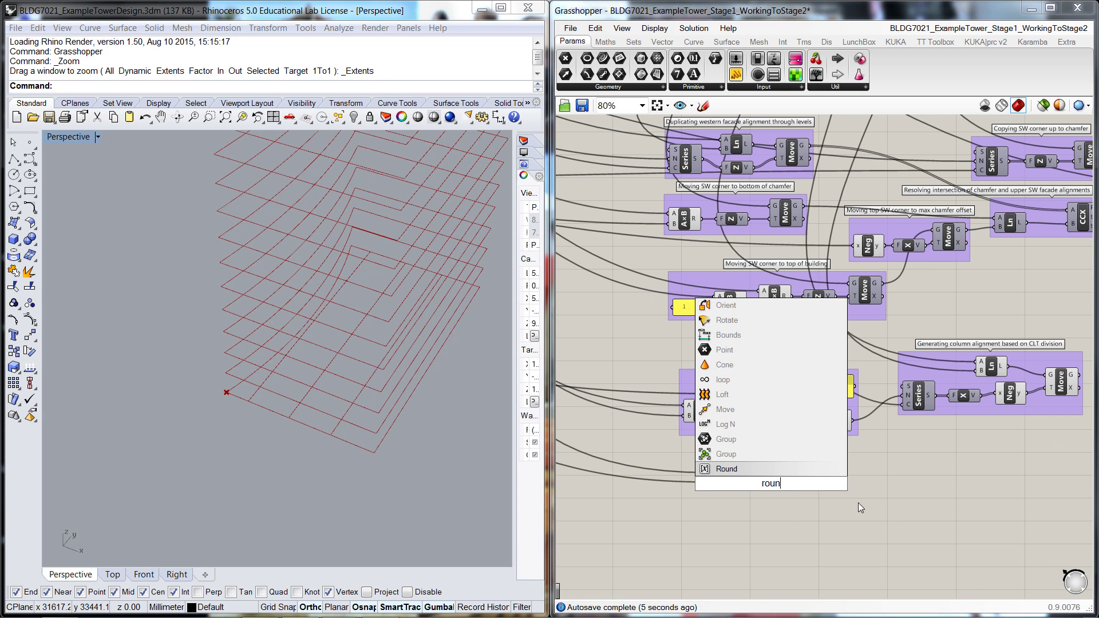
key(Return)
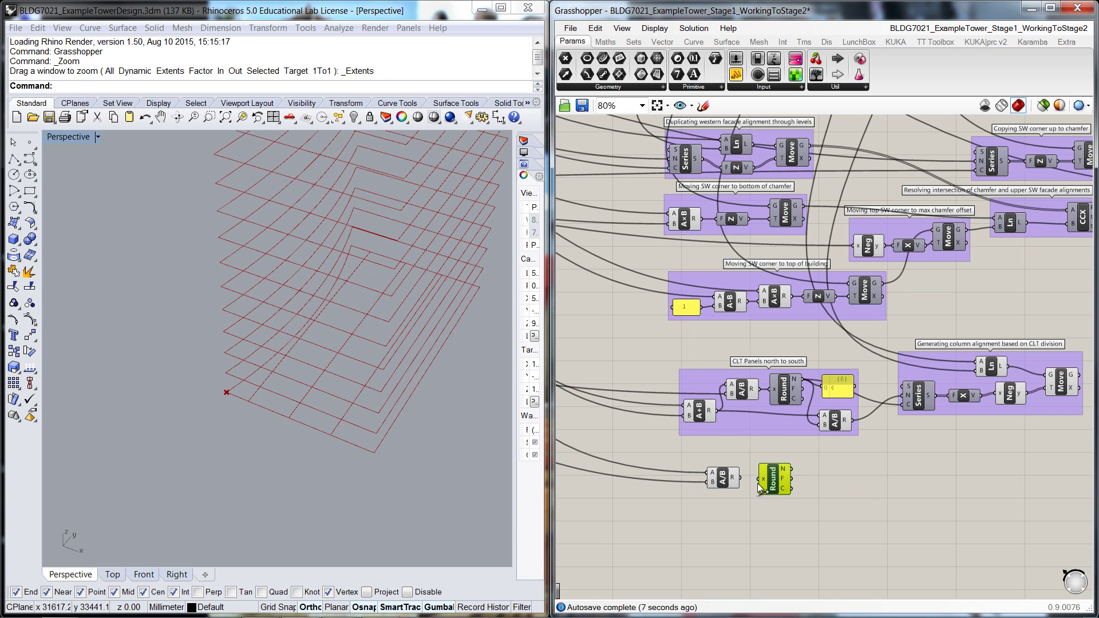
drag(756, 484, 740, 478)
Step: Add a panel connected to the new Round's N output, shrink it and place it just above and beside Round
click(839, 475)
double_click(840, 475)
text(panel)
key(Return)
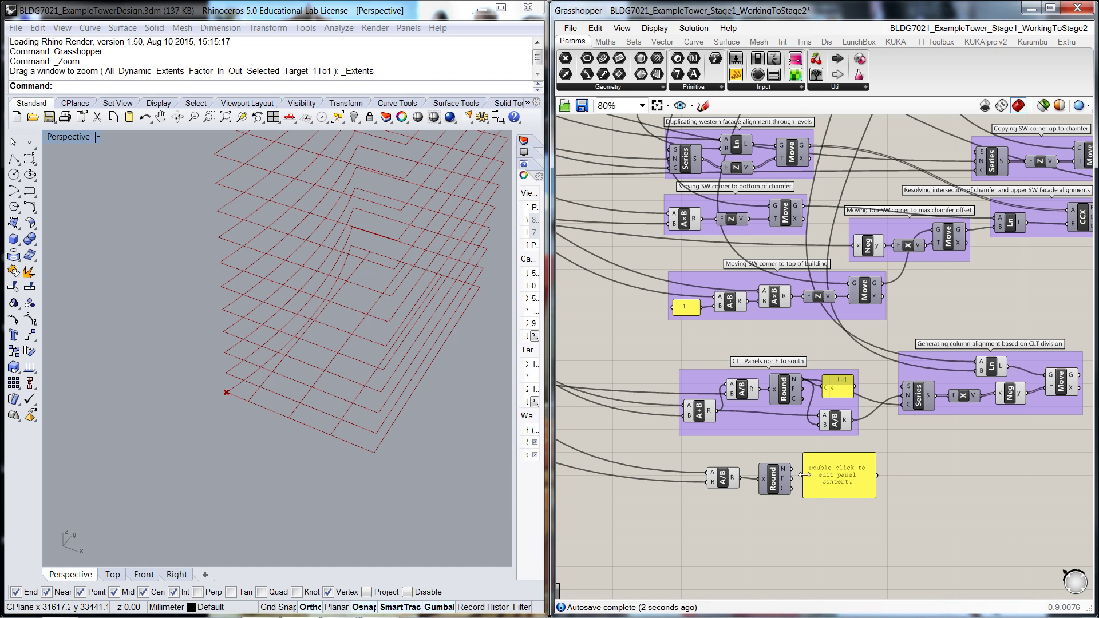
drag(797, 474, 803, 475)
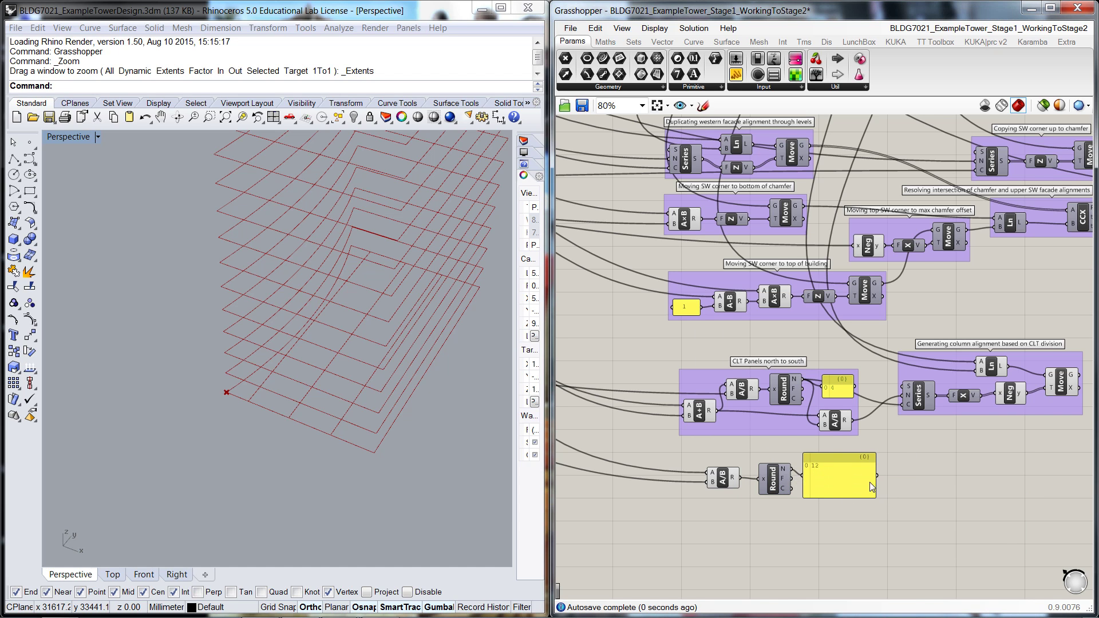
click(870, 482)
drag(874, 497, 835, 475)
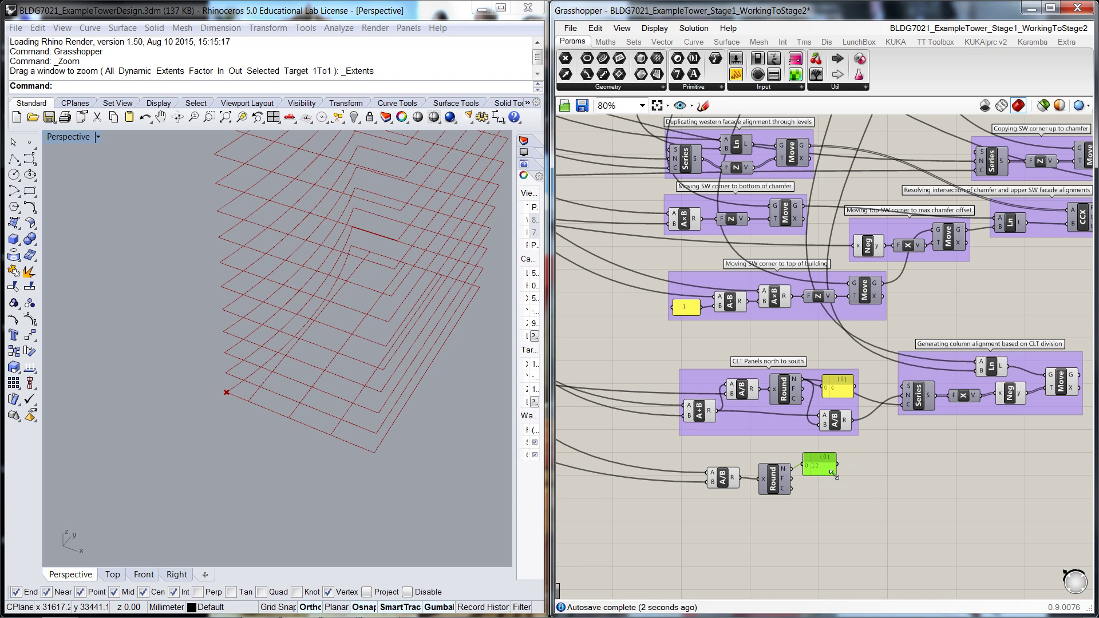
click(839, 490)
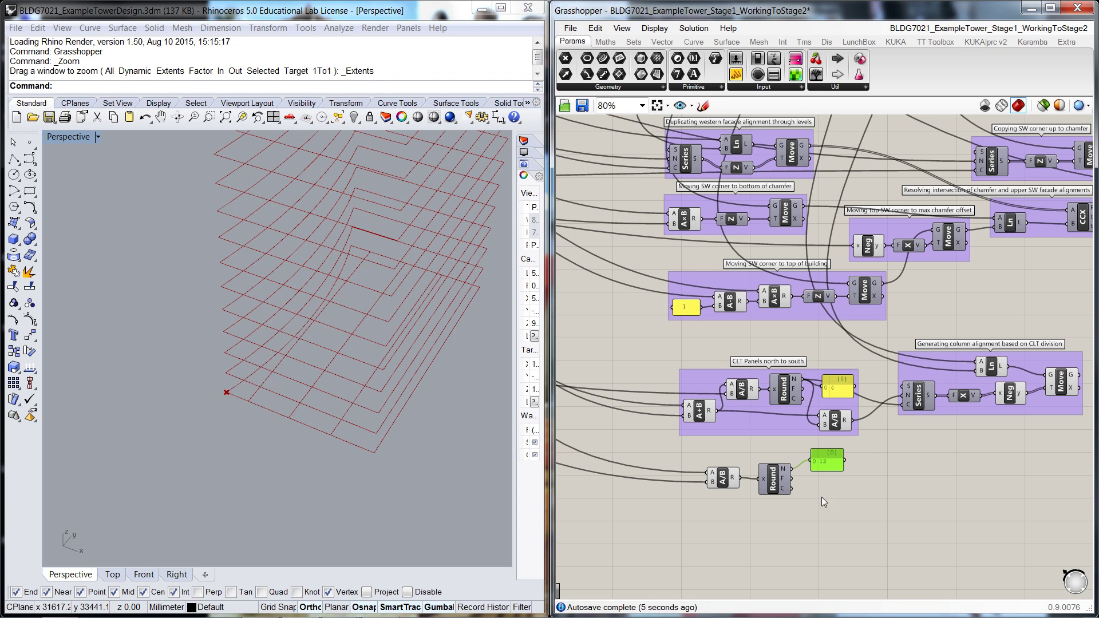
Step: Add a second Division component just below the new panel
double_click(836, 506)
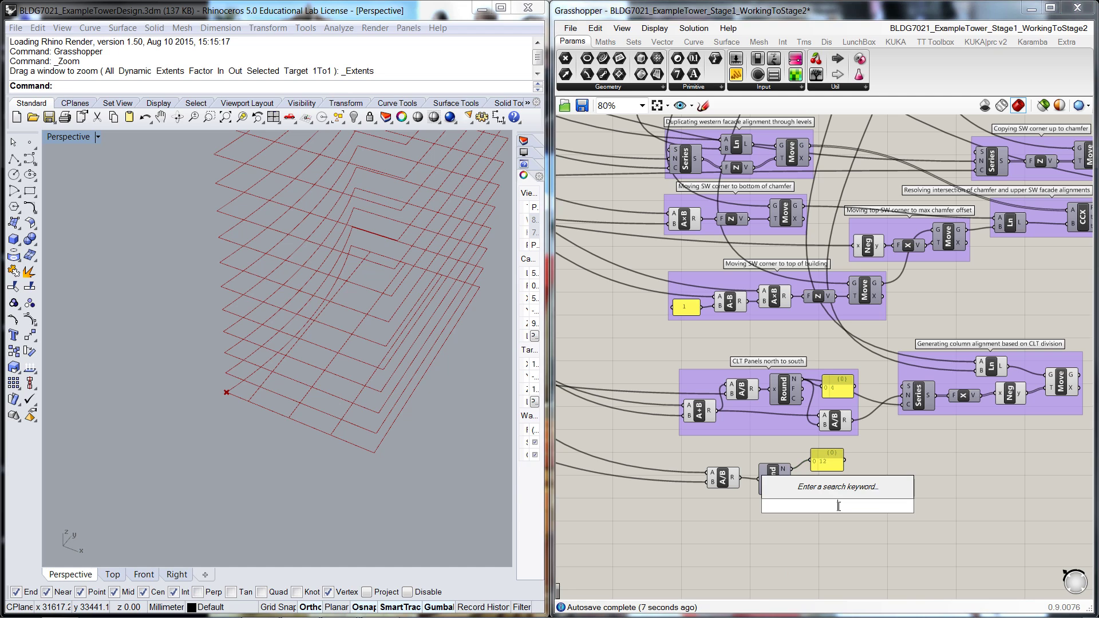
text(/)
key(Return)
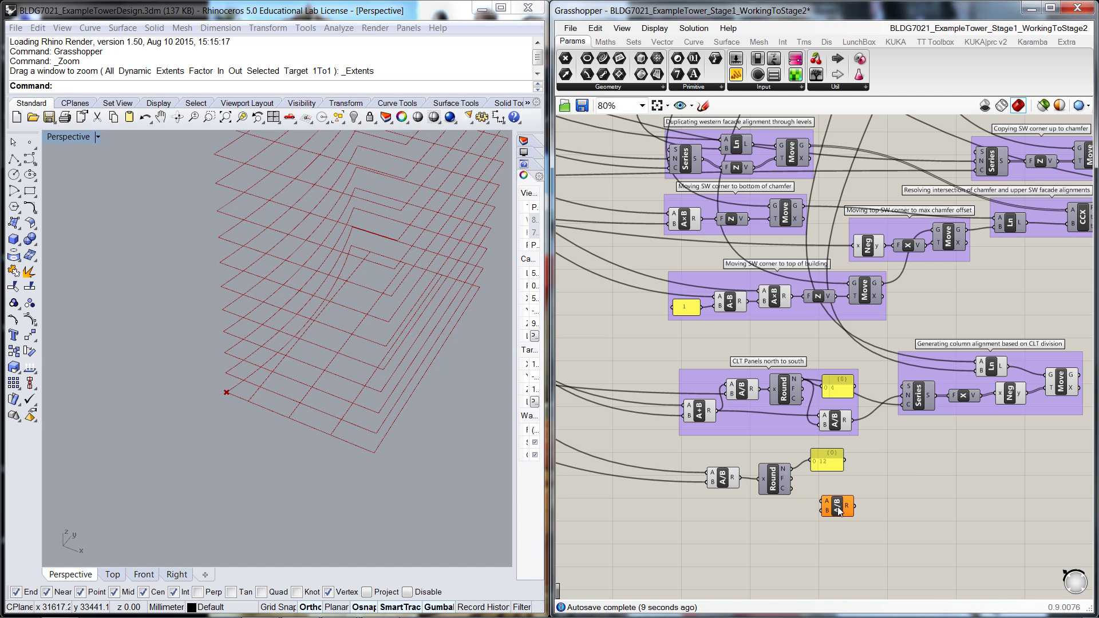
drag(837, 506, 827, 495)
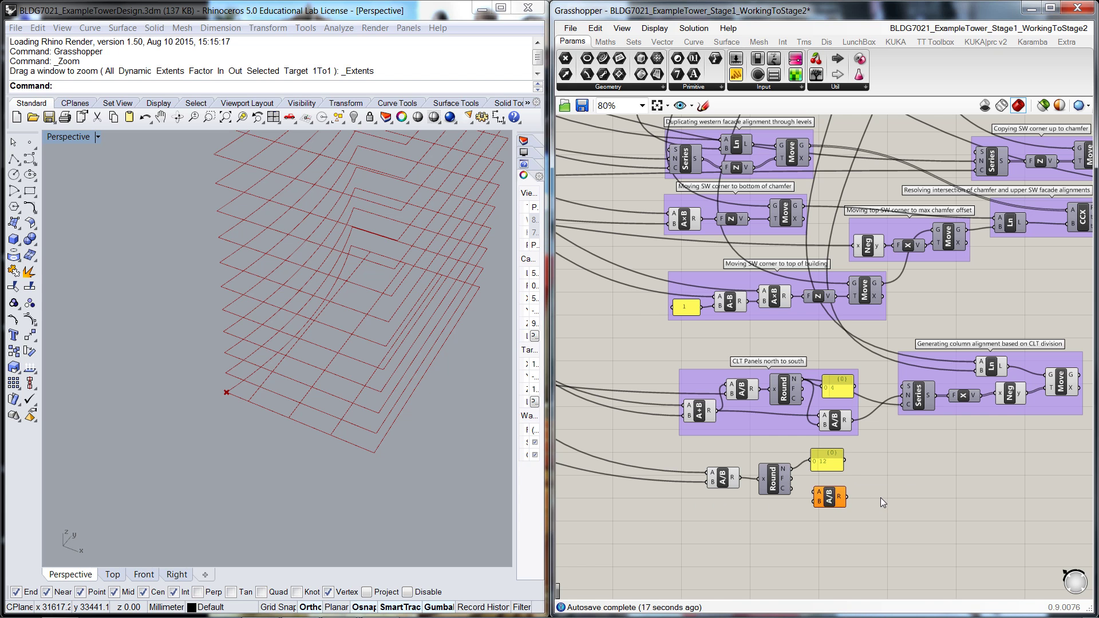
Step: Connect Length of Building to the second Division's A input and the new Round's N output to its B input
scroll(881, 496, down, 4)
scroll(685, 249, up, 5)
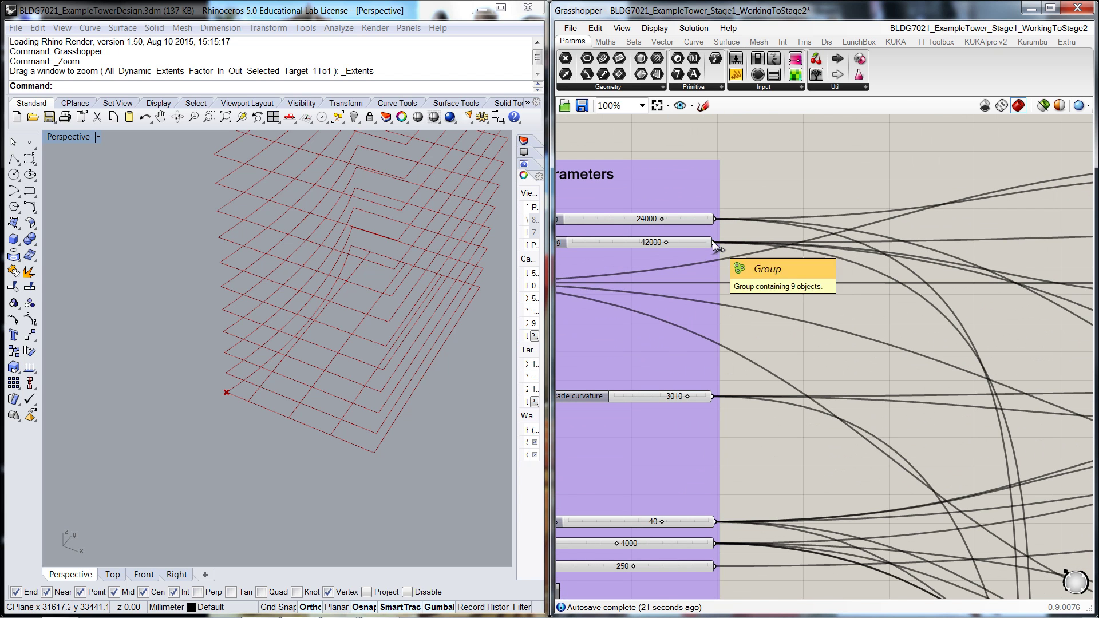
drag(713, 242, 1000, 520)
scroll(801, 503, down, 6)
scroll(942, 552, up, 5)
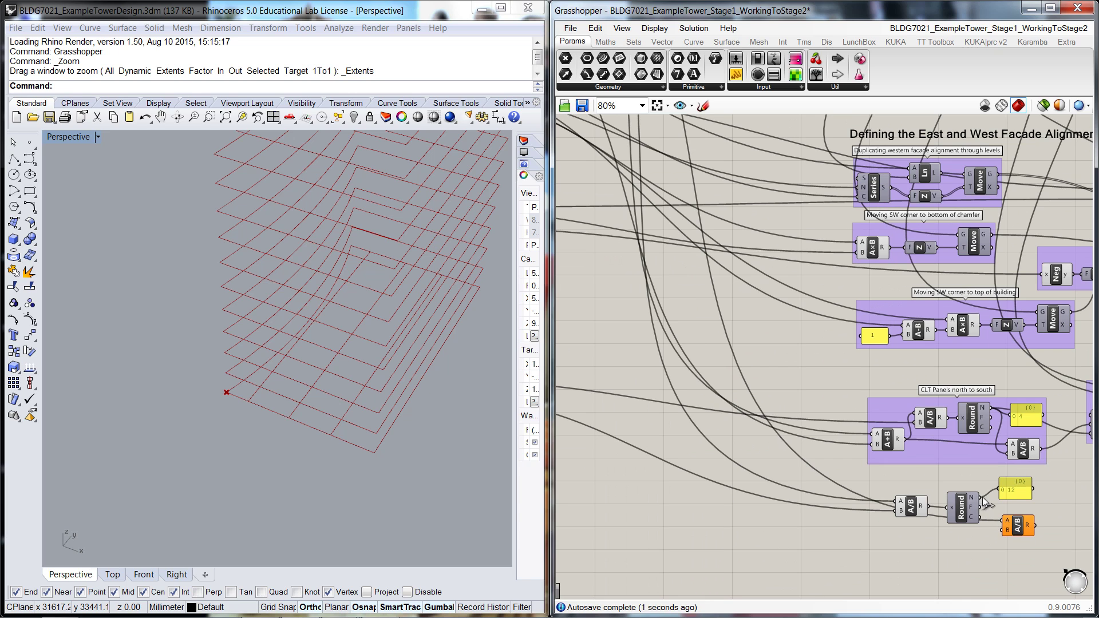
right_drag(1000, 537, 774, 510)
click(773, 507)
drag(773, 465, 779, 463)
Step: Add a Series component beside the second Division
double_click(853, 504)
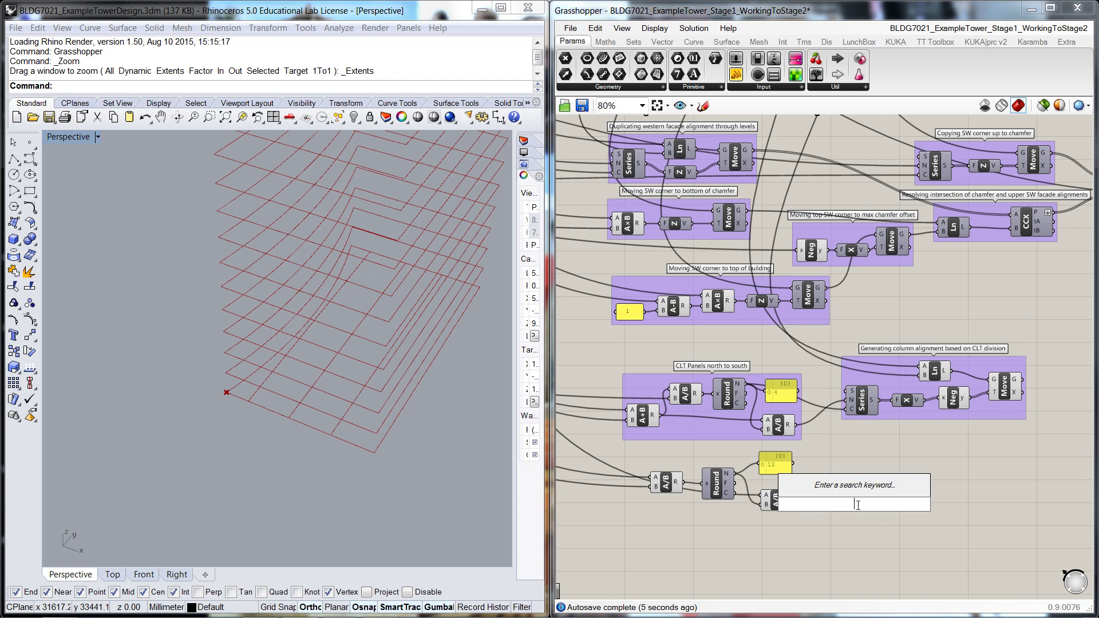
text(ser)
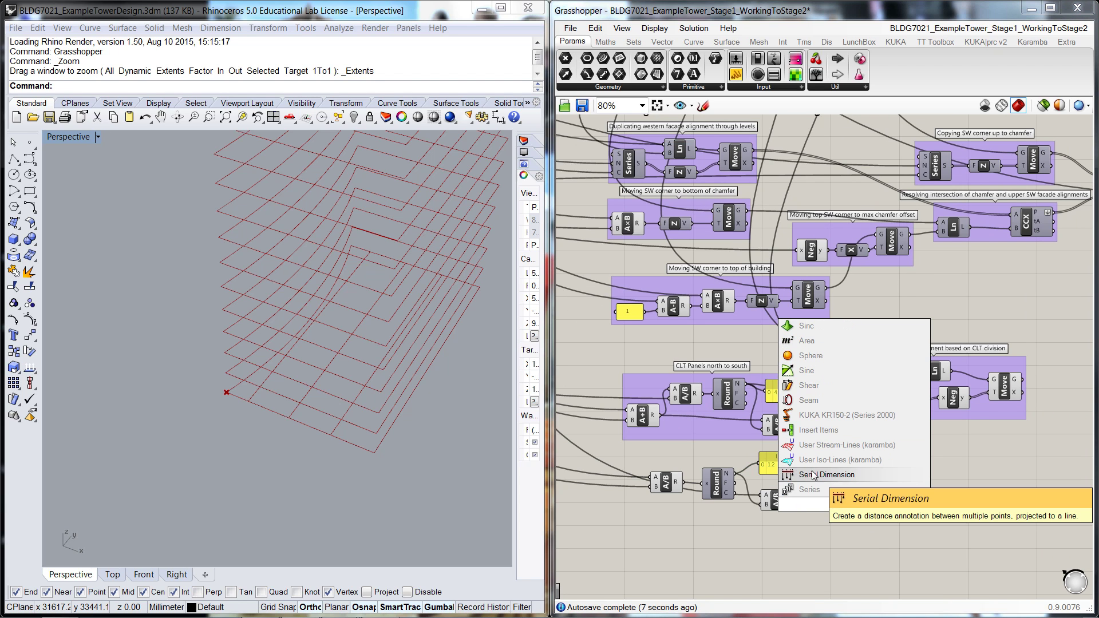
click(907, 489)
drag(874, 518, 890, 515)
click(924, 506)
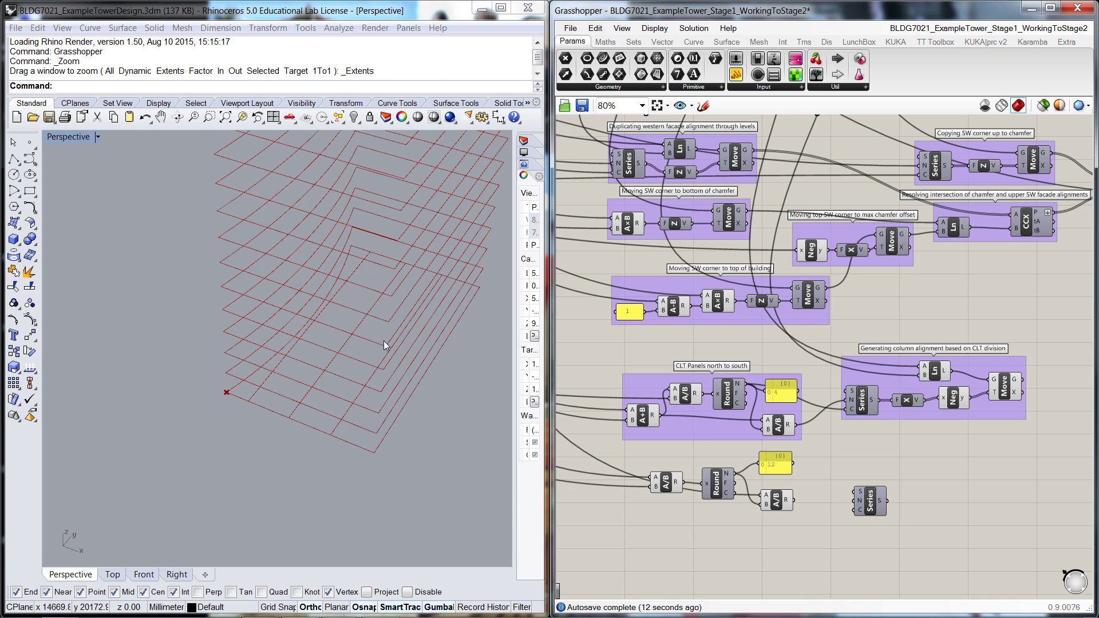
Step: Place a Unit Y component and a Move component in a row after the new Series
double_click(926, 503)
text(y)
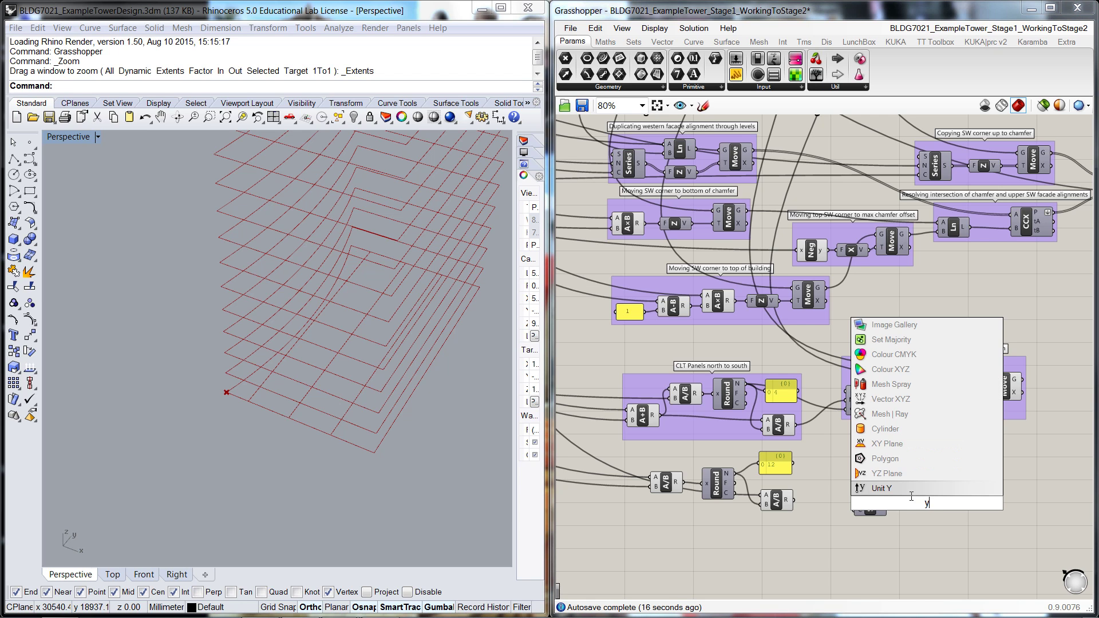
click(906, 491)
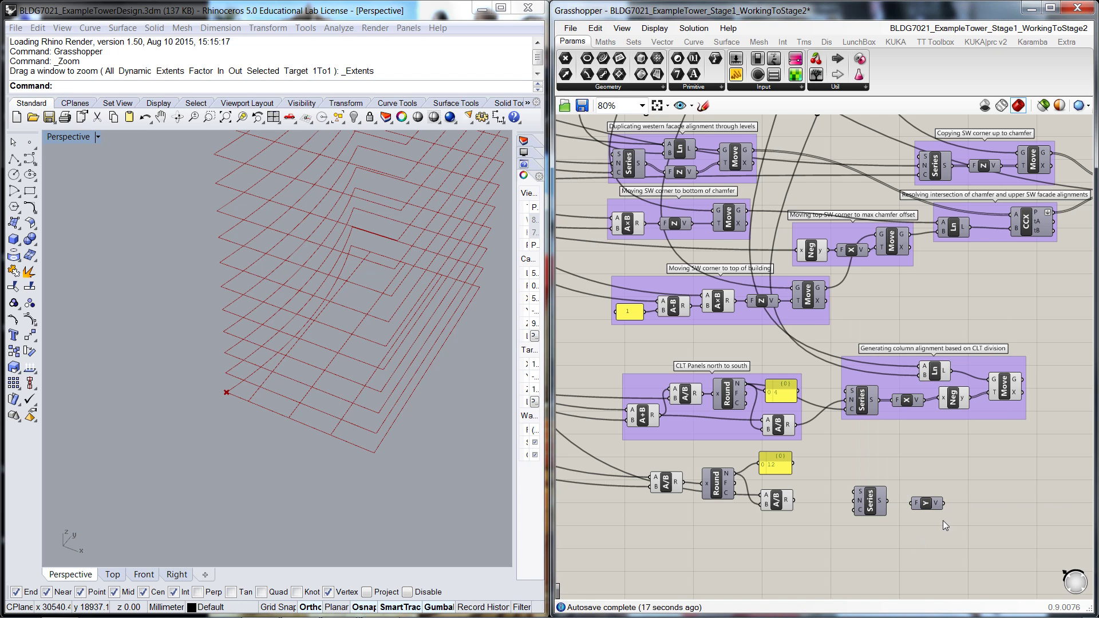
double_click(983, 501)
text(move)
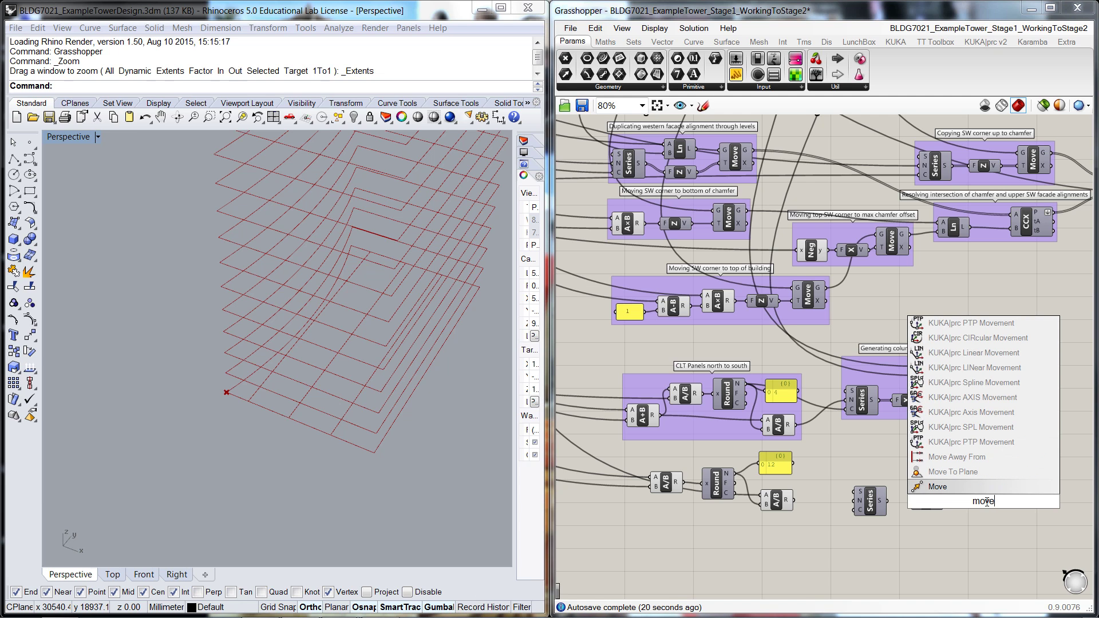
click(969, 487)
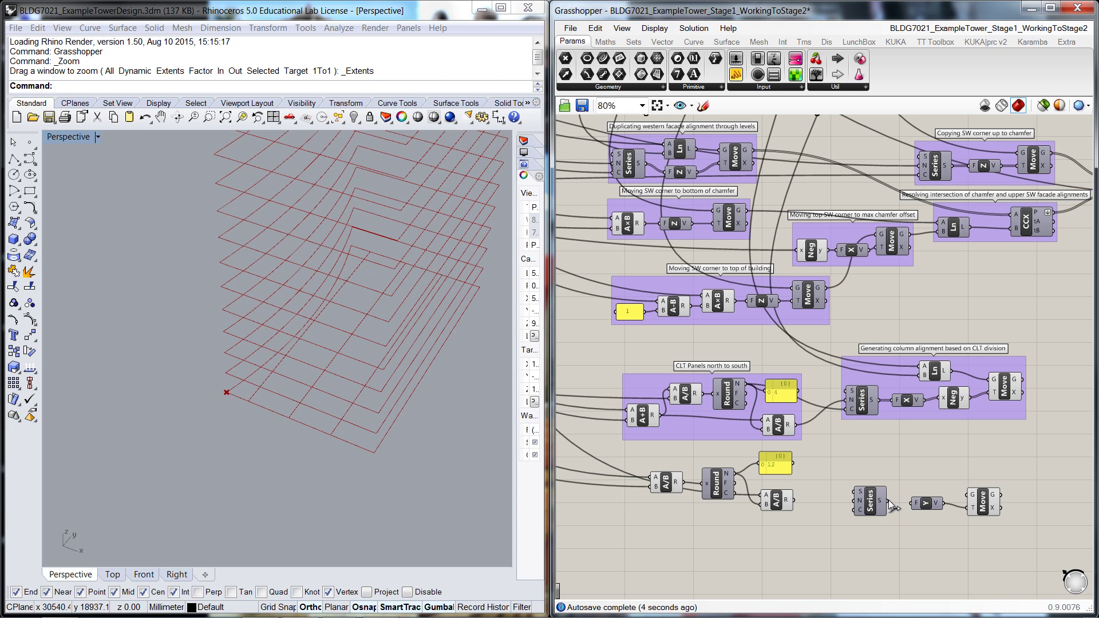
Step: Wire the second Division result to Series N, Round's N output to Series C, and Series through Unit Y into Move's T input
drag(910, 503, 912, 503)
drag(794, 501, 850, 503)
drag(733, 476, 854, 509)
drag(992, 499, 991, 492)
Step: Add a Line component above Unit Y and connect its L output to the new Move's G input
click(930, 466)
double_click(931, 466)
text(lin)
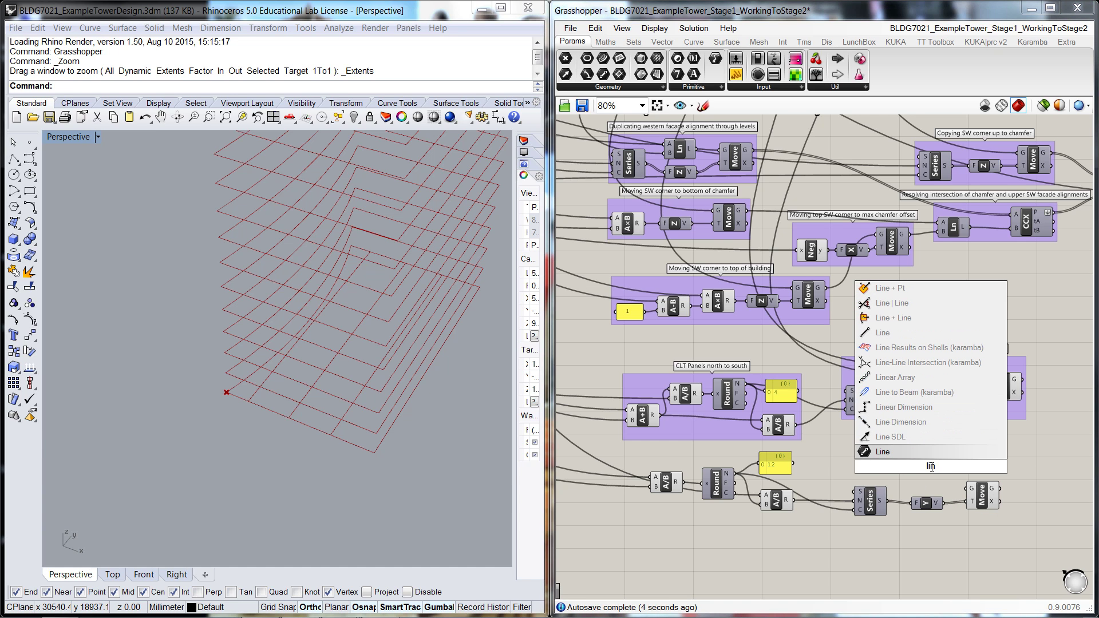
click(881, 334)
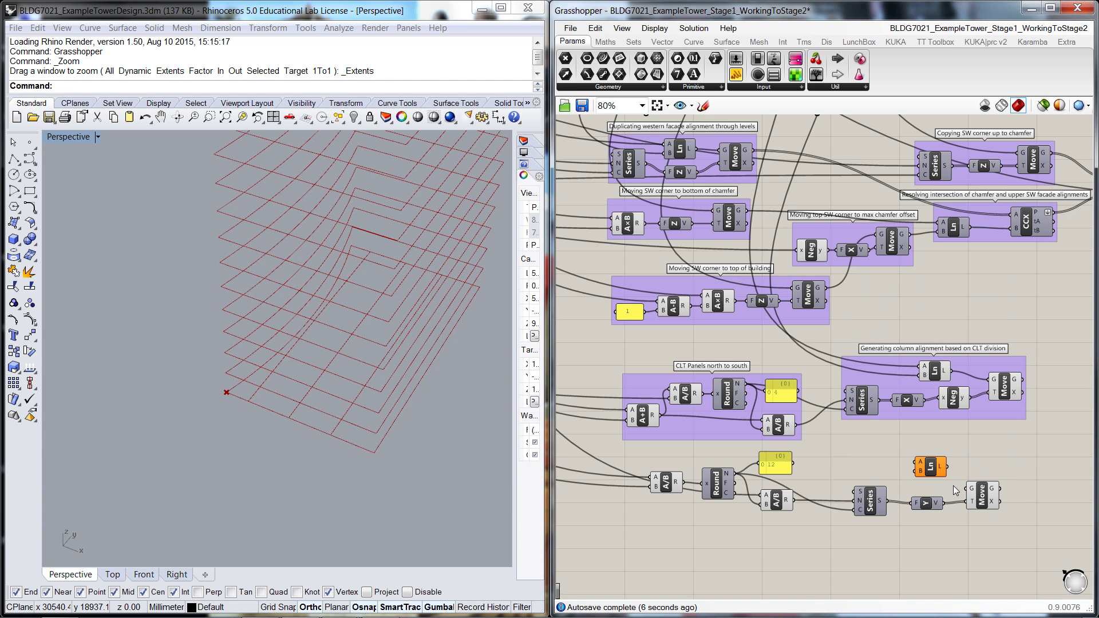
drag(947, 467, 919, 473)
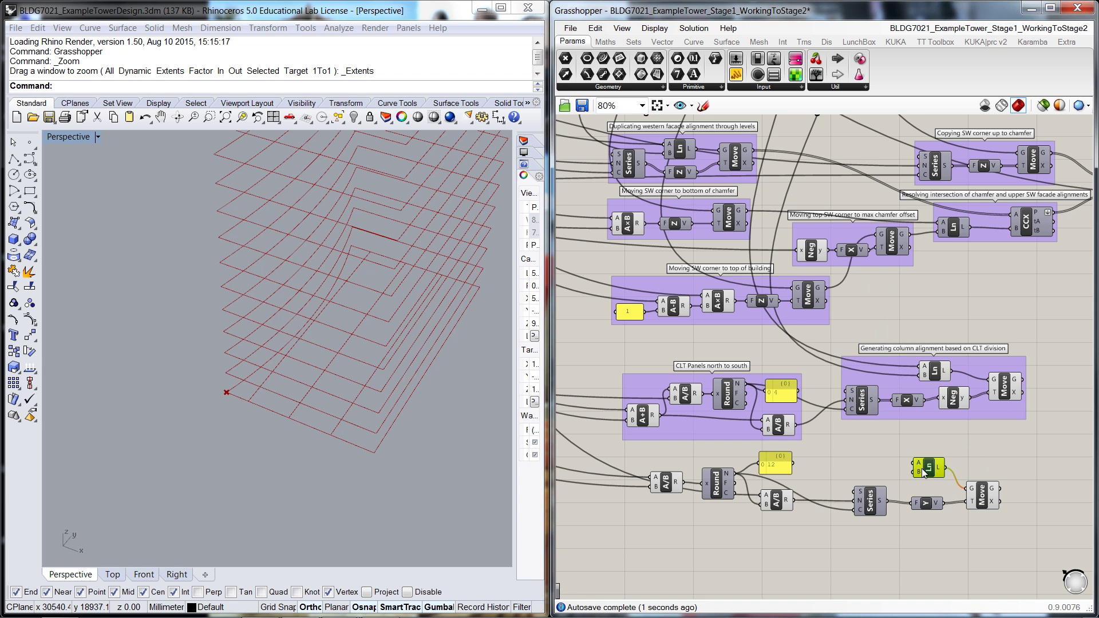
click(967, 453)
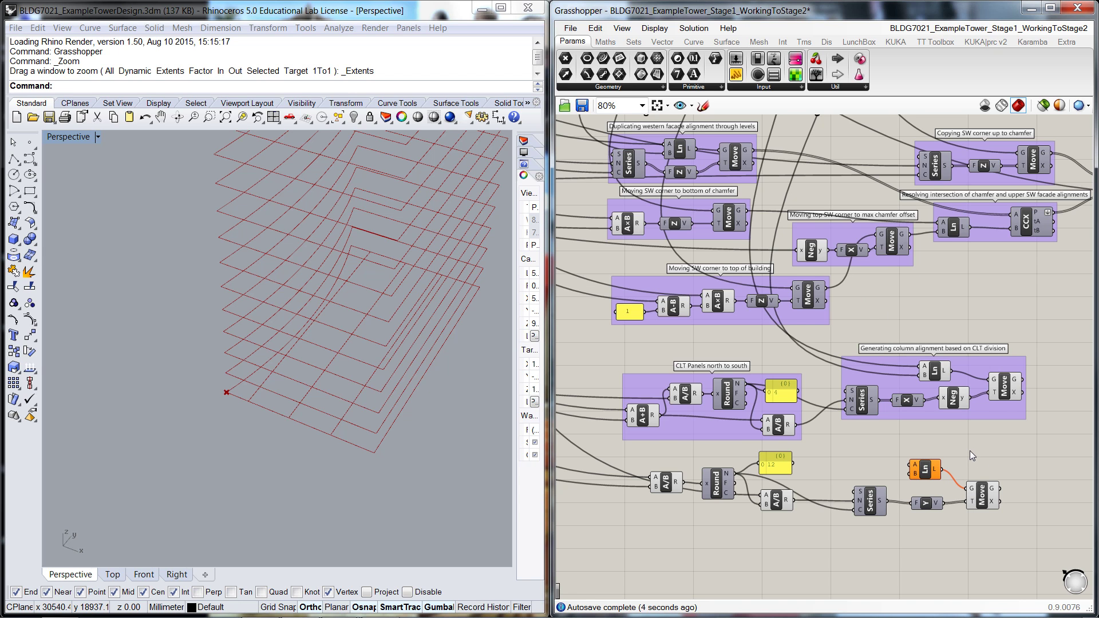
Step: Connect the North West corner point to the A input of the new Line component
scroll(969, 451, down, 5)
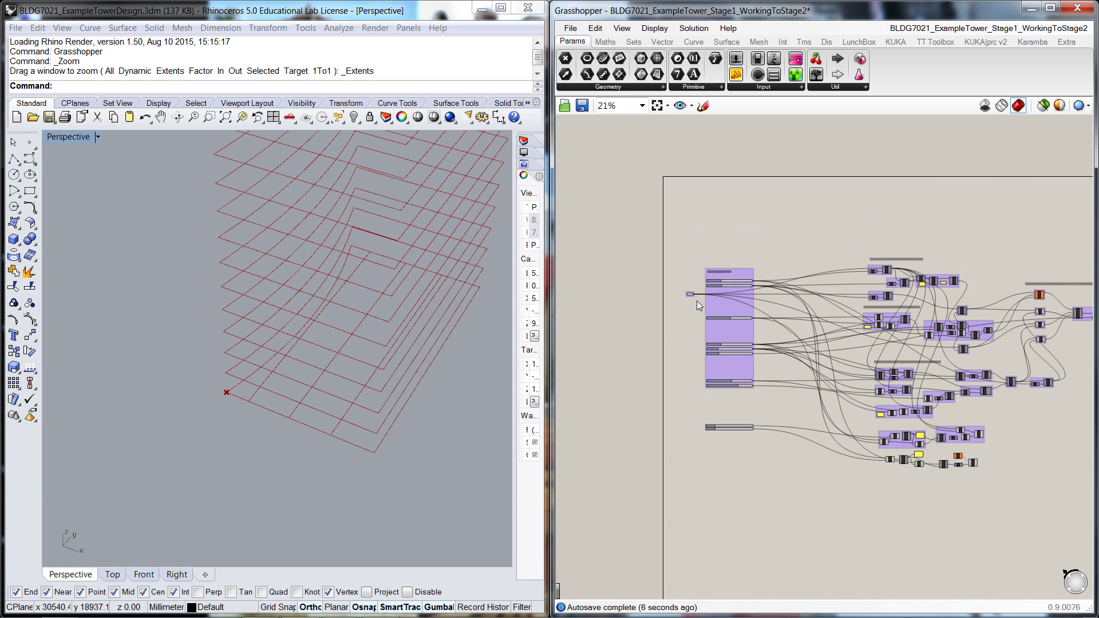
scroll(696, 300, up, 7)
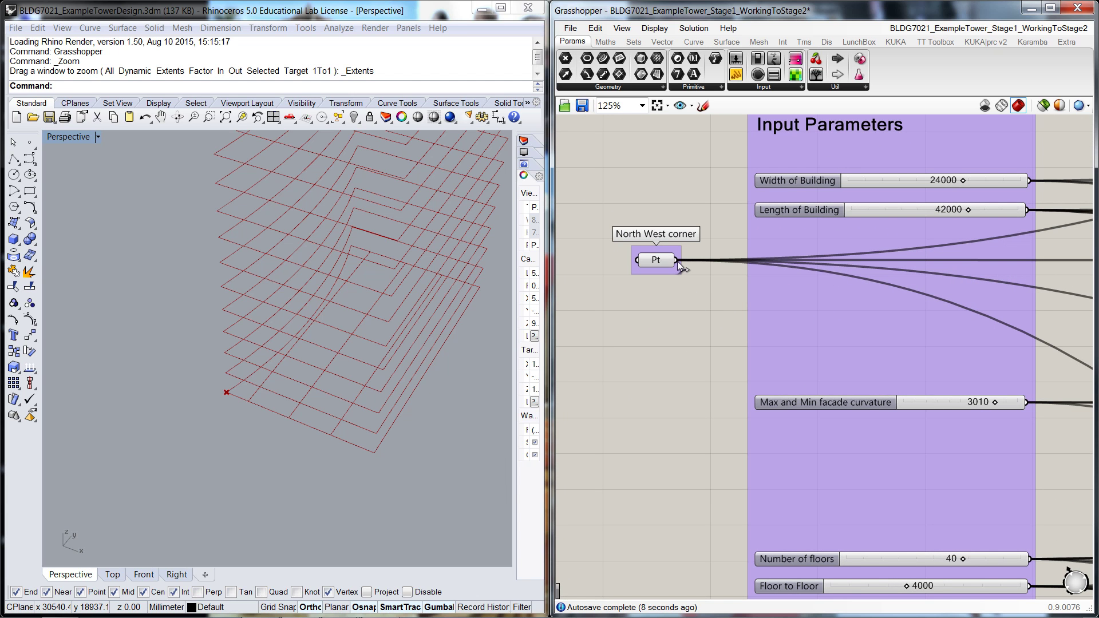
drag(676, 260, 943, 477)
scroll(942, 512, down, 5)
scroll(952, 507, up, 4)
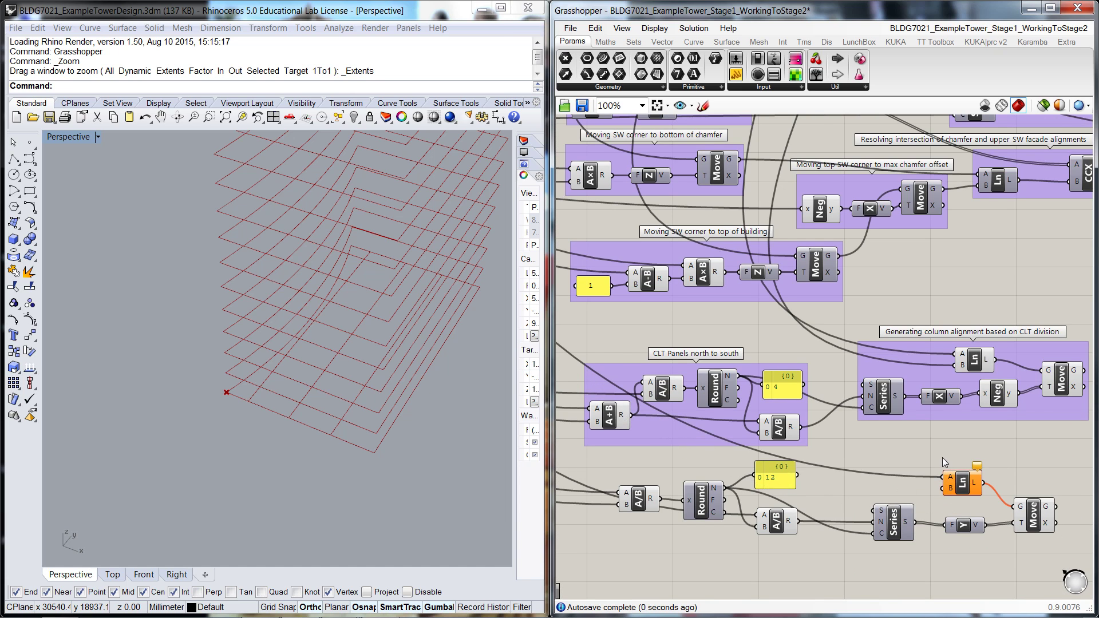
Step: Connect the G output of the Defining SW corner Move to the new Line's B input
scroll(942, 458, down, 4)
scroll(843, 175, up, 2)
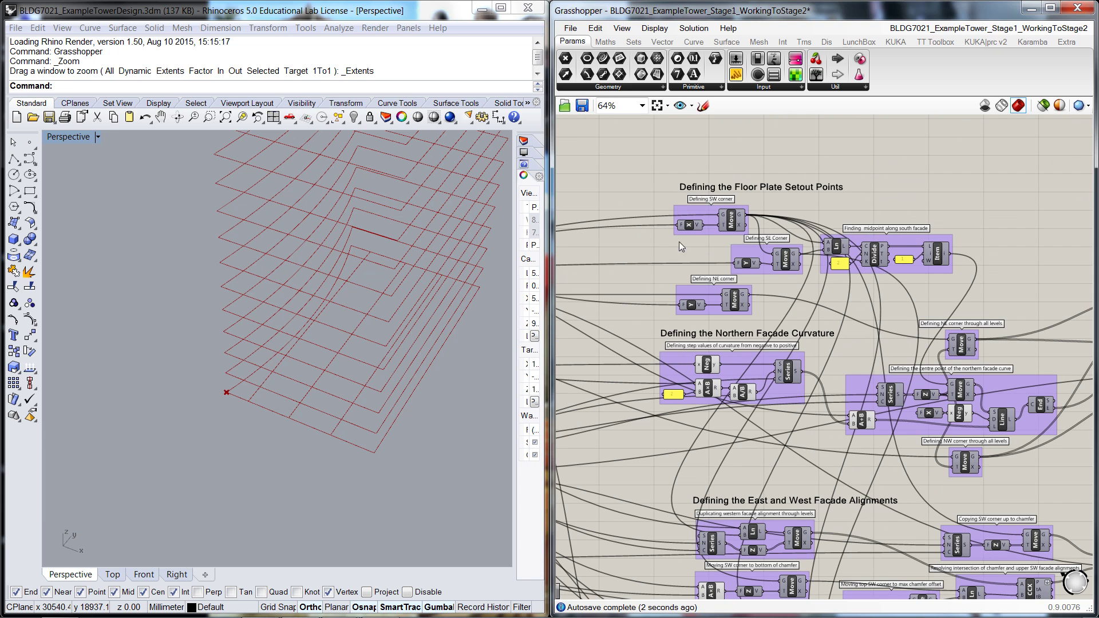
scroll(756, 200, up, 2)
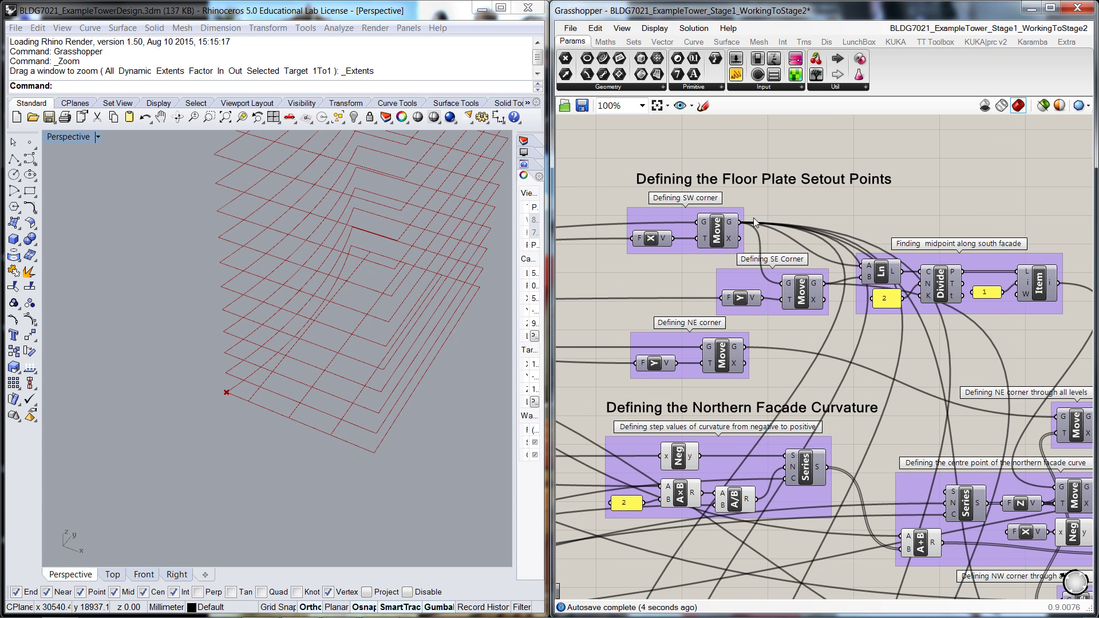
drag(743, 224, 880, 465)
scroll(756, 392, down, 4)
scroll(781, 589, down, 2)
scroll(789, 533, up, 7)
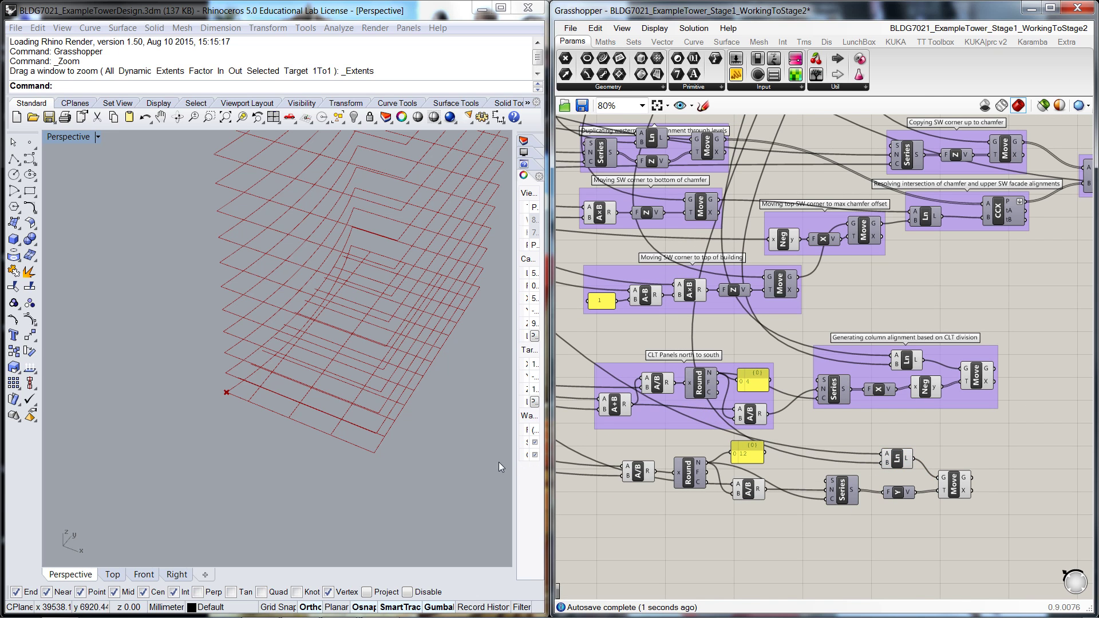
Step: Inspect the generated alignment lines in the Perspective viewport and review the new CLT division components and their slider connections
right_drag(489, 461, 405, 486)
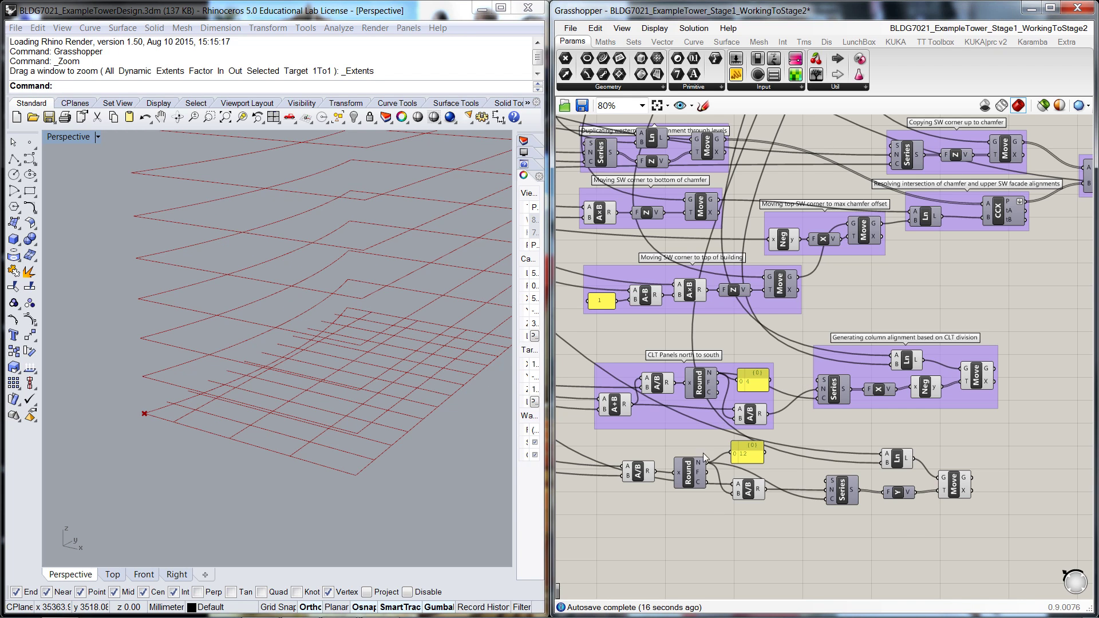
right_drag(961, 527, 824, 447)
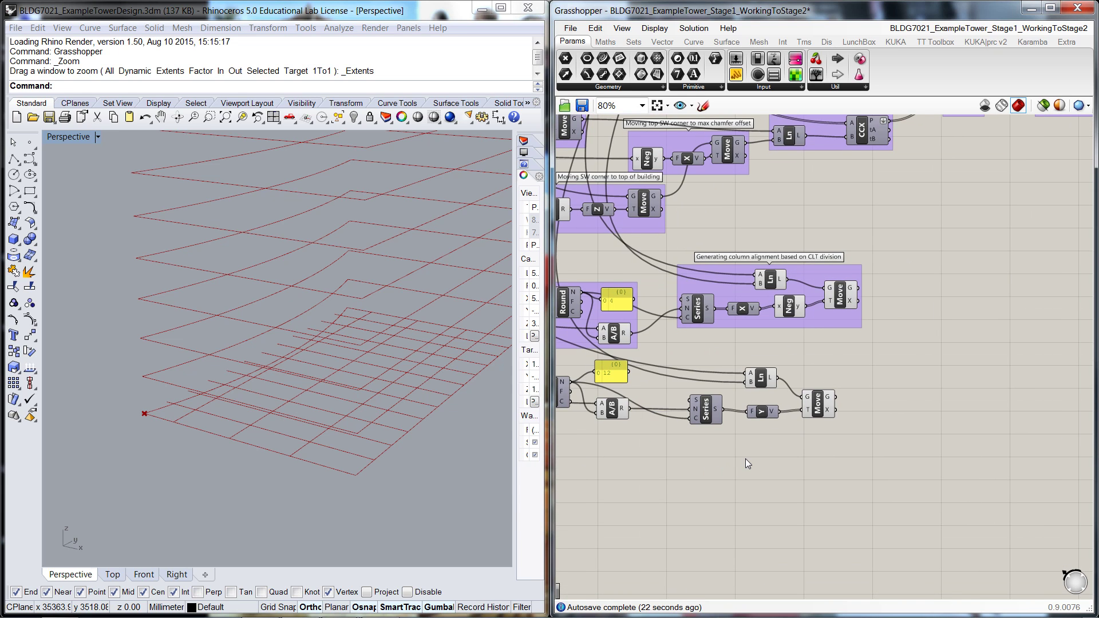
scroll(745, 459, down, 2)
right_drag(634, 455, 978, 462)
scroll(833, 398, down, 2)
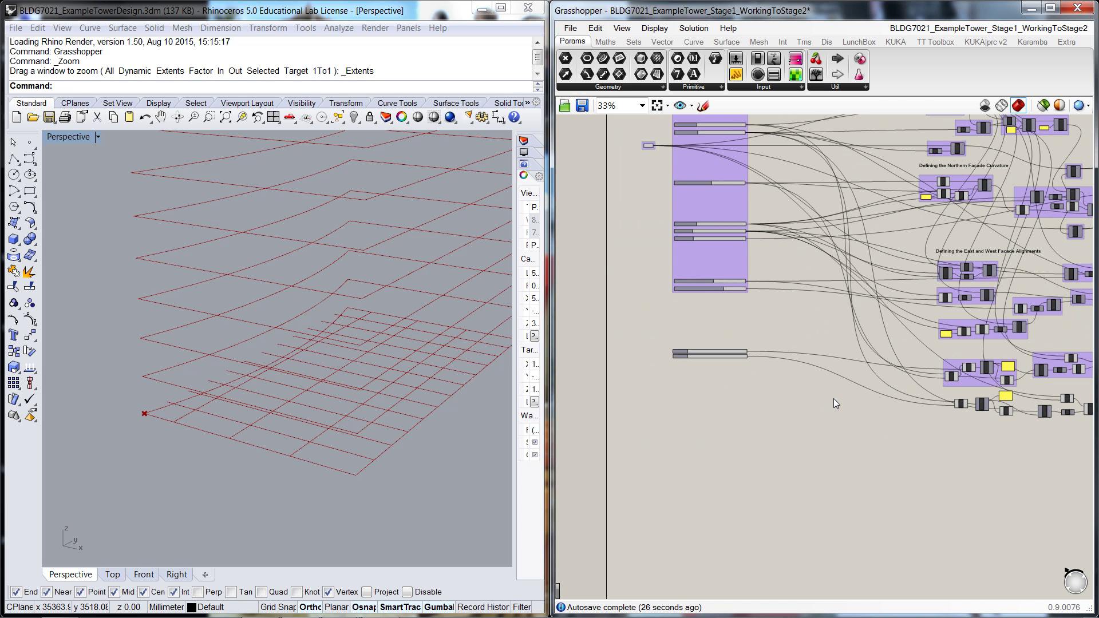
scroll(833, 400, up, 3)
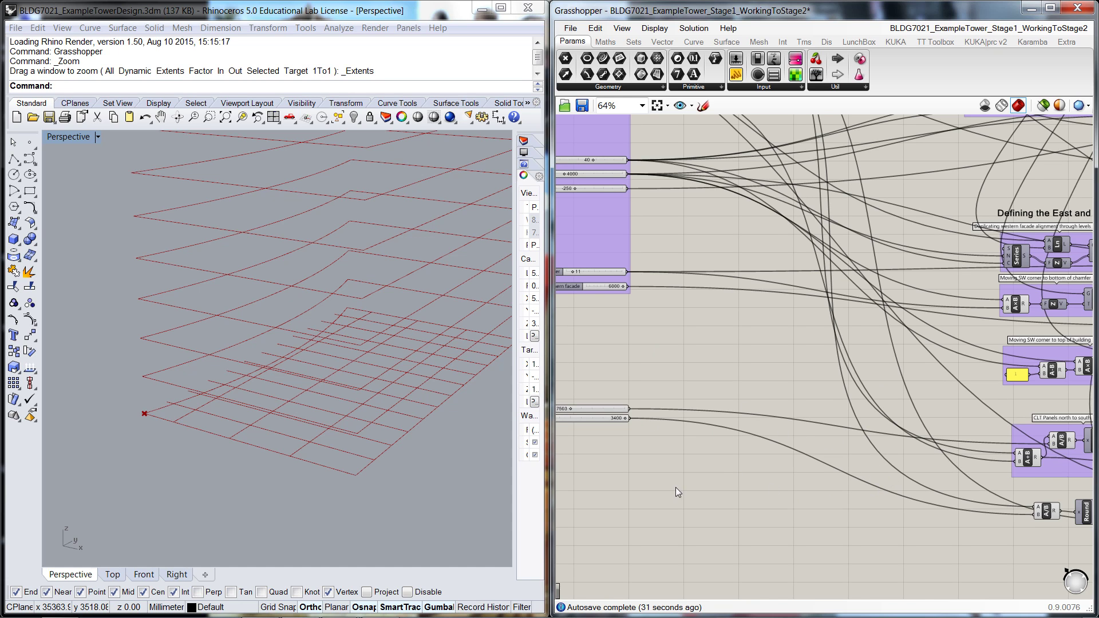
right_drag(675, 486, 780, 483)
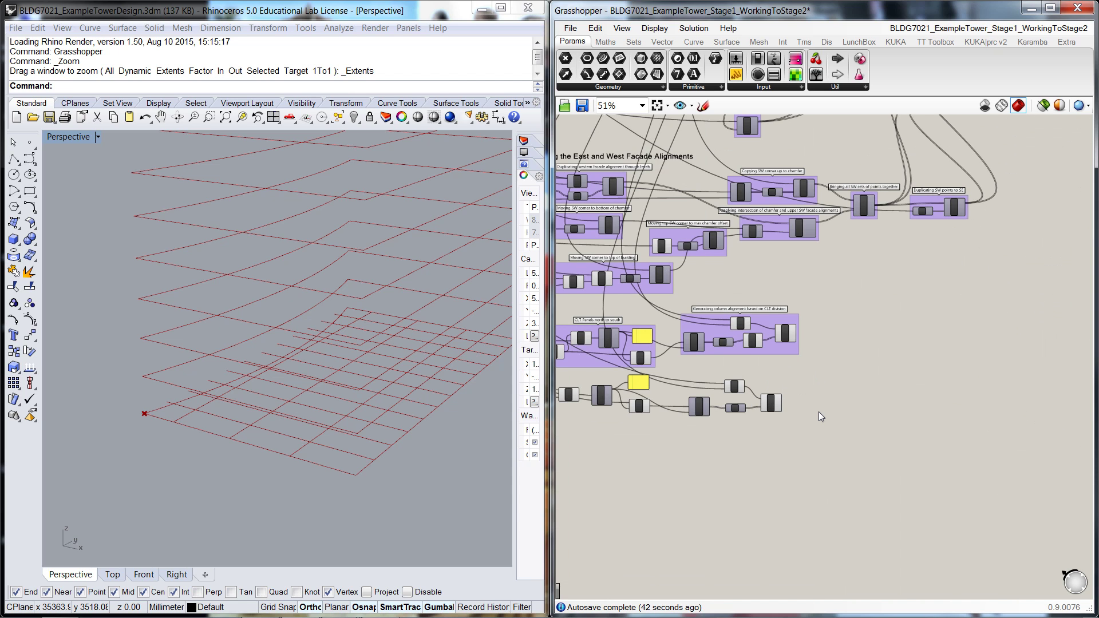
scroll(818, 411, up, 4)
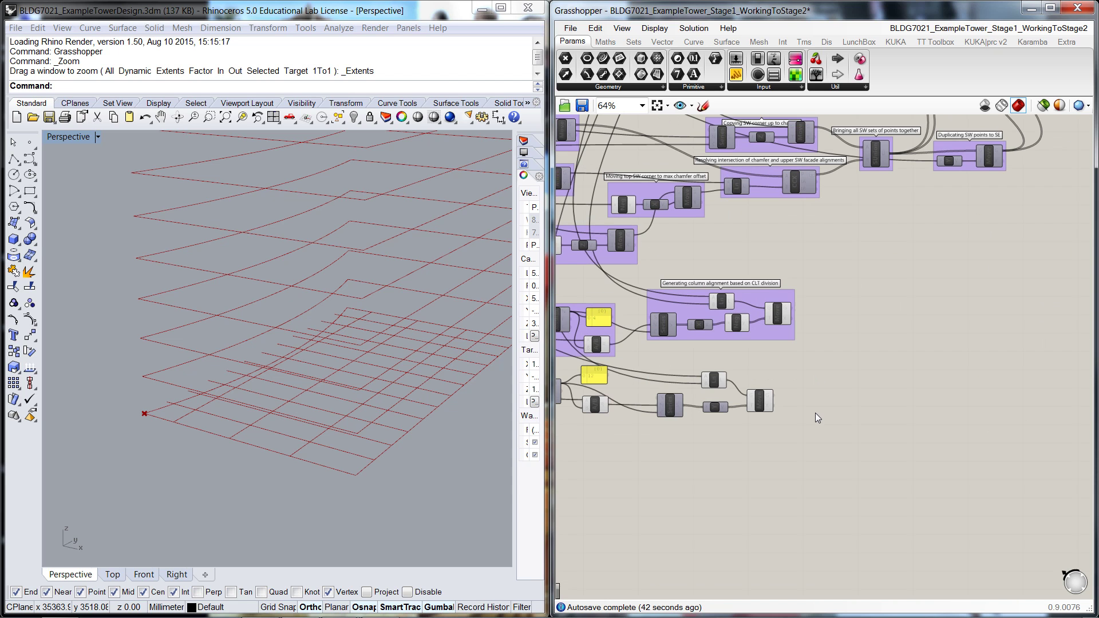
Step: Add a Multiplication component just after the new Move component that follows Unit Y
double_click(818, 391)
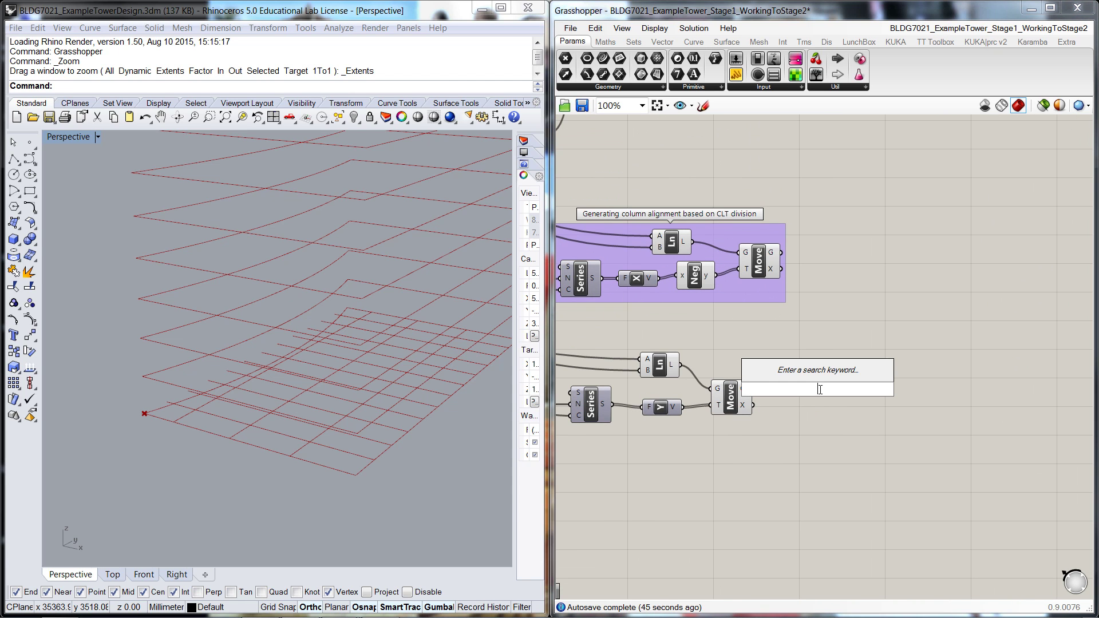
text(*)
key(Return)
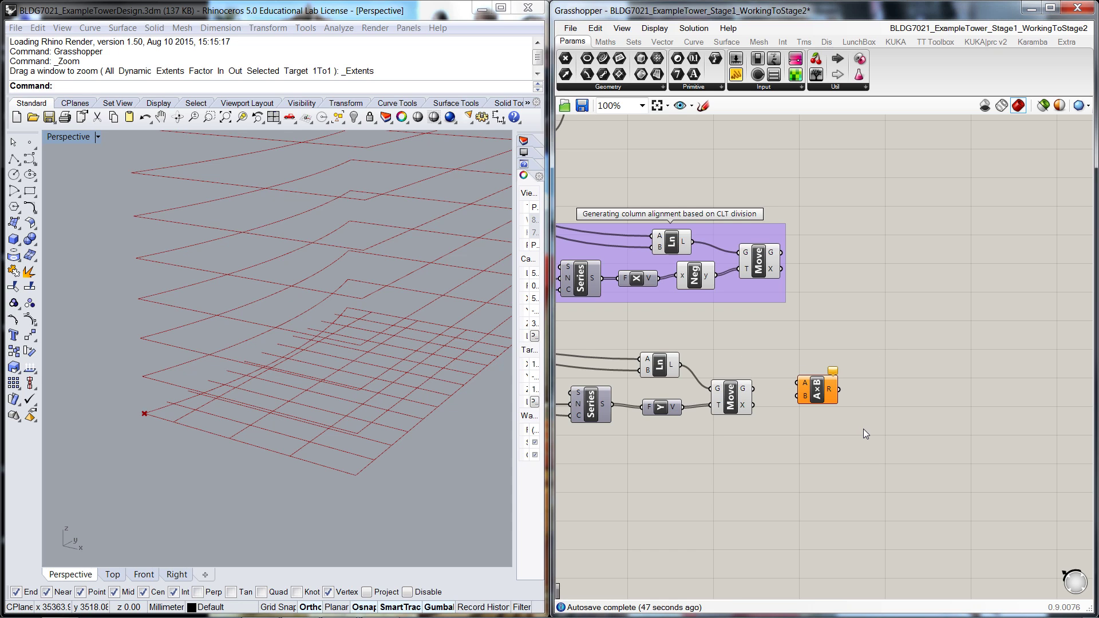
drag(817, 391, 824, 408)
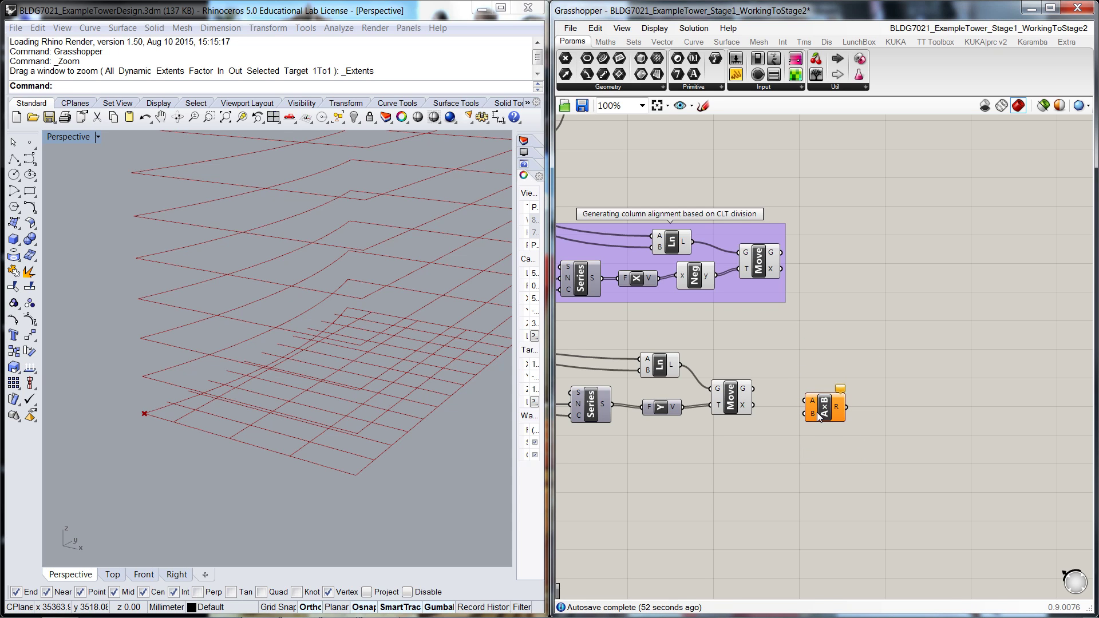
Step: Connect the N outputs of both CLT panel Round components to the Multiplication's A and B inputs
scroll(768, 442, down, 2)
right_drag(757, 447, 852, 445)
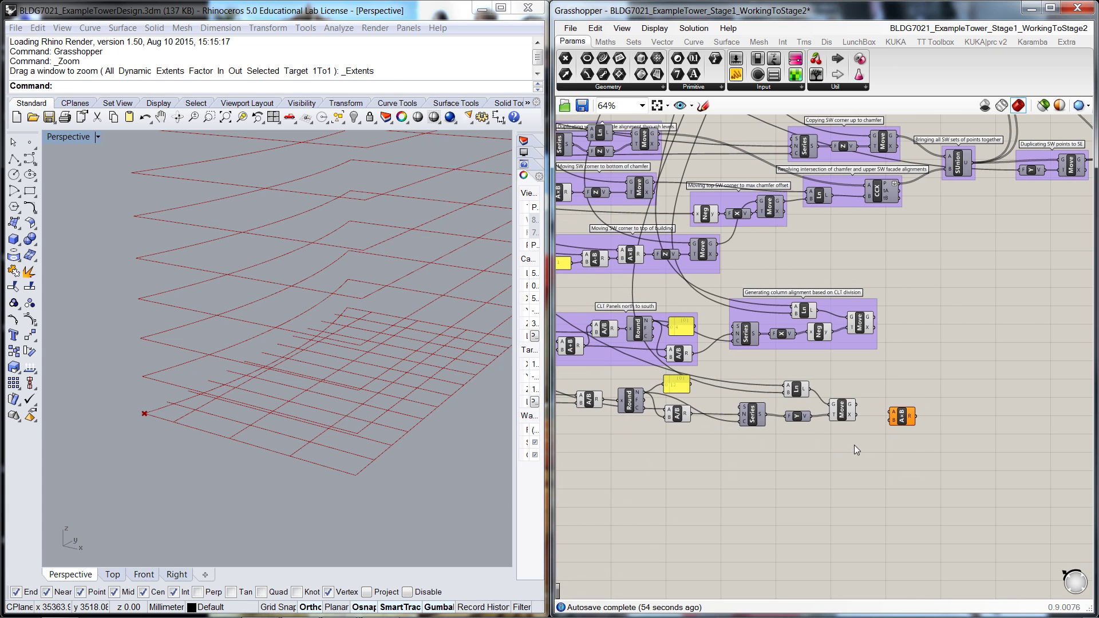
scroll(661, 340, up, 2)
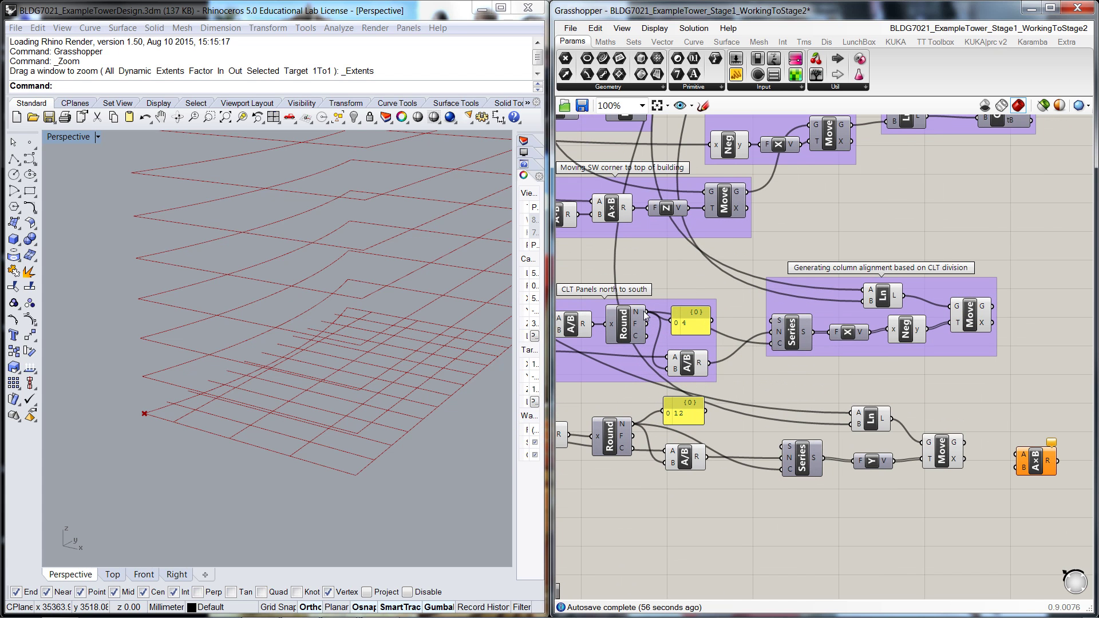
drag(650, 313, 1015, 460)
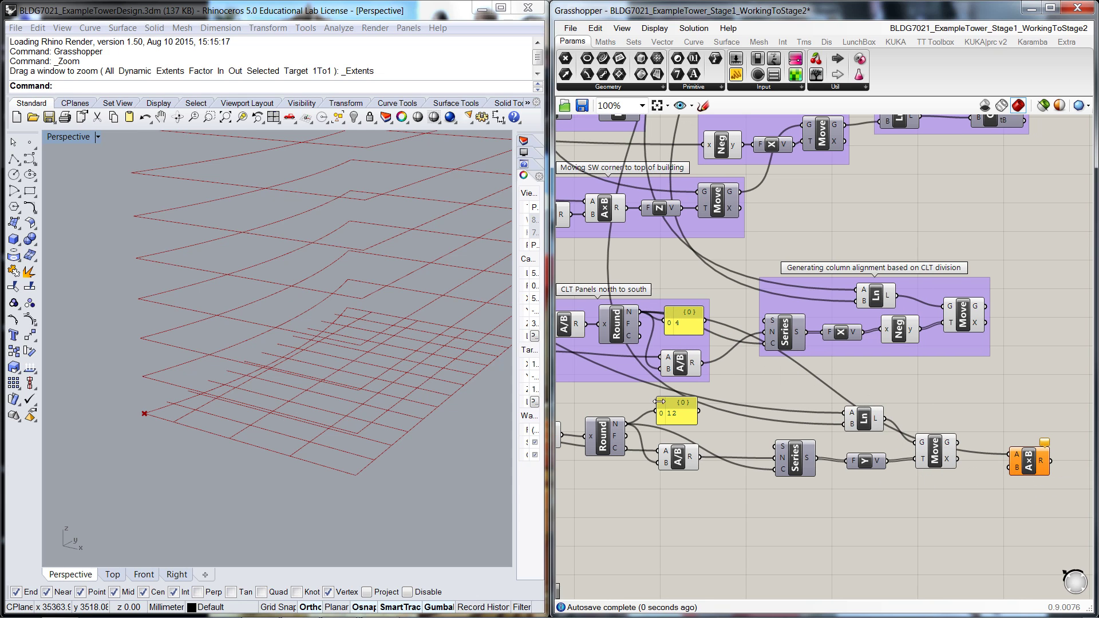
drag(630, 428, 1029, 468)
click(993, 494)
right_drag(991, 496, 932, 487)
double_click(1008, 413)
text(//)
key(Return)
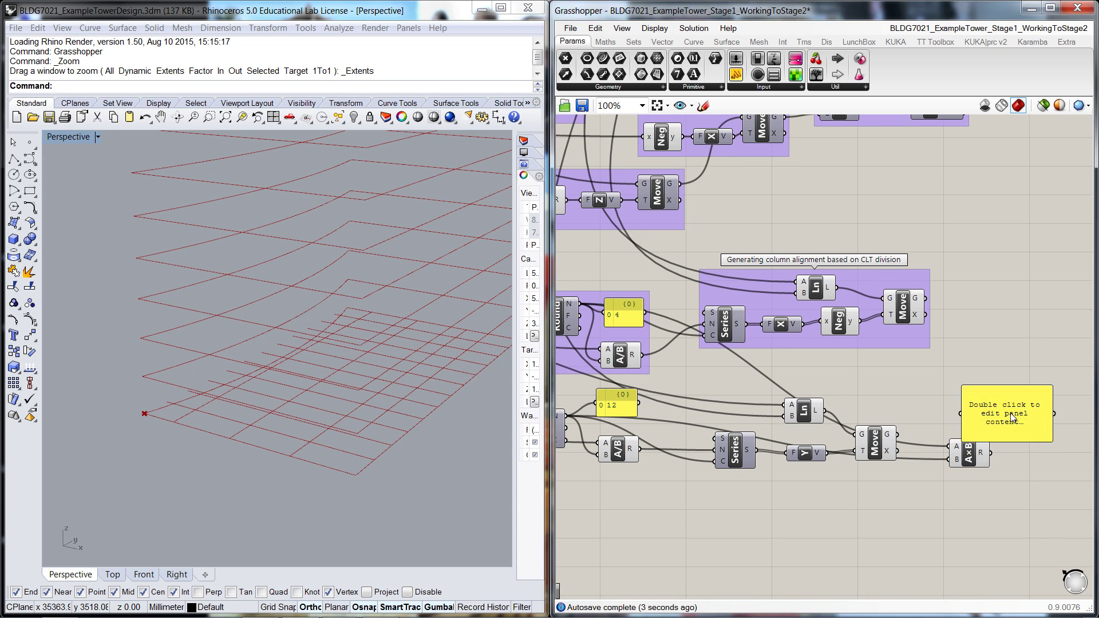
drag(1012, 413, 1034, 396)
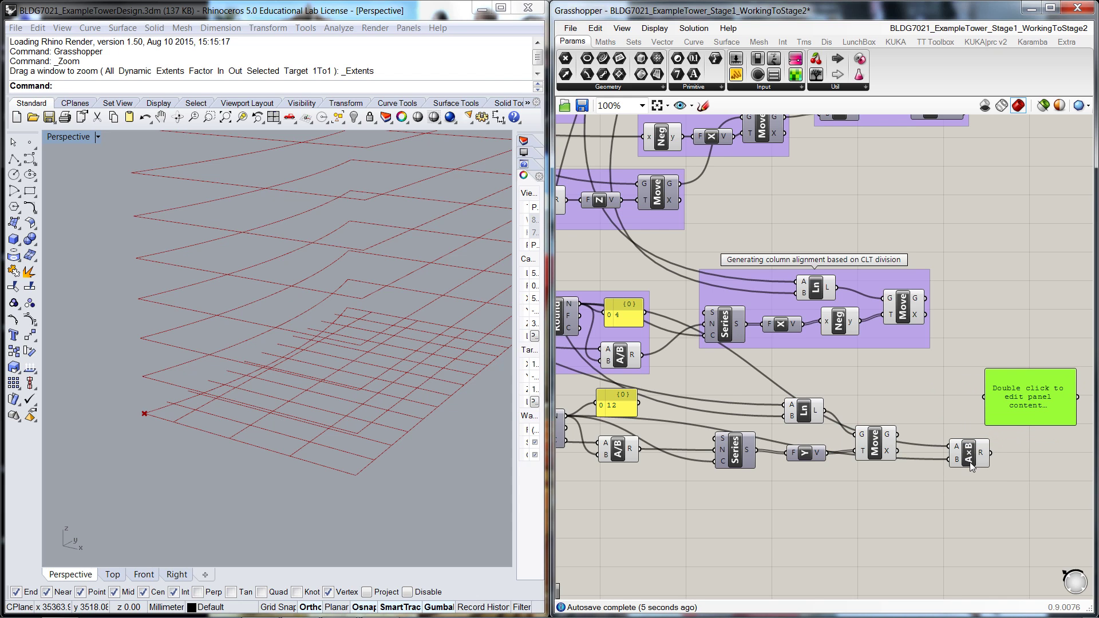
drag(991, 452, 984, 396)
key(Delete)
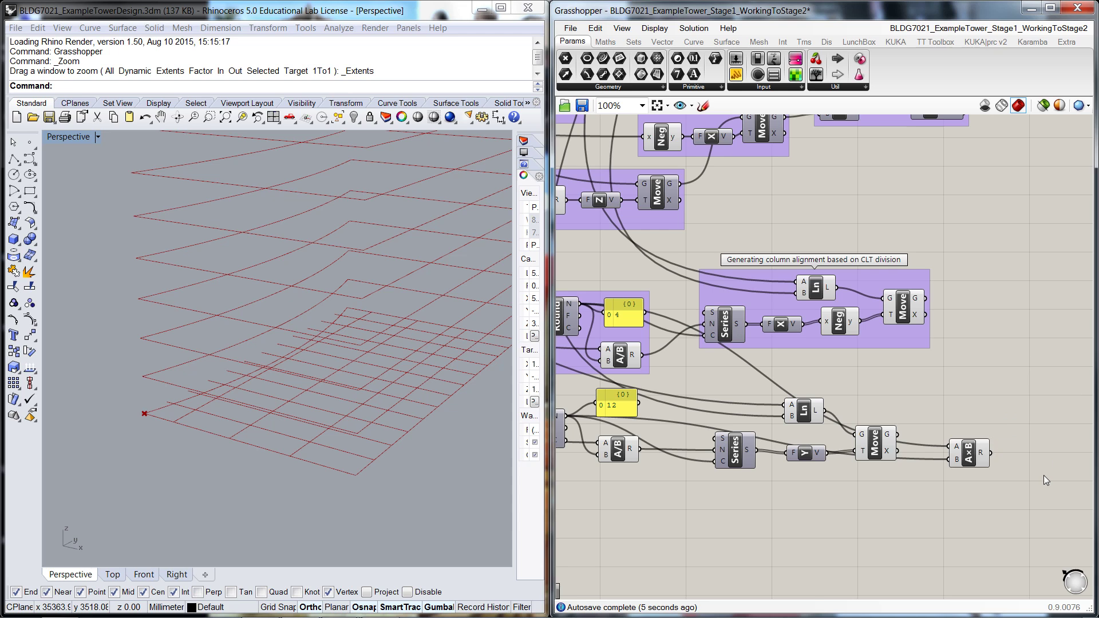
Step: Add a second Multiplication component after the first and connect the first one's R output to its A input
double_click(1043, 476)
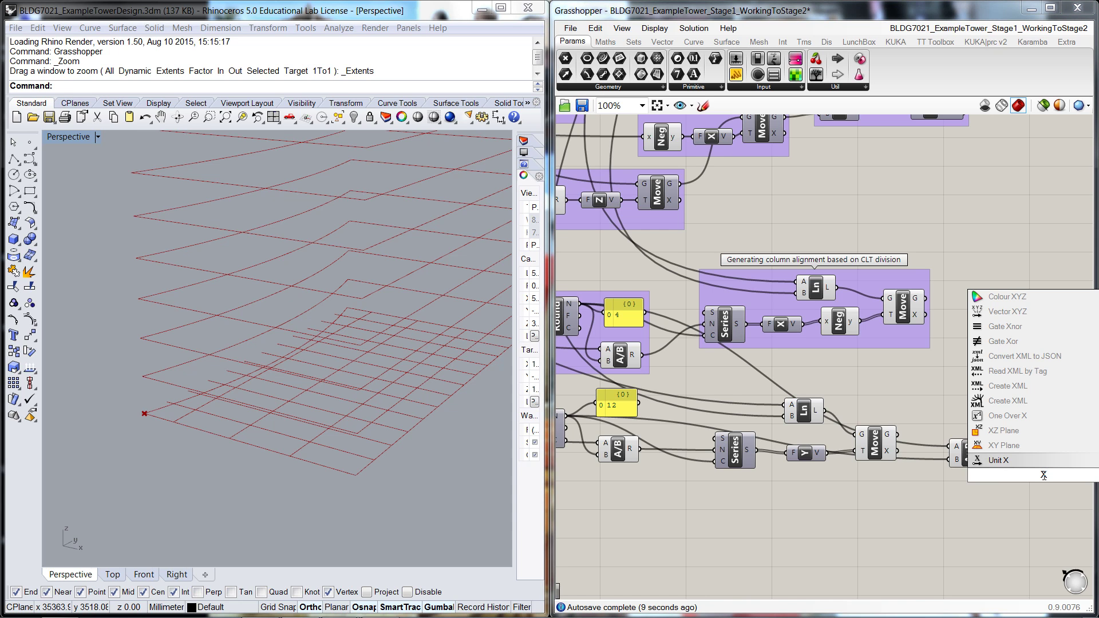
key(BackSpace)
text(*)
click(1037, 460)
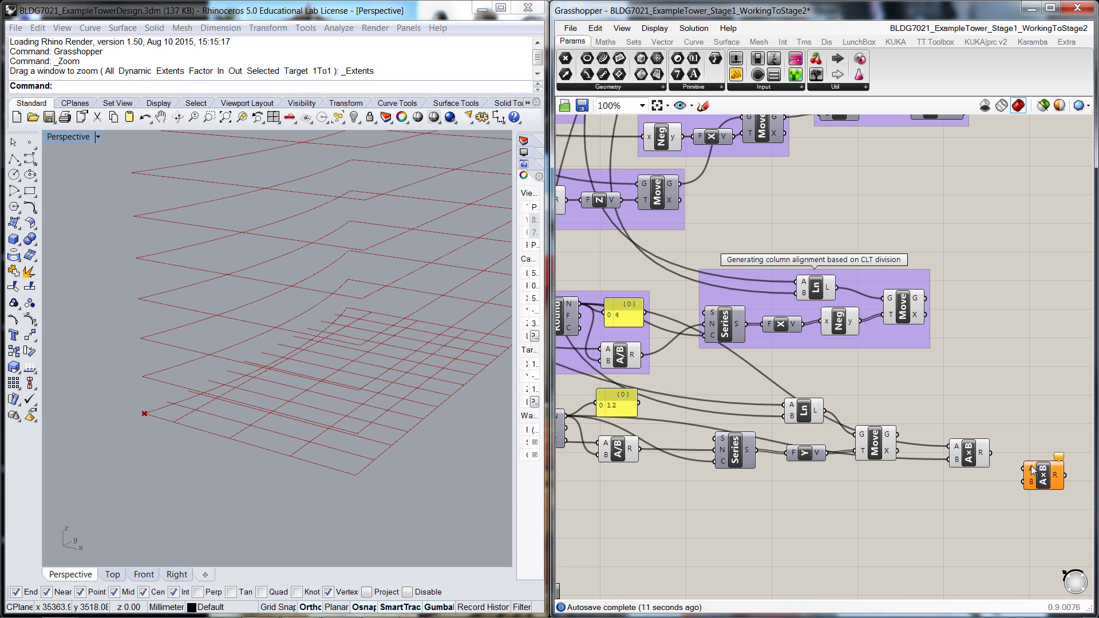
scroll(1025, 450, up, 1)
drag(982, 456, 1046, 473)
click(1024, 446)
Step: Connect the slider set to 40 in the Input Parameters group to the second Multiplication's B input
scroll(1024, 445, down, 6)
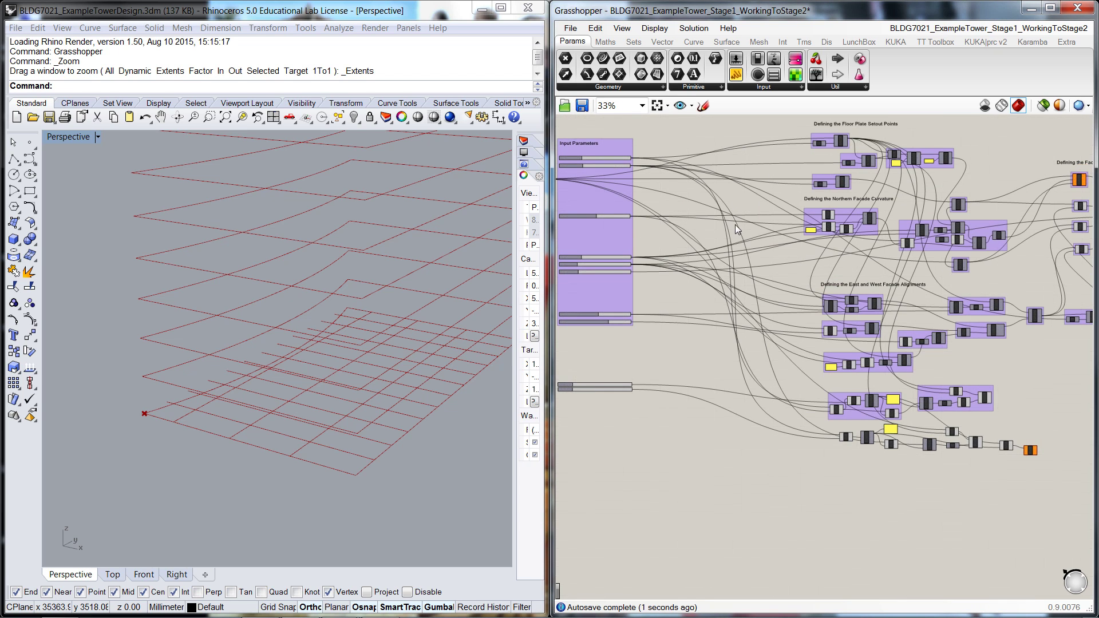
scroll(581, 196, up, 3)
scroll(656, 304, up, 3)
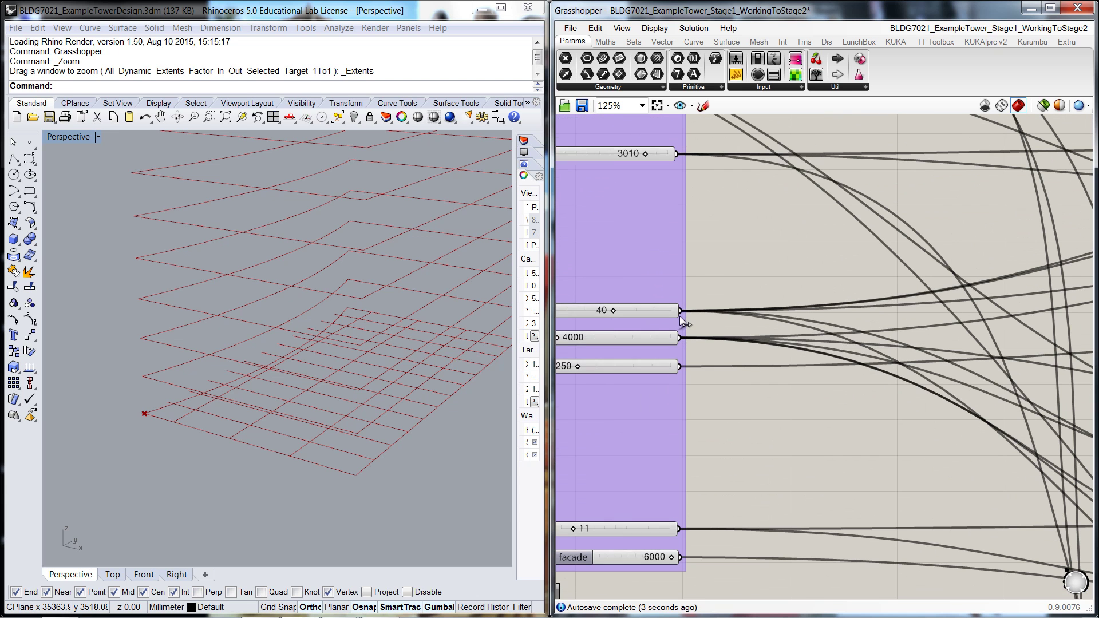
drag(681, 311, 980, 514)
scroll(865, 517, down, 5)
scroll(995, 519, up, 3)
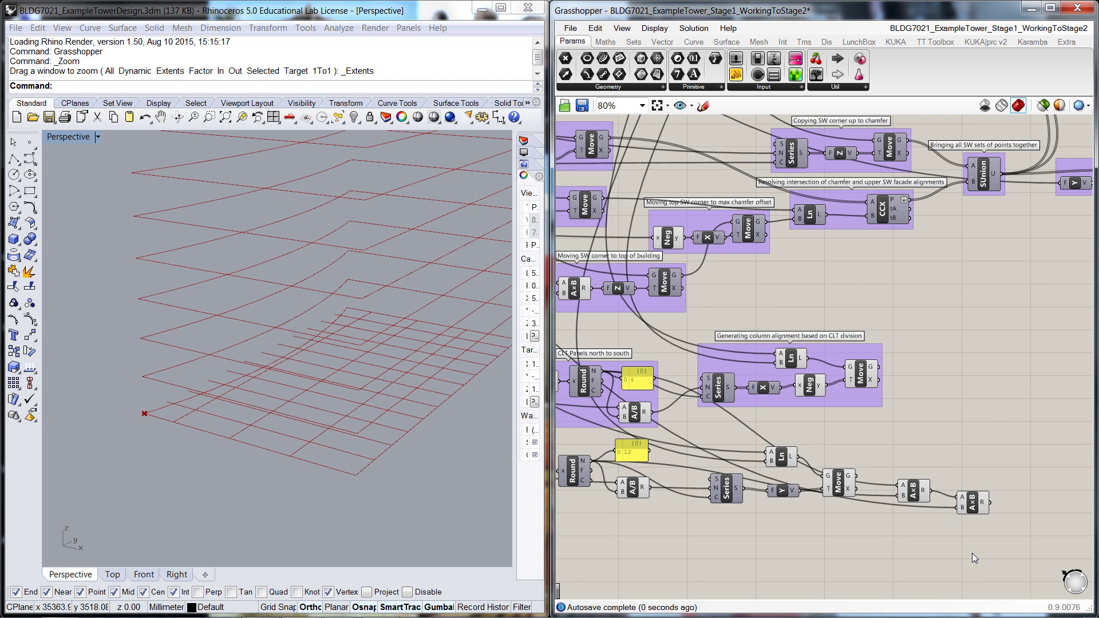
scroll(971, 553, down, 1)
click(934, 505)
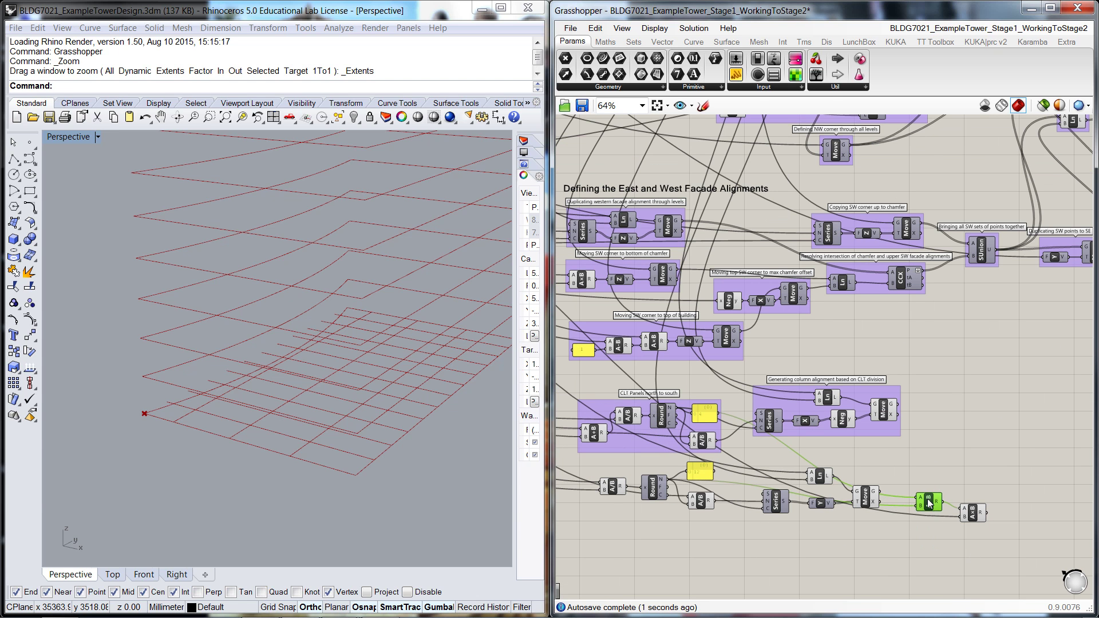
click(948, 477)
Step: Add a Panel beside the two CLT sliders below the Input Parameters group
scroll(863, 534, down, 1)
right_drag(772, 537, 1055, 544)
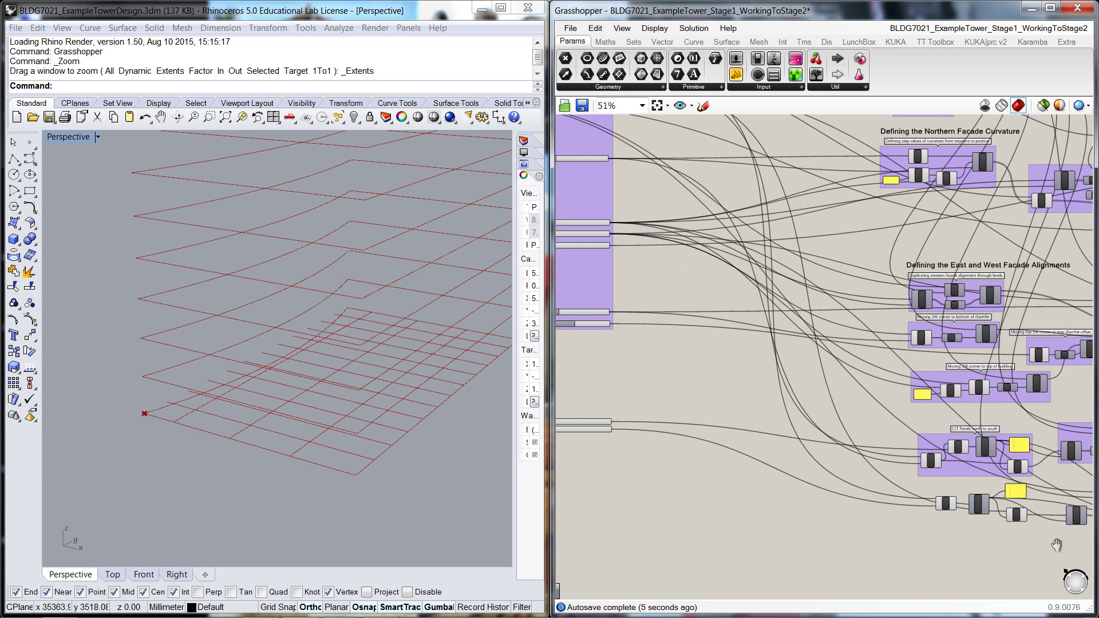
double_click(697, 461)
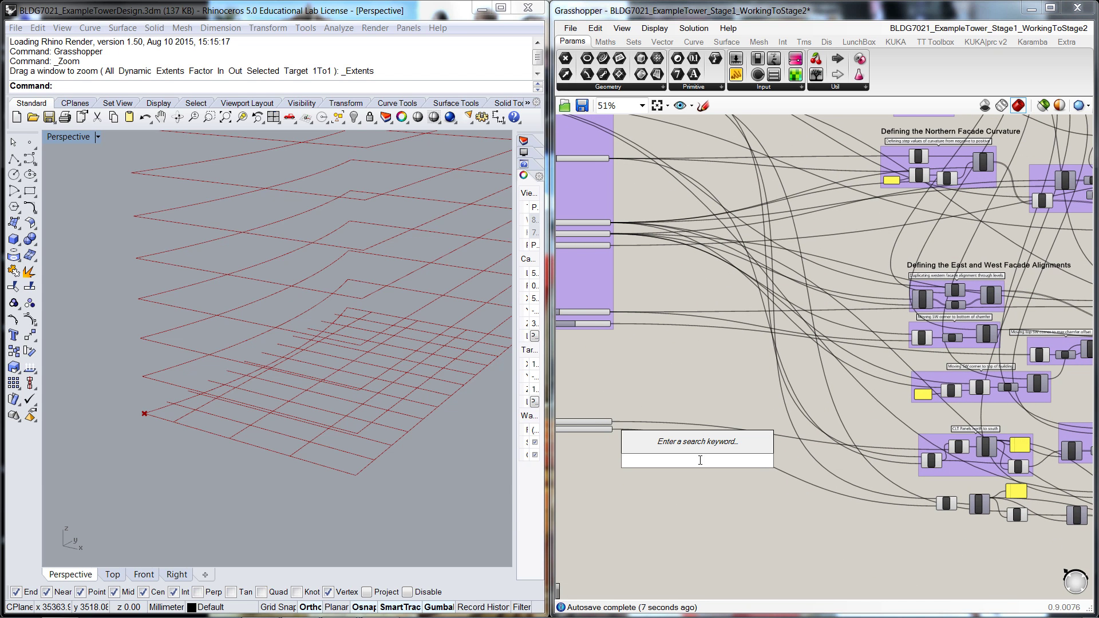
text(//)
key(Return)
scroll(689, 467, up, 5)
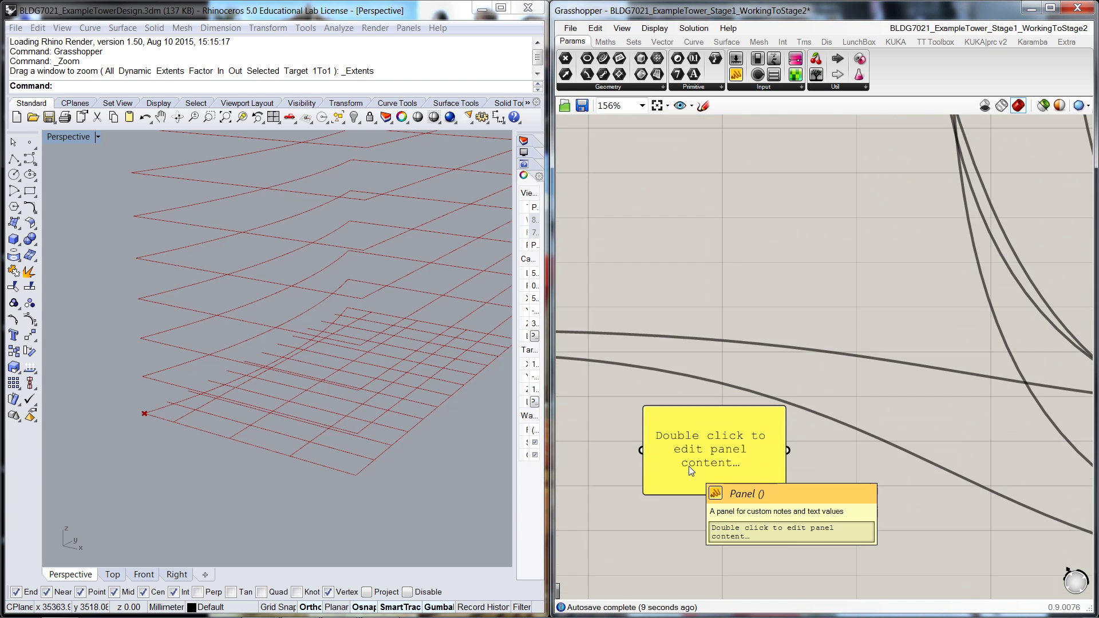
Step: Title the panel "Nr of CLT panels per floor", shift it upward and widen it to fit the title
right_click(688, 466)
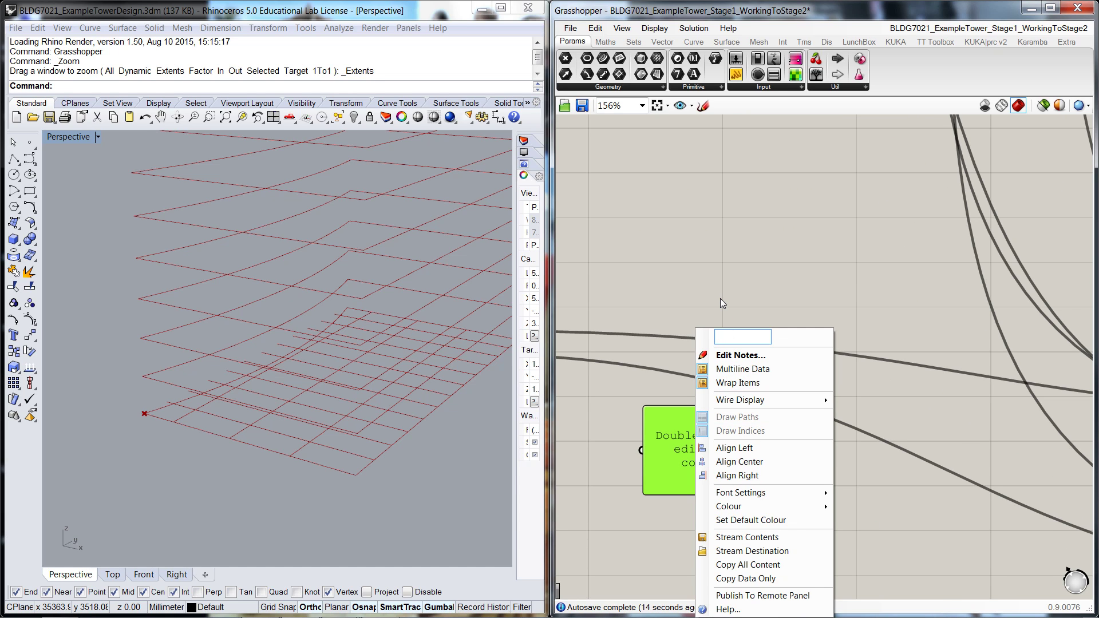
text(Nr)
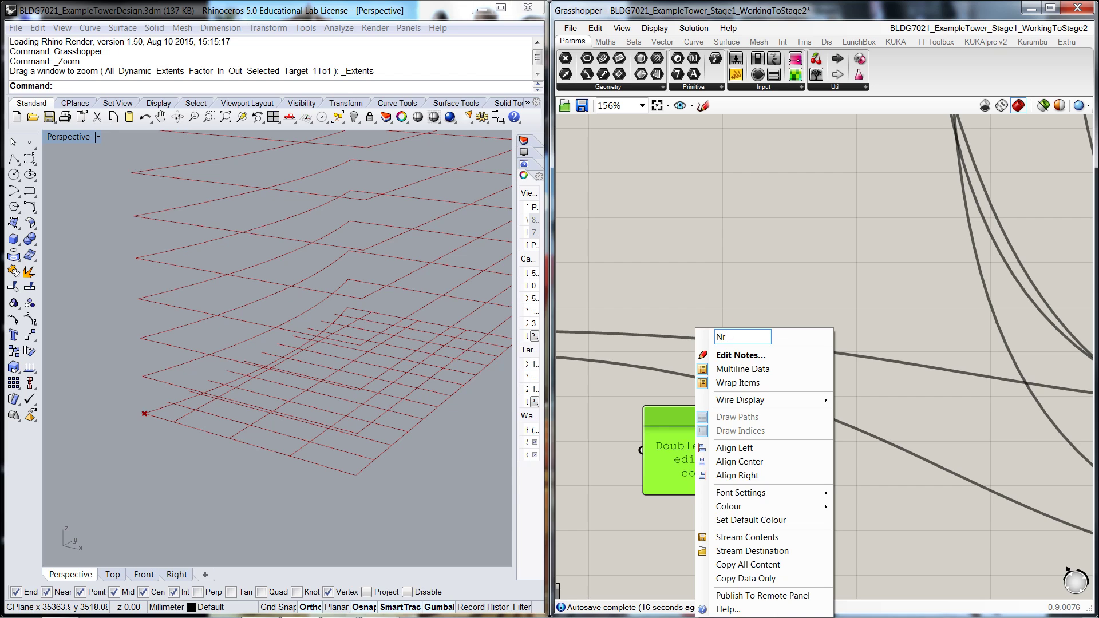
text( of CLT pane)
text(ls per fl)
text(oor)
key(Return)
drag(692, 412, 684, 341)
drag(776, 358, 867, 362)
click(785, 455)
Step: Duplicate the titled panel and place the copy directly below the original
click(753, 348)
key(ctrl+c)
key(ctrl+v)
drag(753, 348, 744, 441)
Step: Rename the copied panel "Nr of CLT floor panels in total"
right_click(744, 442)
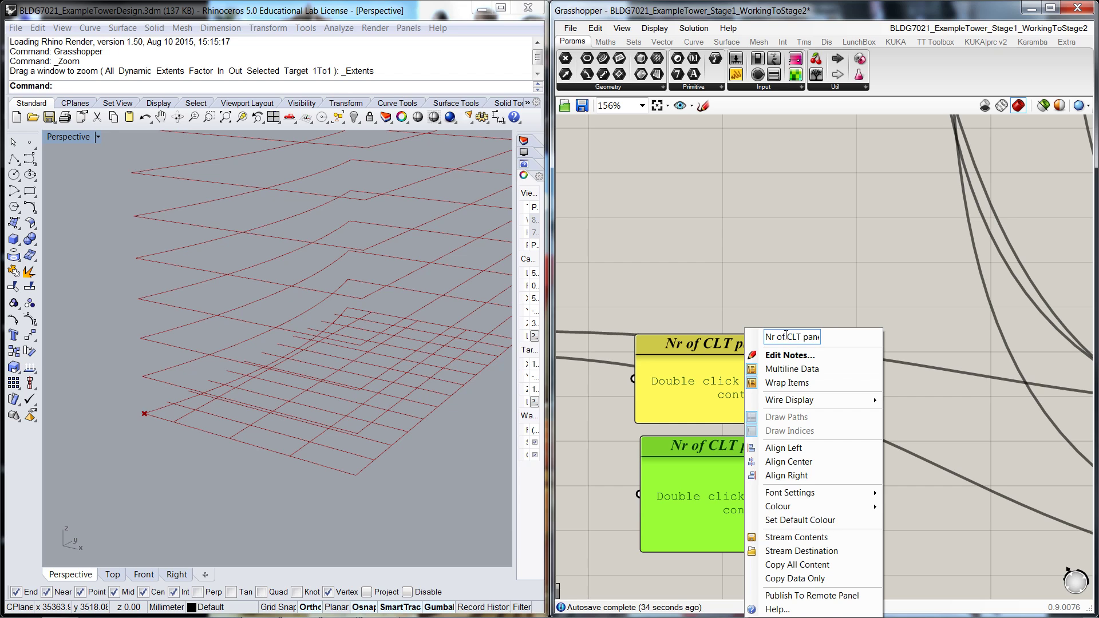
key(Right)
key(Right)
key(Right)
key(Right)
key(Right)
key(Right)
key(Right)
key(Right)
key(Right)
key(Right)
key(Right)
key(Right)
key(Right)
key(Right)
key(BackSpace)
key(BackSpace)
key(BackSpace)
key(BackSpace)
key(BackSpace)
key(BackSpace)
key(BackSpace)
key(BackSpace)
key(BackSpace)
key(BackSpace)
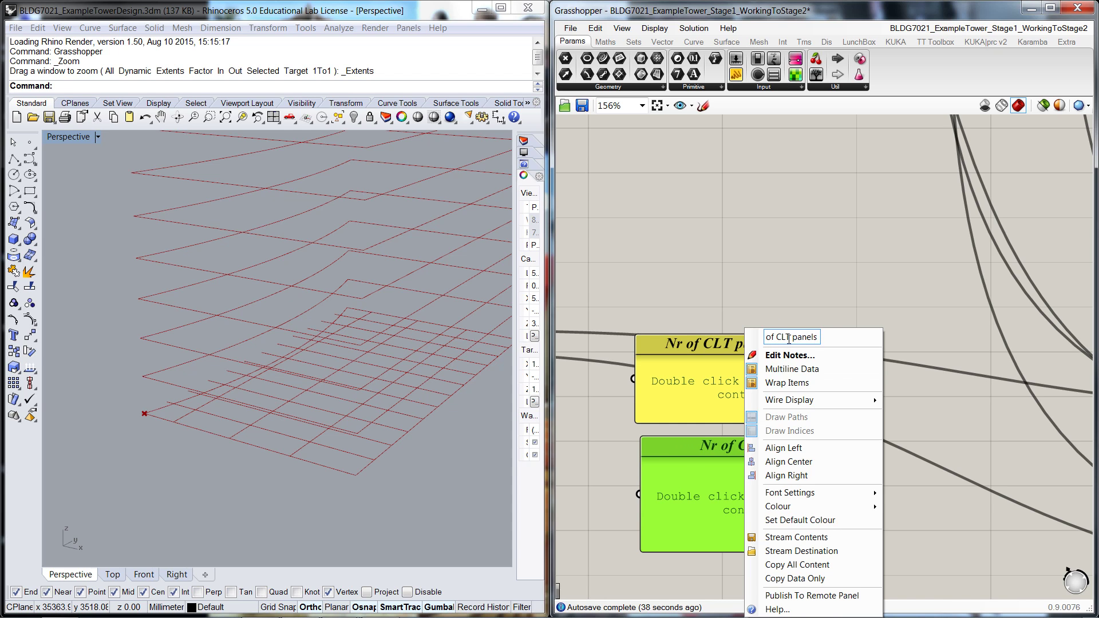
text(in total)
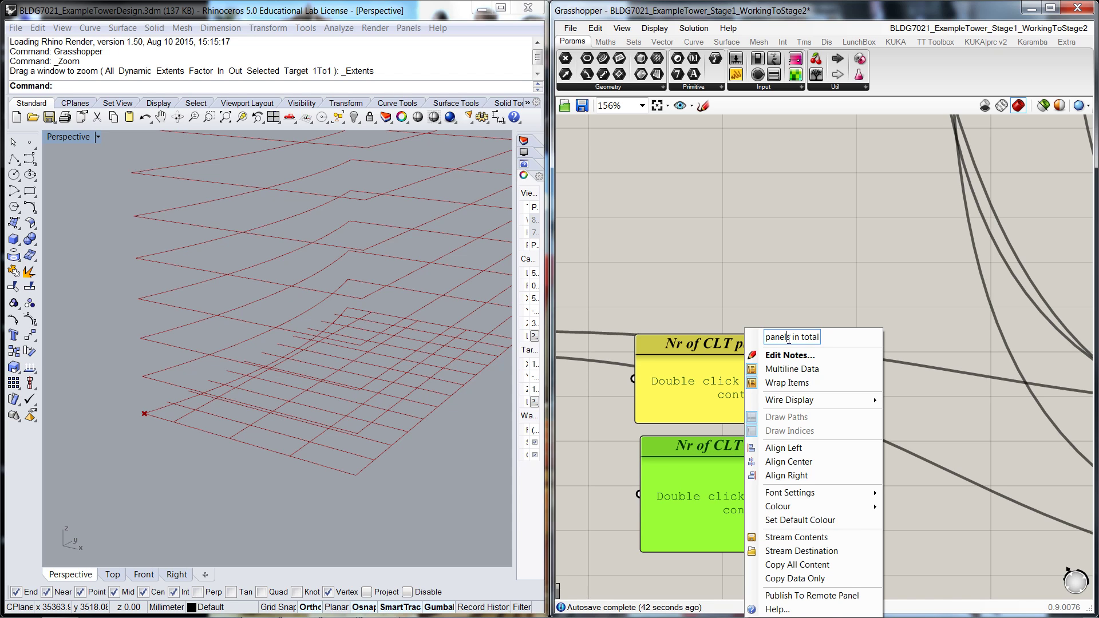
key(BackSpace)
key(BackSpace)
key(BackSpace)
key(BackSpace)
key(BackSpace)
key(BackSpace)
key(BackSpace)
key(BackSpace)
key(BackSpace)
click(788, 339)
text(floor p)
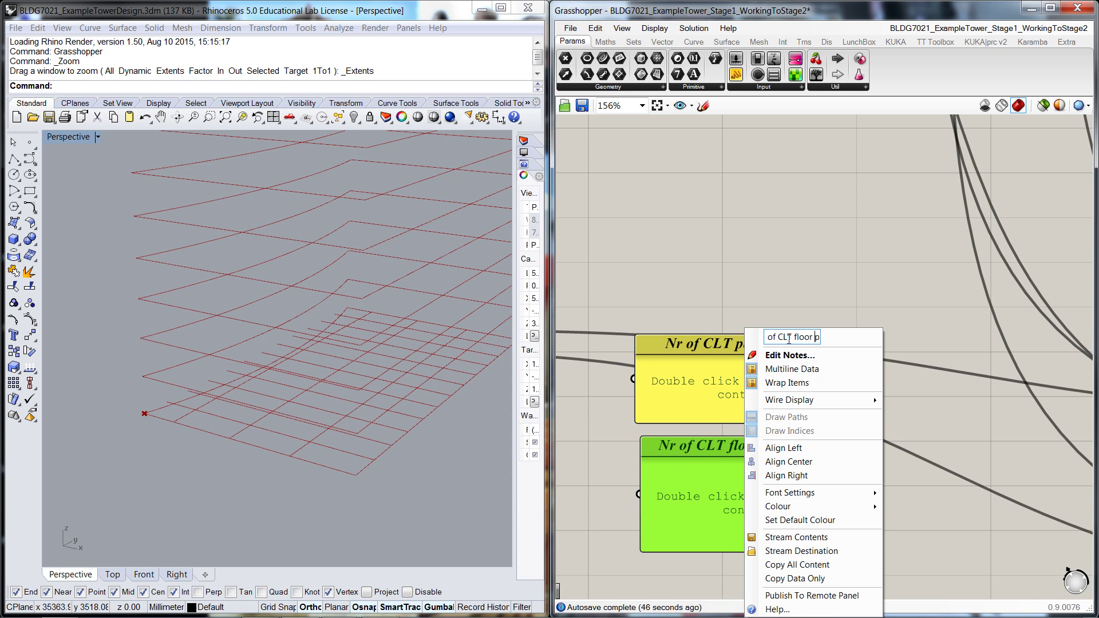
click(874, 302)
Step: Connect the first Multiplication's result to the per-floor panel and the second Multiplication's result to the total panel
scroll(871, 297, down, 5)
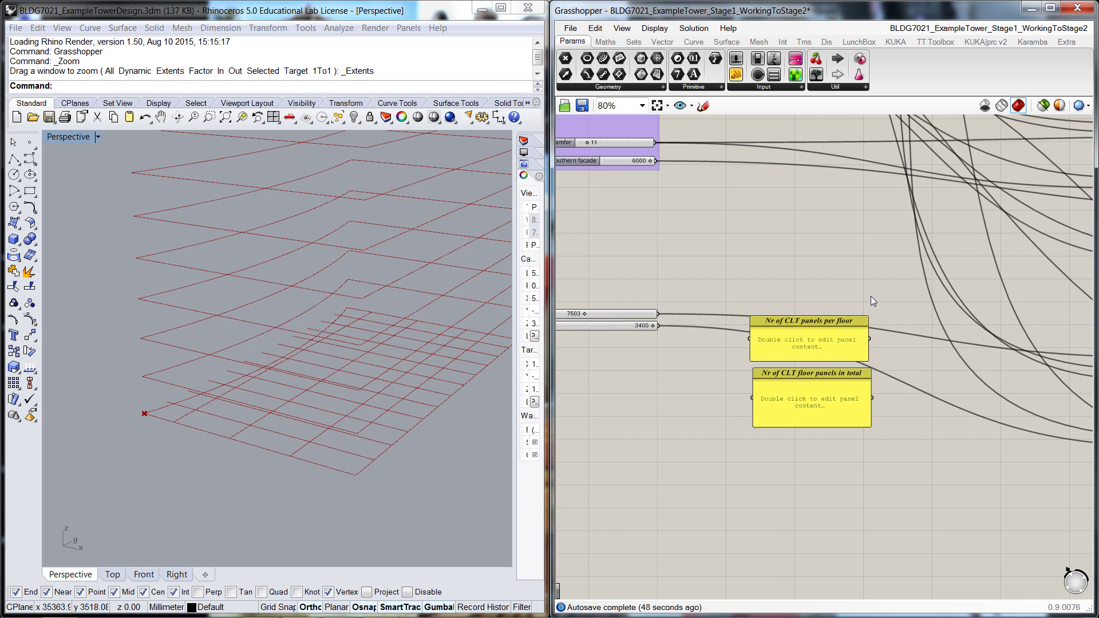
right_drag(964, 437, 651, 410)
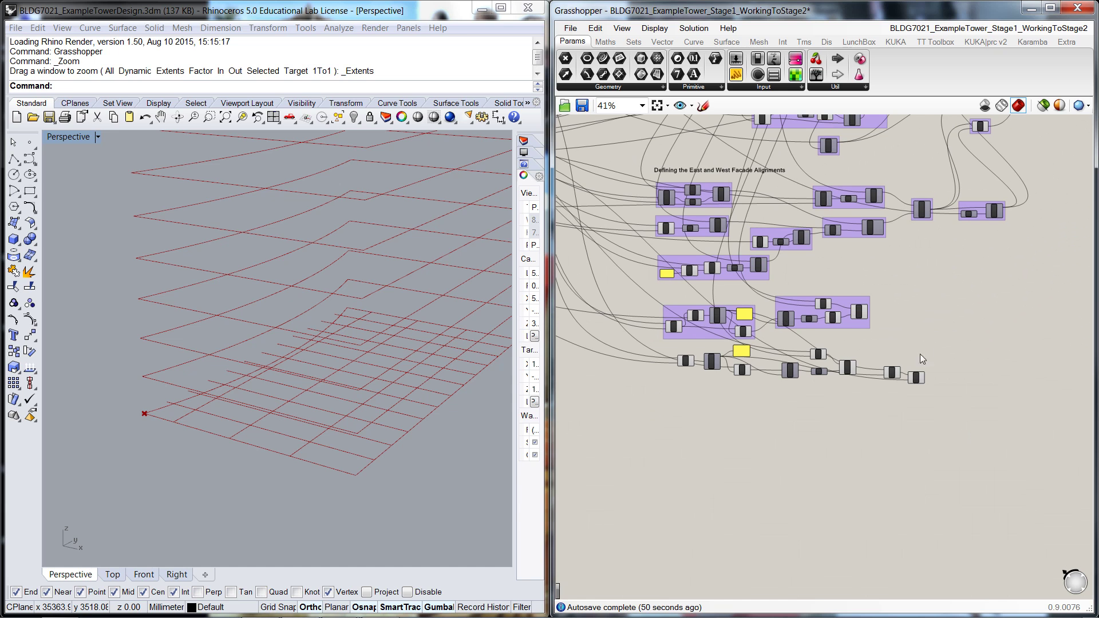
scroll(918, 358, up, 3)
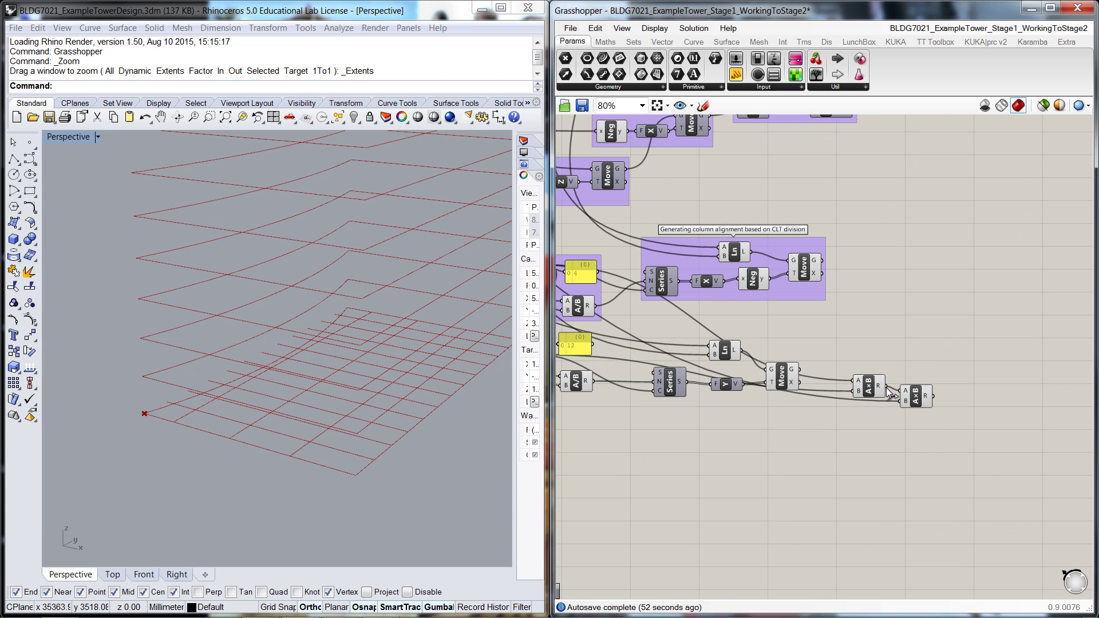
drag(886, 387, 647, 262)
scroll(690, 350, down, 3)
right_drag(755, 362, 596, 342)
scroll(881, 350, up, 3)
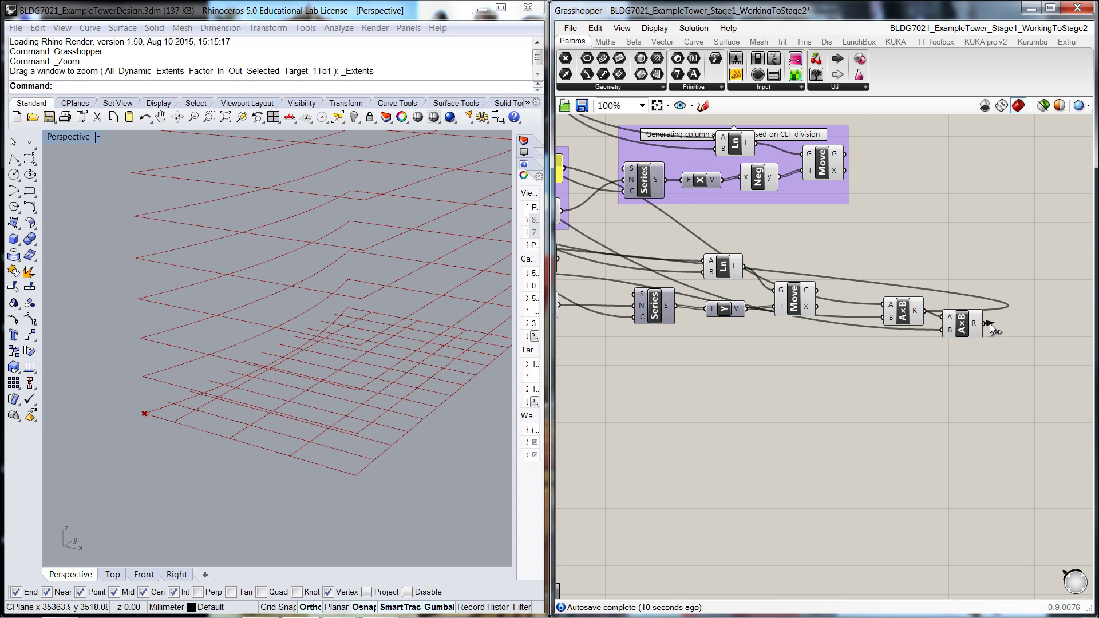
drag(984, 324, 623, 229)
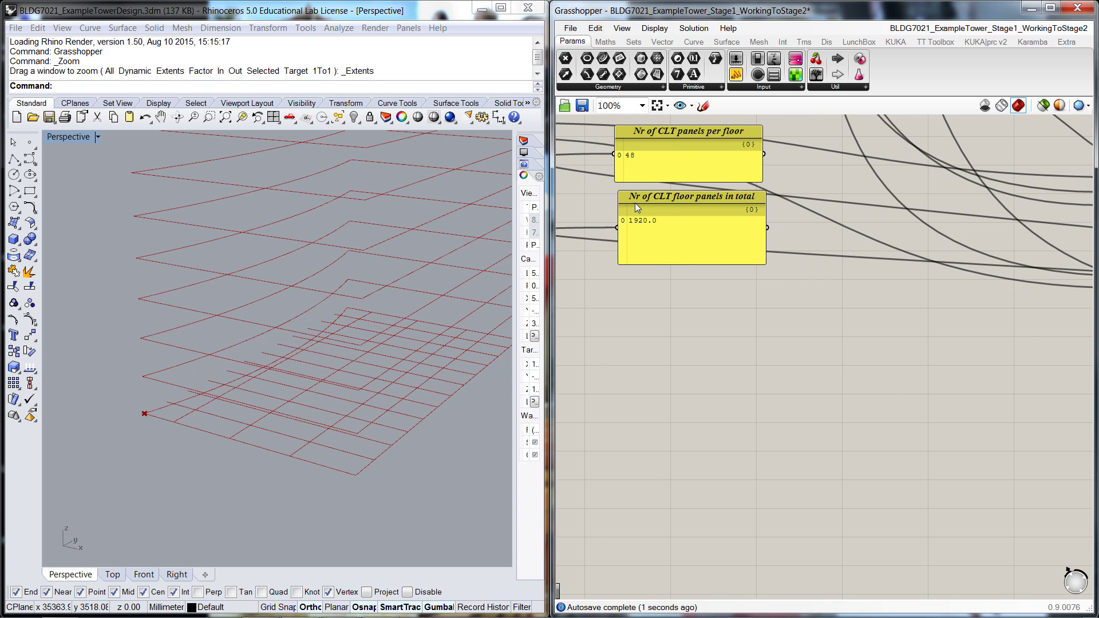
Step: Reduce the height of the "Nr of CLT floor panels in total" panel to fit its single value
click(694, 254)
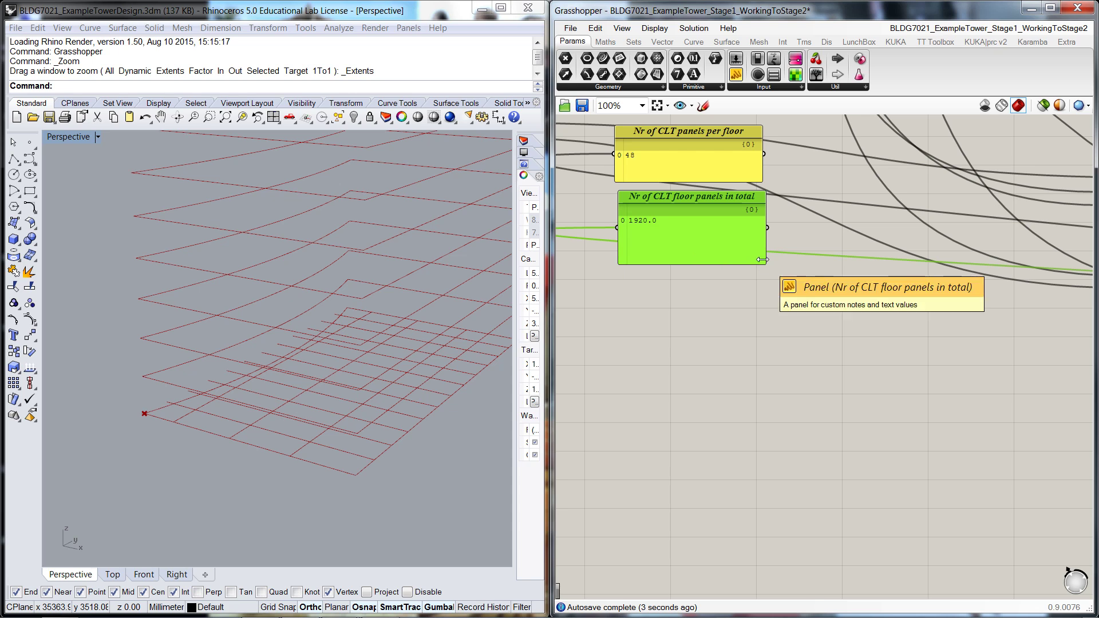
drag(763, 258, 761, 239)
click(588, 198)
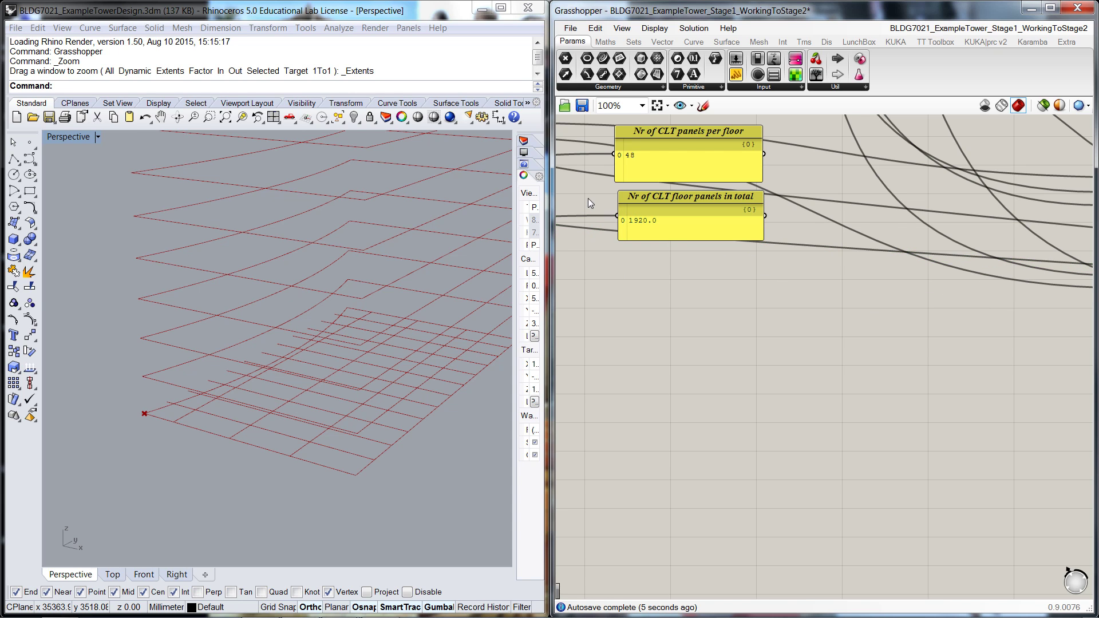
Step: Set the wire display to Hidden for both the per-floor and the total CLT panel count panels
scroll(592, 198, up, 5)
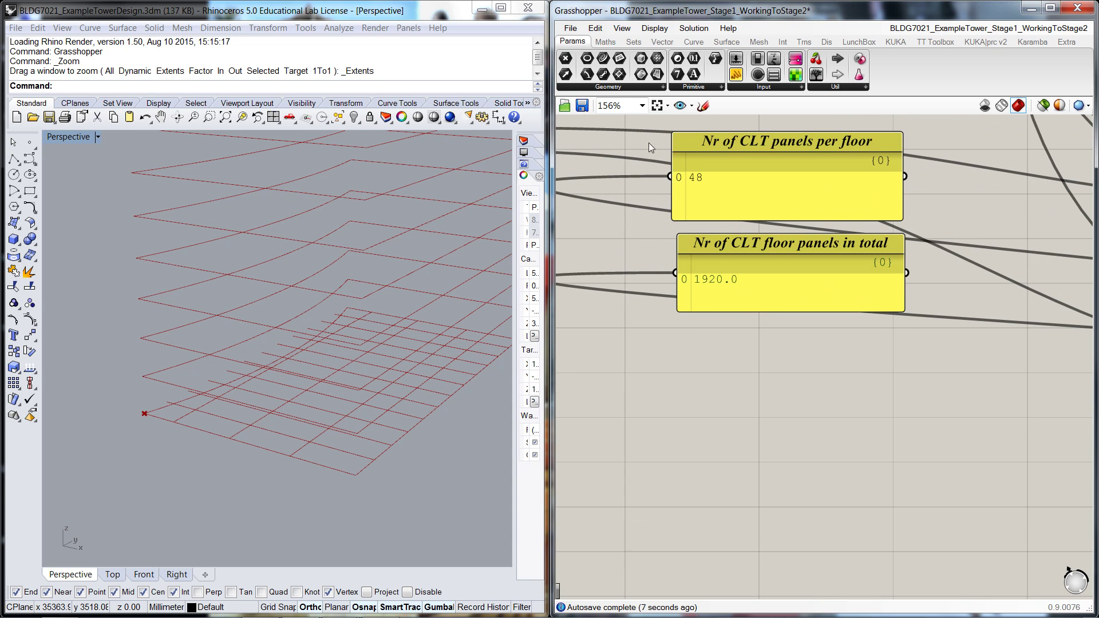
right_click(680, 180)
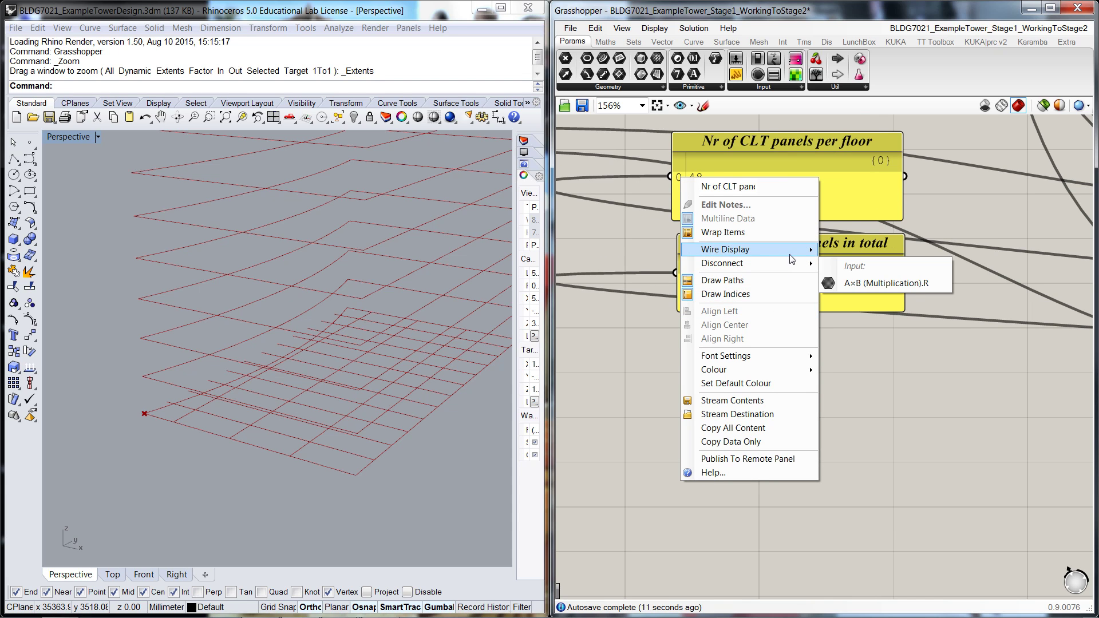
mouse_move(792, 257)
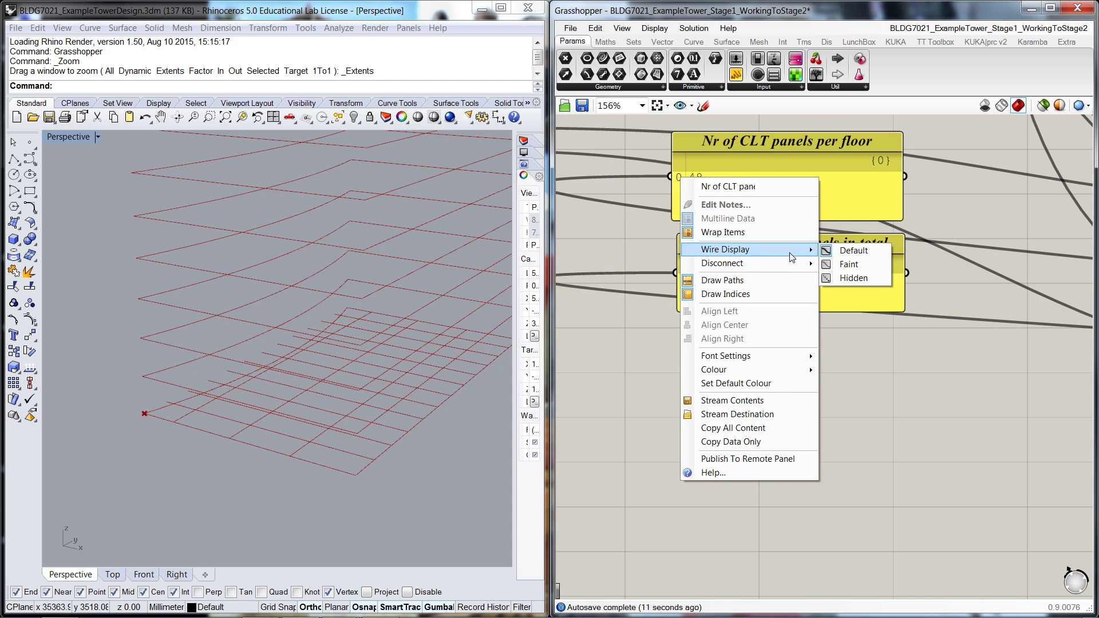
click(849, 279)
right_click(688, 276)
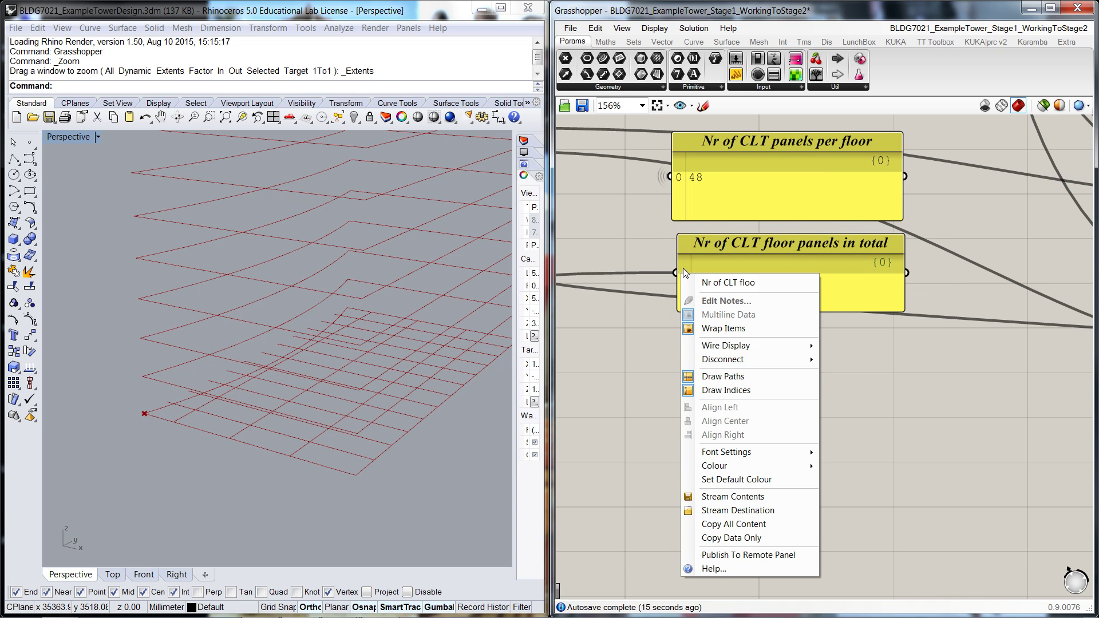
click(682, 267)
right_click(685, 270)
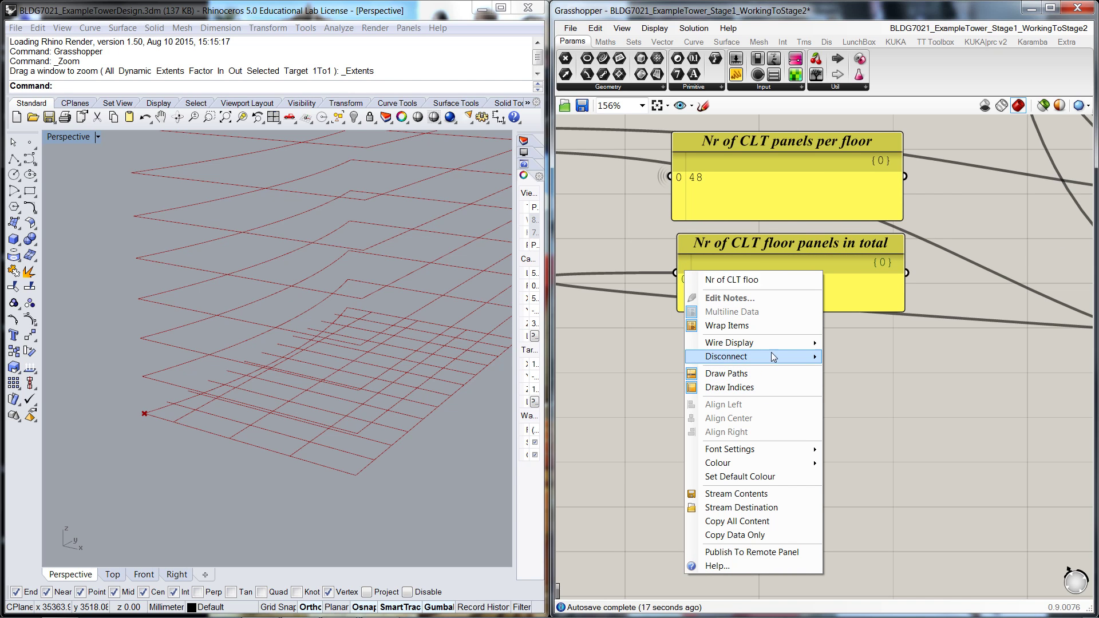
mouse_move(793, 350)
click(857, 371)
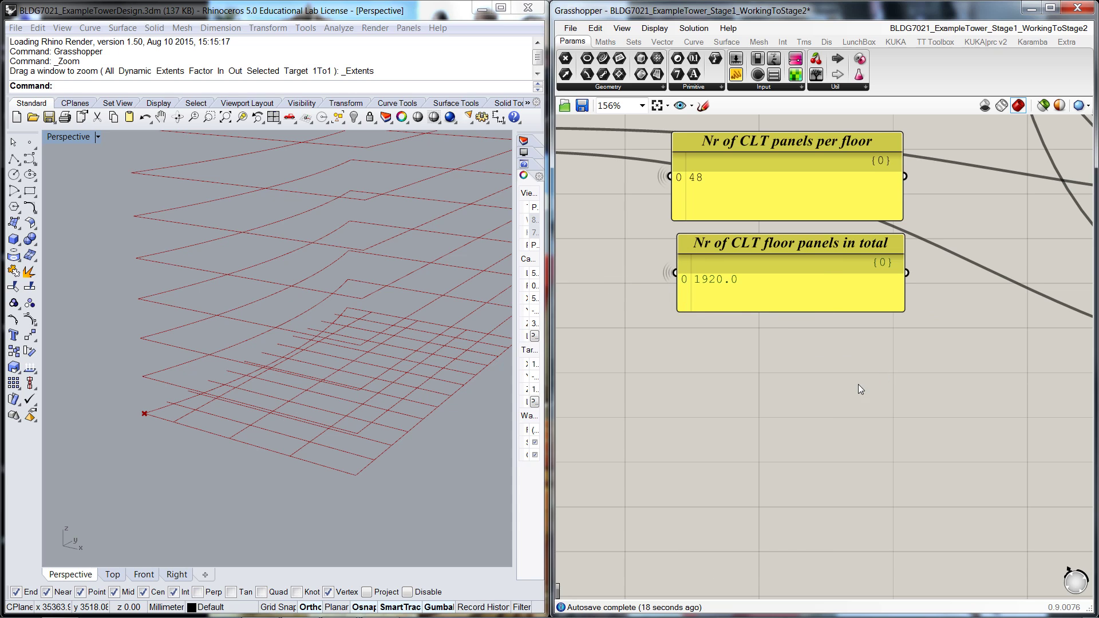
Step: Move the two CLT count panels upward and stack them closely beside the CLT length and width sliders
scroll(766, 350, down, 3)
drag(736, 239, 747, 221)
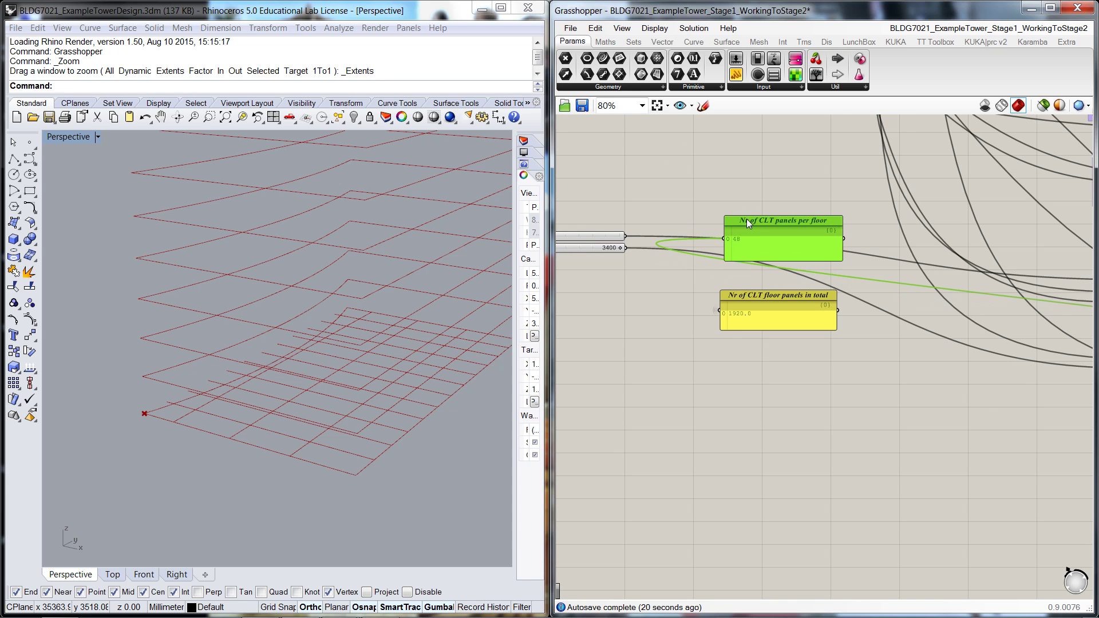
drag(752, 295, 757, 273)
click(726, 341)
Step: Set the CLT Width slider to 3046
right_drag(726, 341, 876, 375)
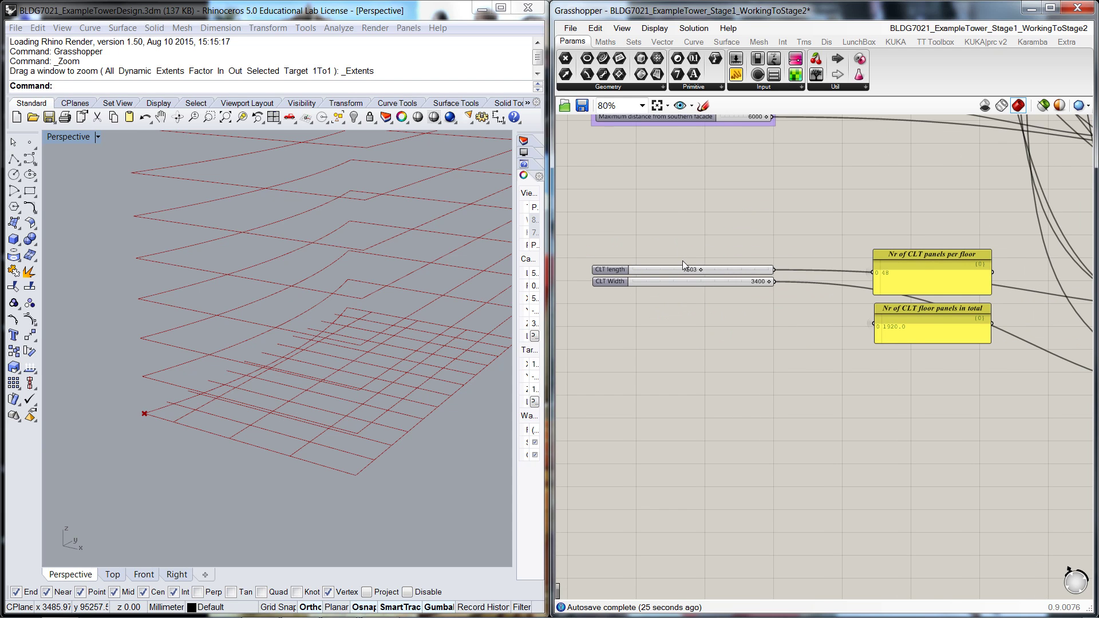
scroll(688, 244, up, 1)
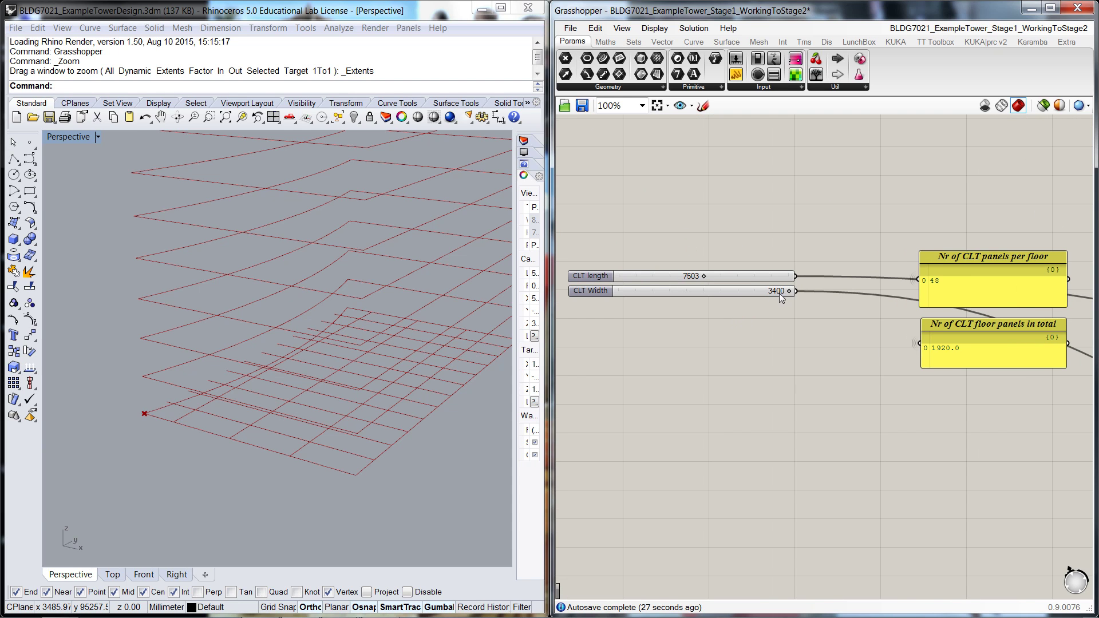
drag(788, 291, 771, 290)
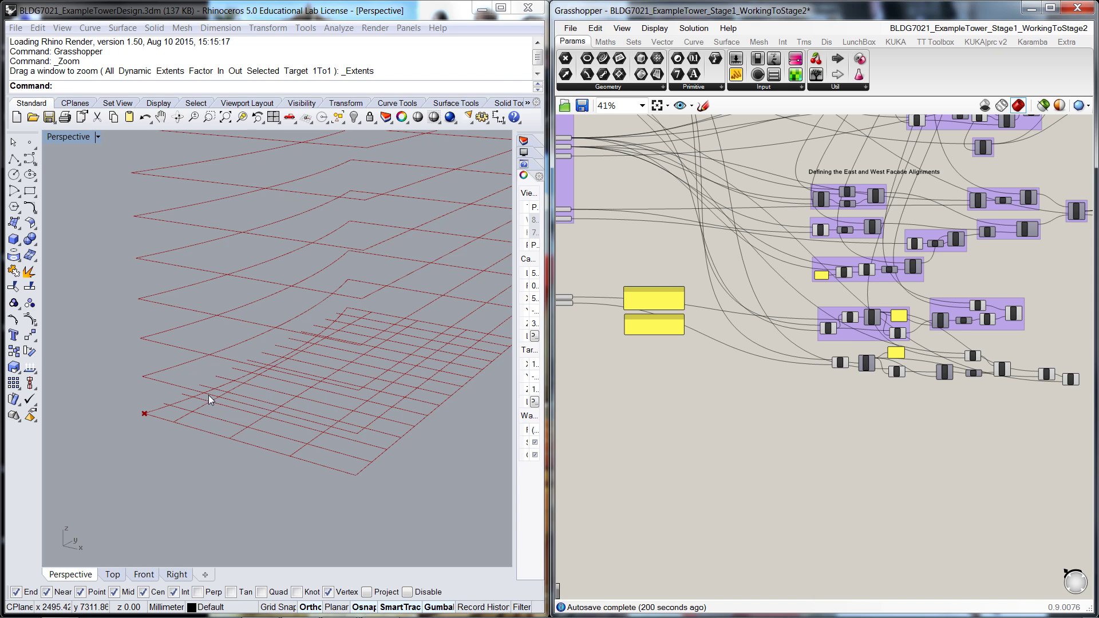
Step: Add a number slider with the value 3000 below the CLT length and width sliders
scroll(802, 433, down, 2)
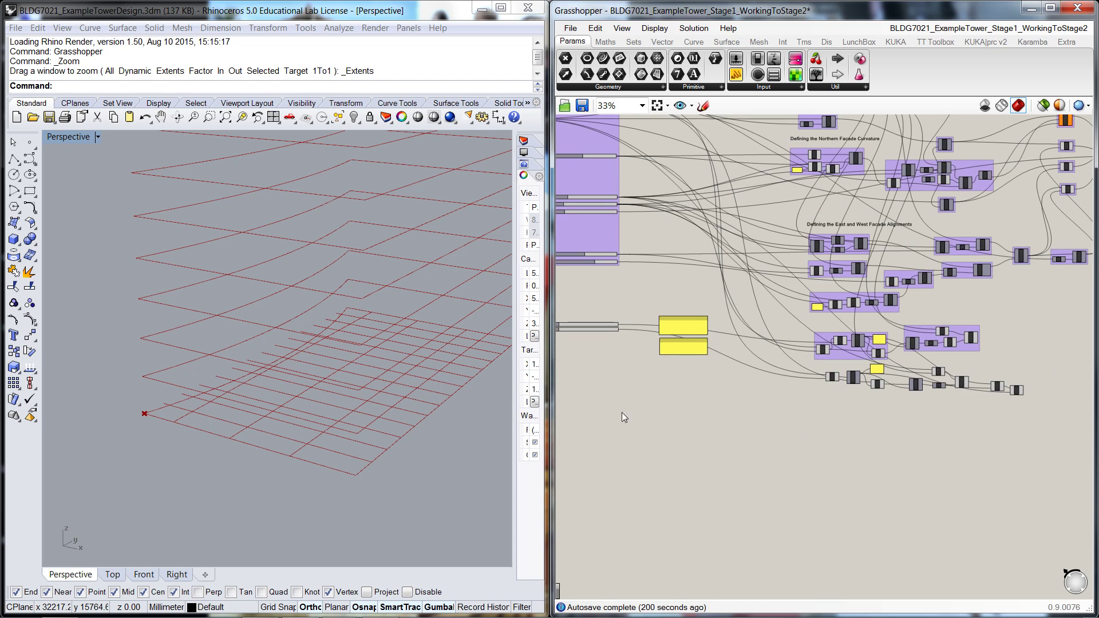
right_drag(606, 409, 673, 399)
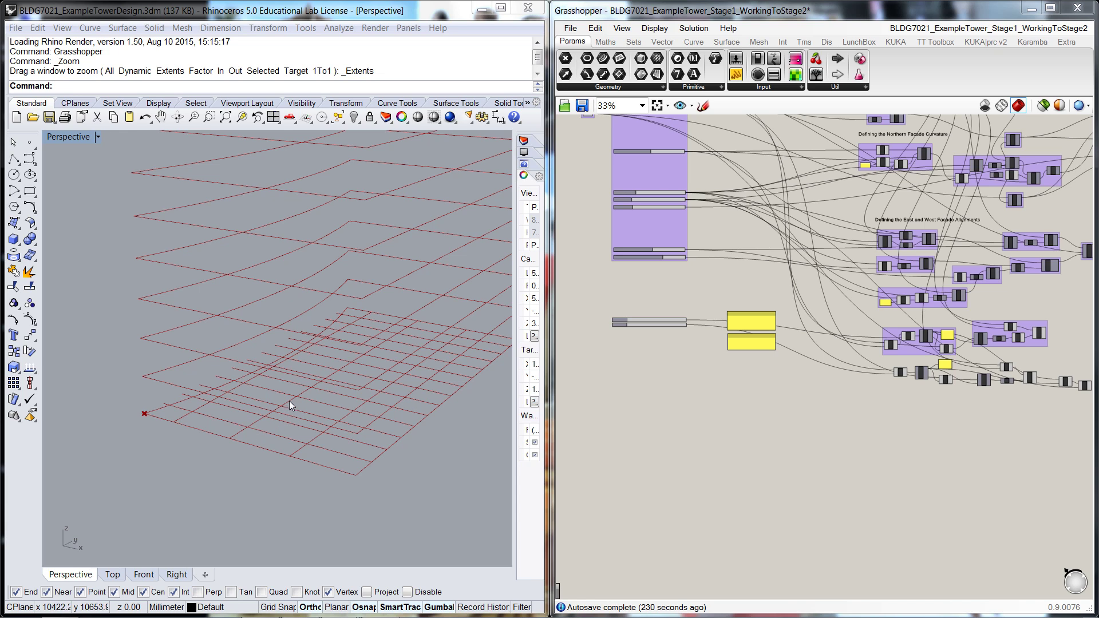
double_click(676, 389)
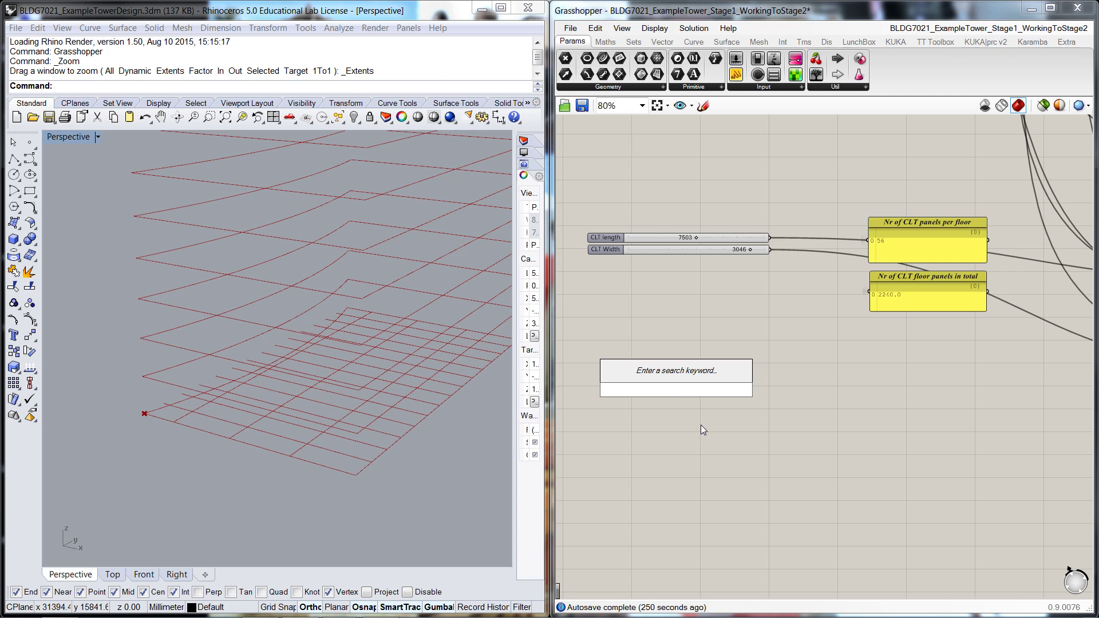
text(3000)
key(Return)
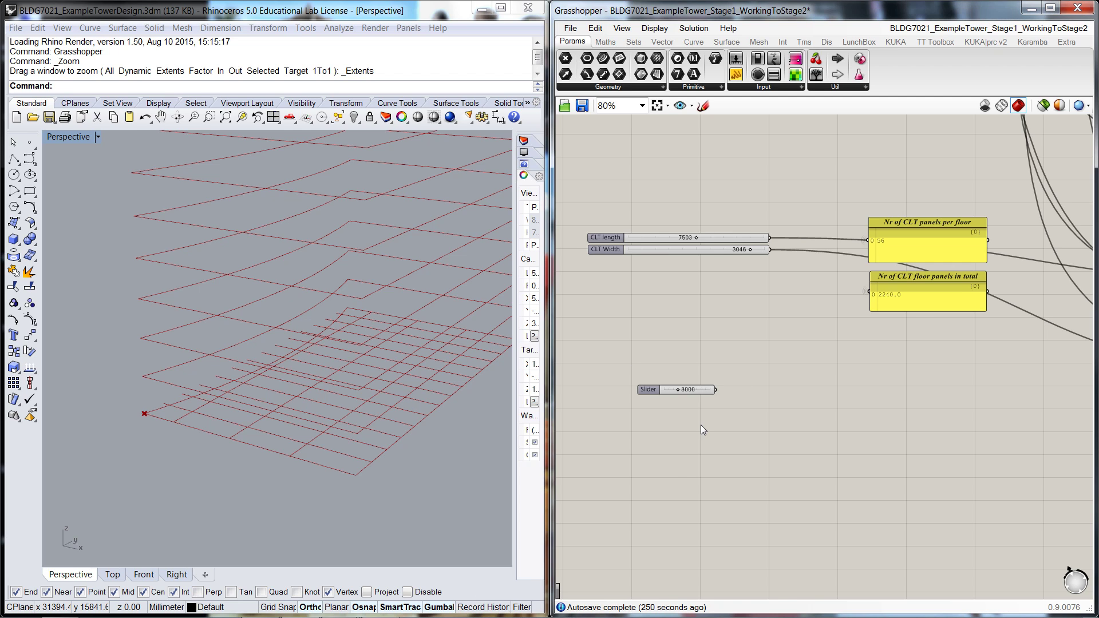
Step: Name the new 3000 slider "Column spacing east to west"
double_click(656, 390)
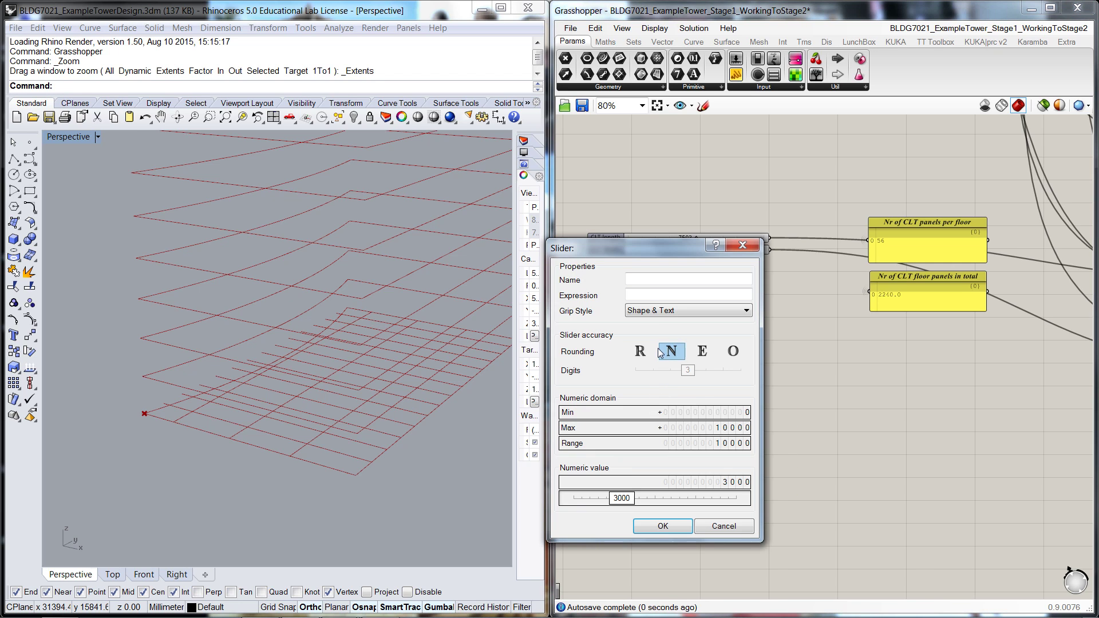
click(652, 280)
text(Column spacing)
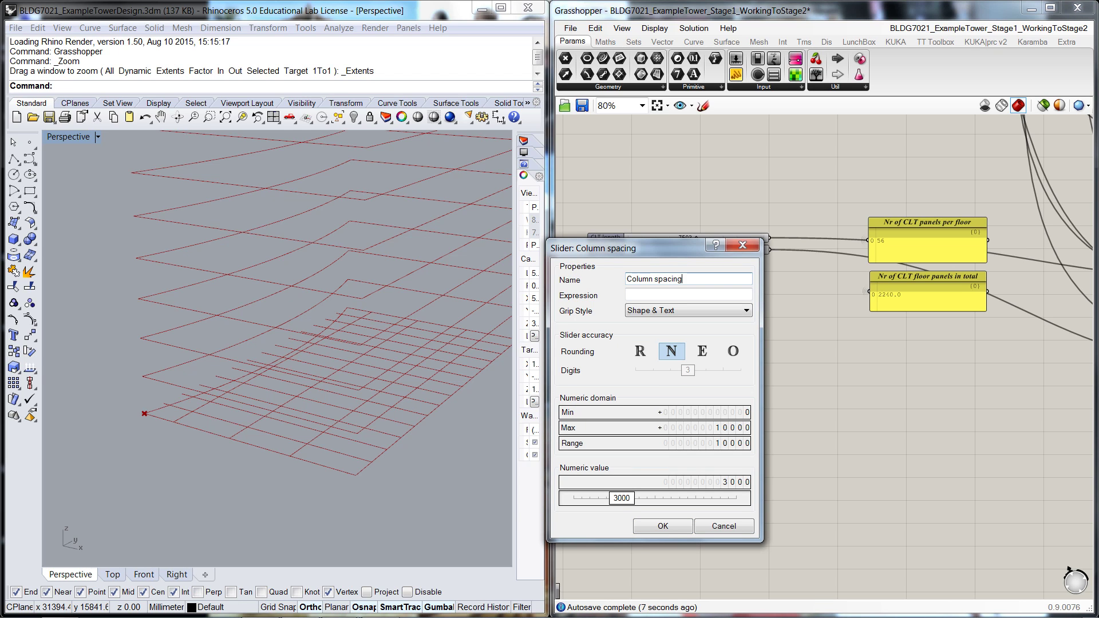
text( east to west)
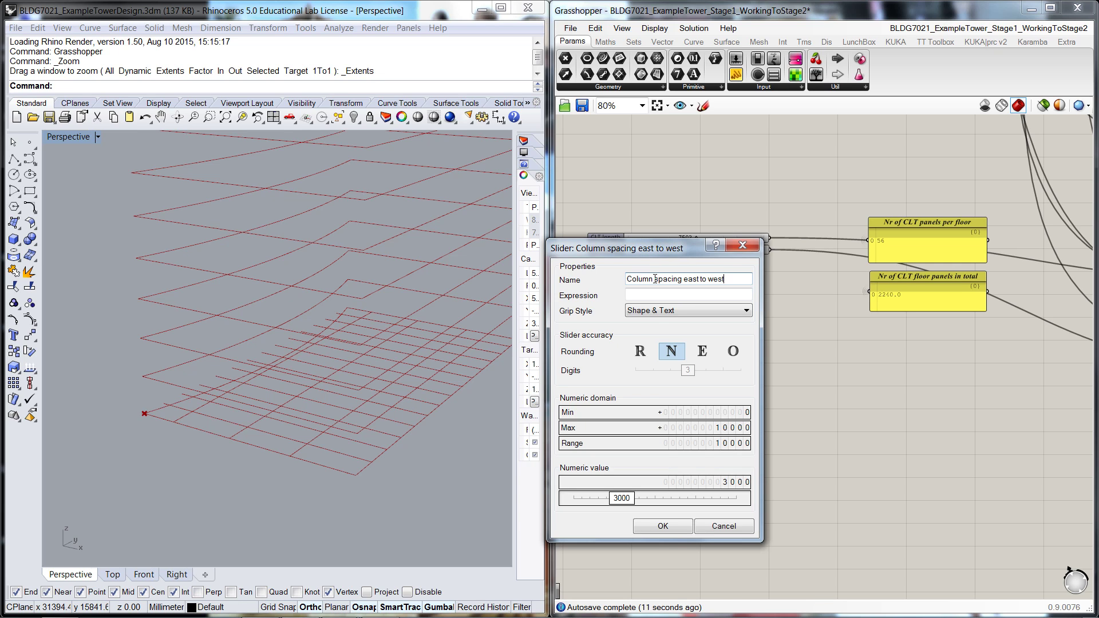
Step: Set the column spacing slider's maximum to 9000 and shift the slider to align roughly under the CLT sliders
double_click(704, 427)
text(9000)
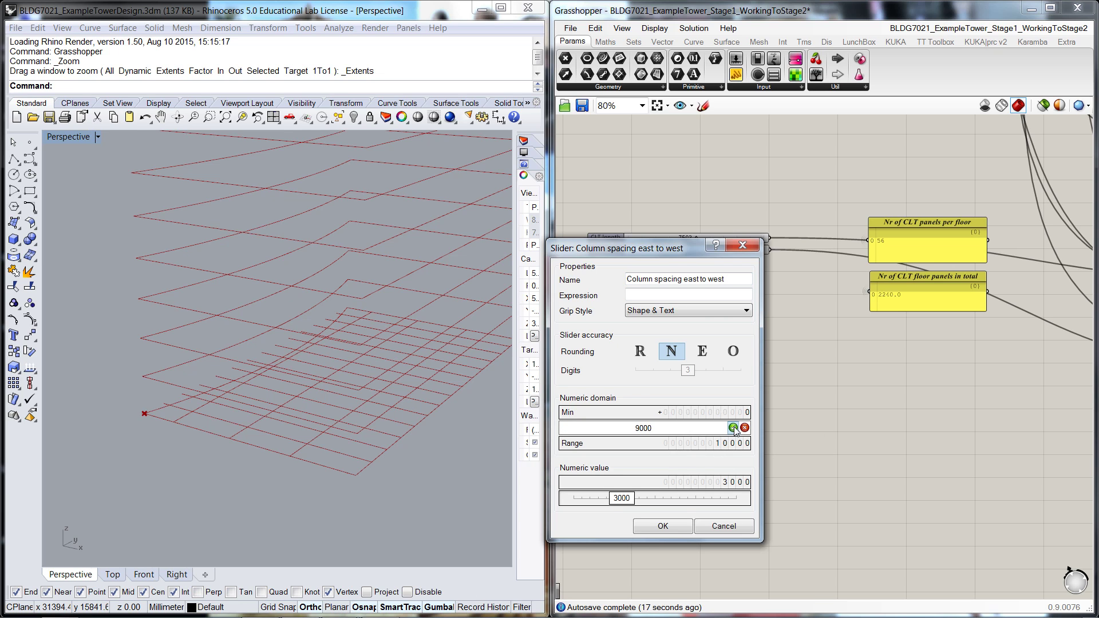
click(734, 428)
click(685, 525)
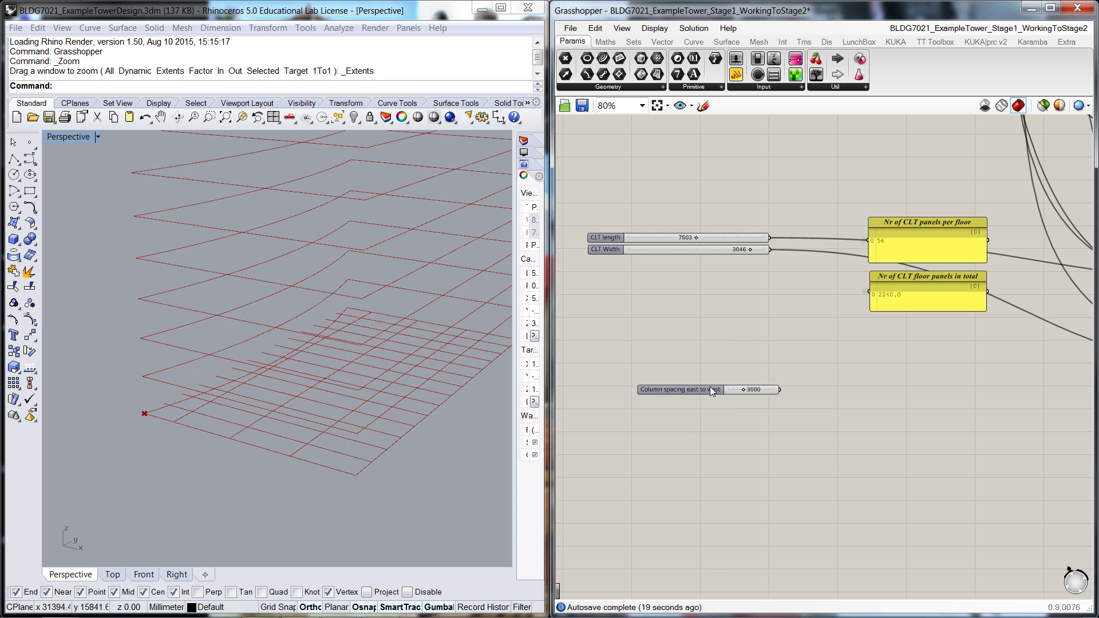
drag(710, 387, 668, 396)
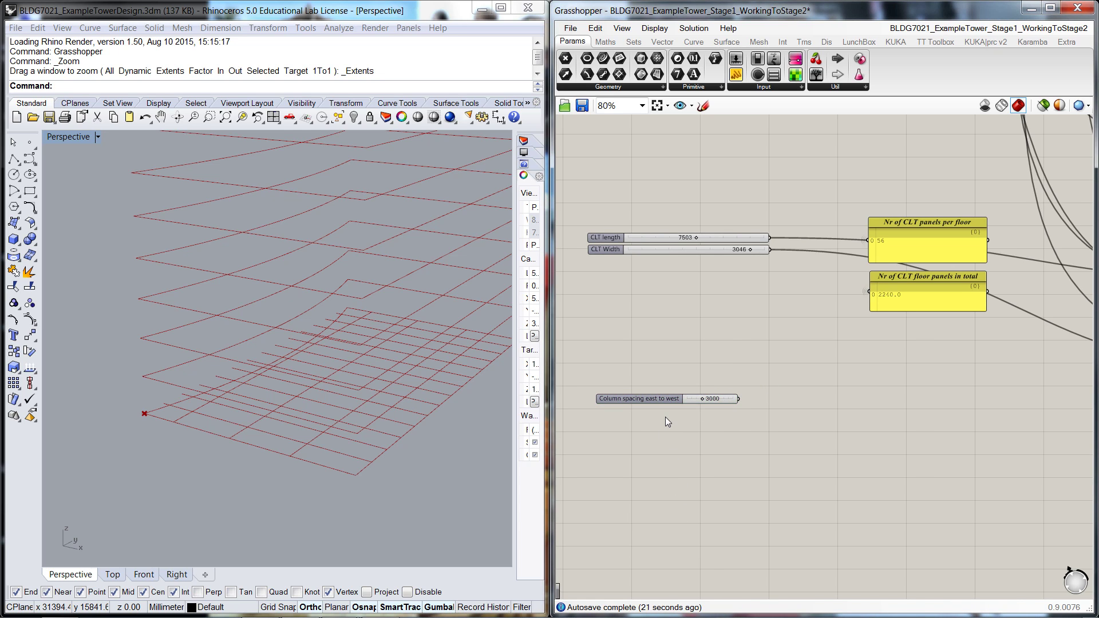
Step: Add a number slider with the value 300 below the column spacing slider and name it "Diameter of internal column"
double_click(666, 416)
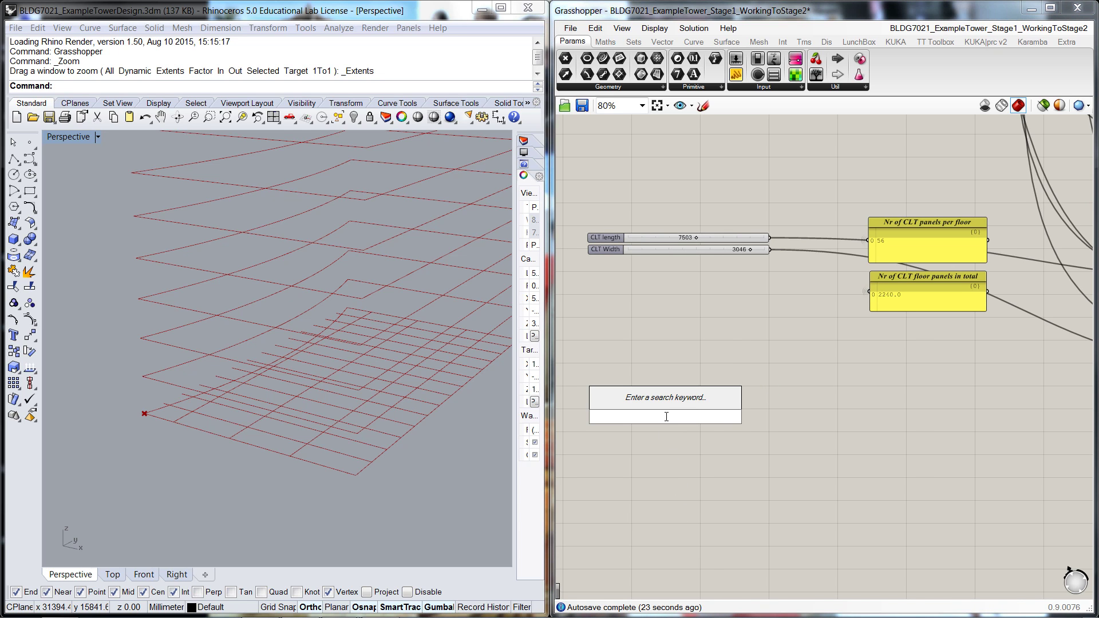
text(300)
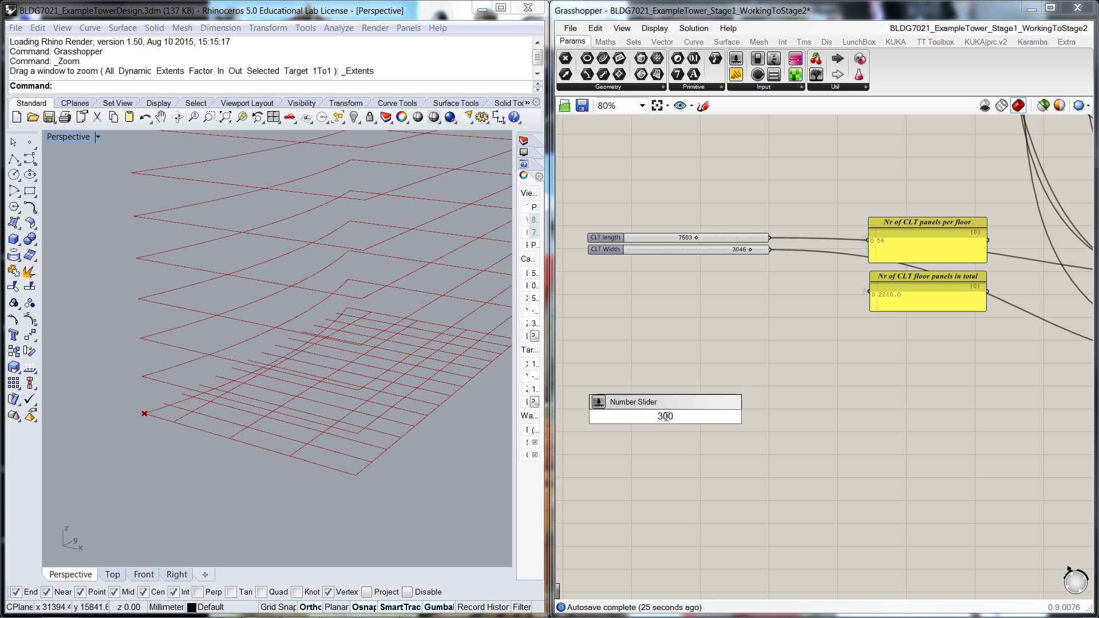
key(Return)
double_click(636, 414)
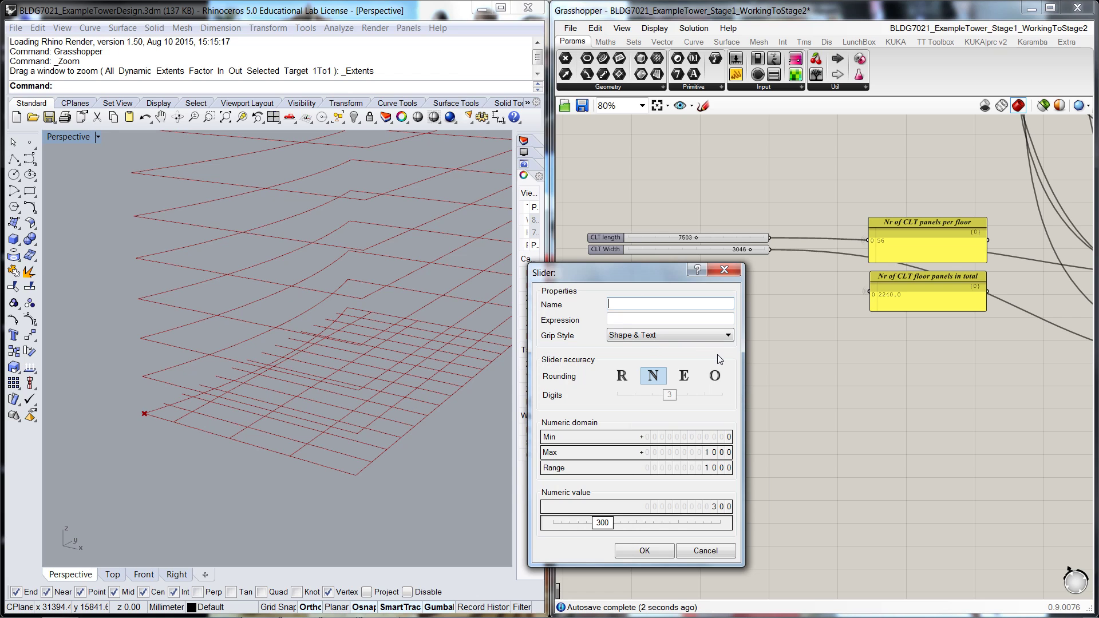
text(Diameter of i)
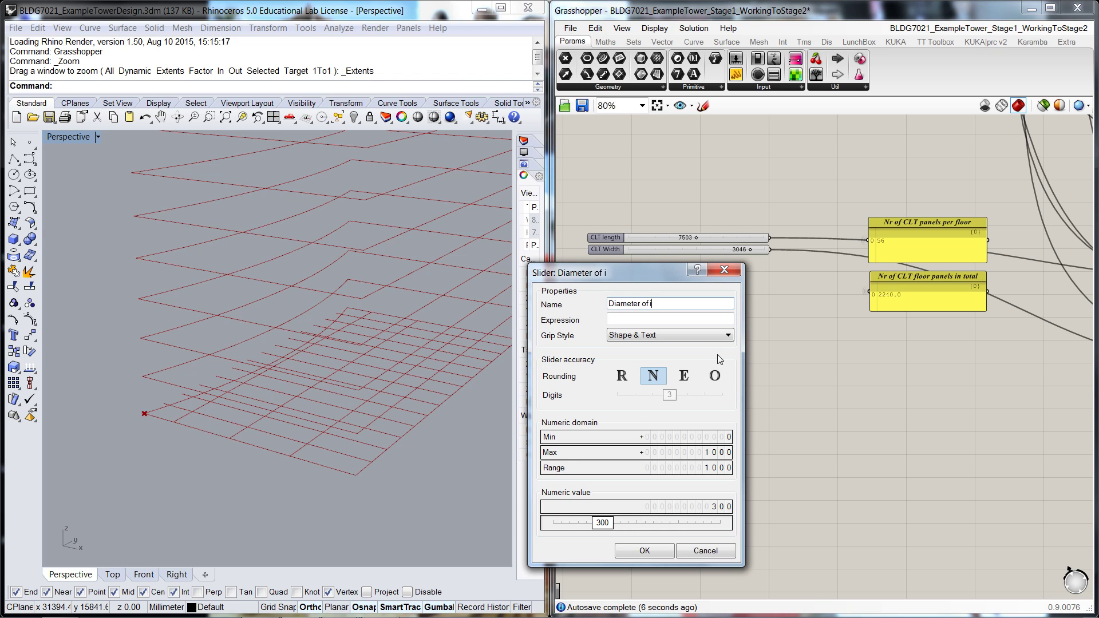
text(nternal column)
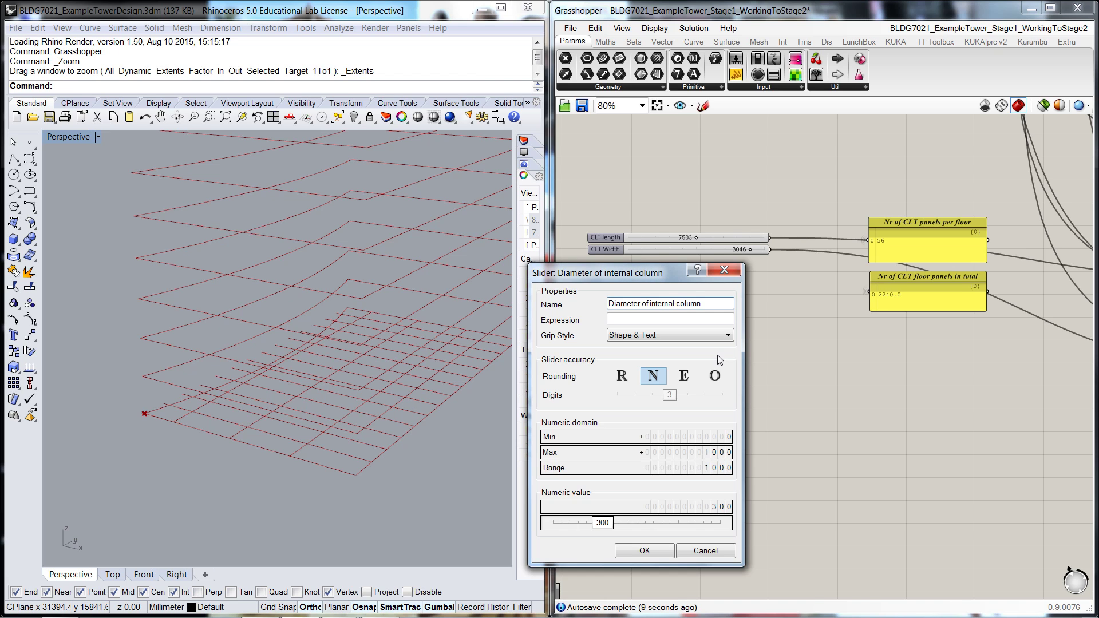
Step: Set the maximum of the internal column diameter slider to 750
double_click(693, 453)
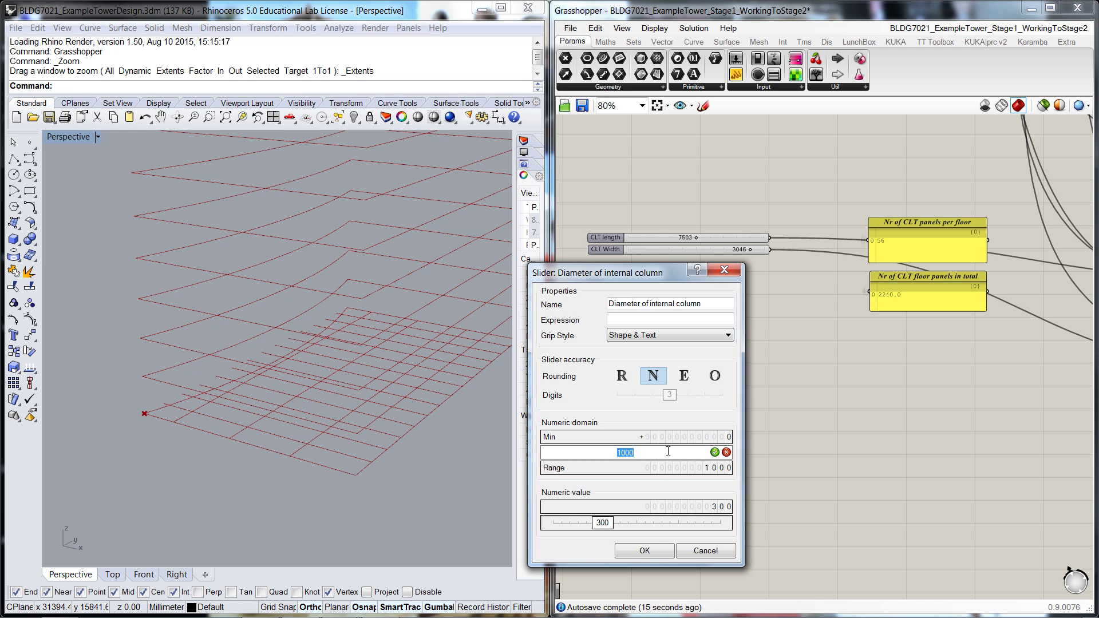
text(750)
click(714, 453)
click(650, 551)
Step: Set the column spacing slider to 5592 and the internal column diameter to 367, and lengthen the spacing slider
scroll(711, 386, up, 4)
drag(695, 407, 722, 403)
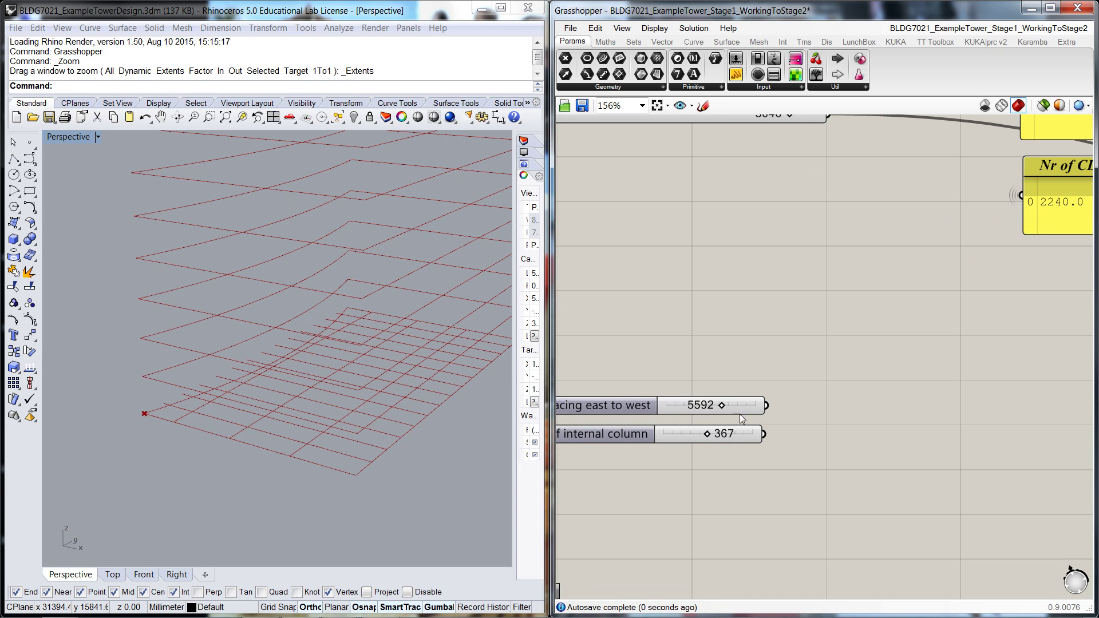
drag(760, 404, 821, 404)
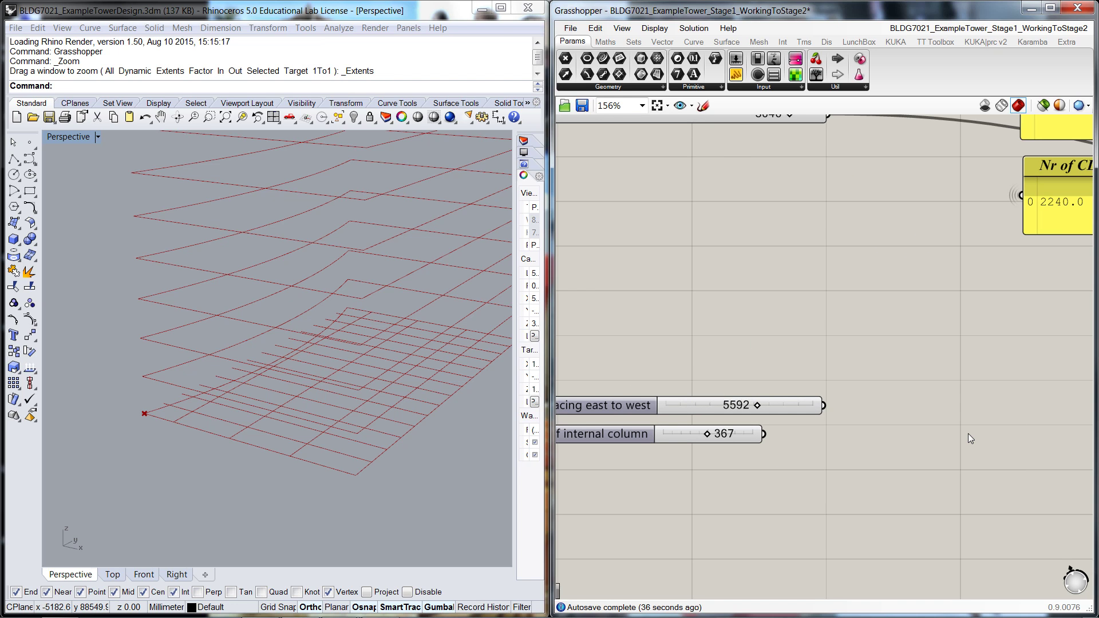
Step: Add a Division component below the ungrouped Division and Round components under the "CLT Panels north to south" group
scroll(967, 433, down, 4)
right_drag(1000, 434, 712, 362)
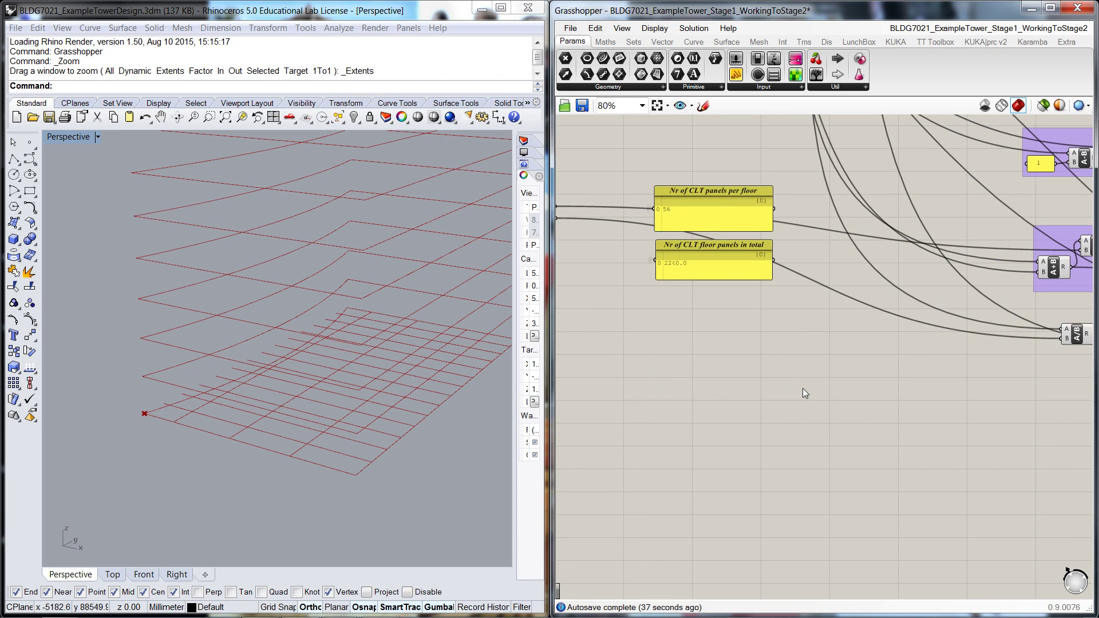
scroll(803, 388, down, 2)
right_drag(1021, 420, 914, 414)
scroll(930, 317, up, 3)
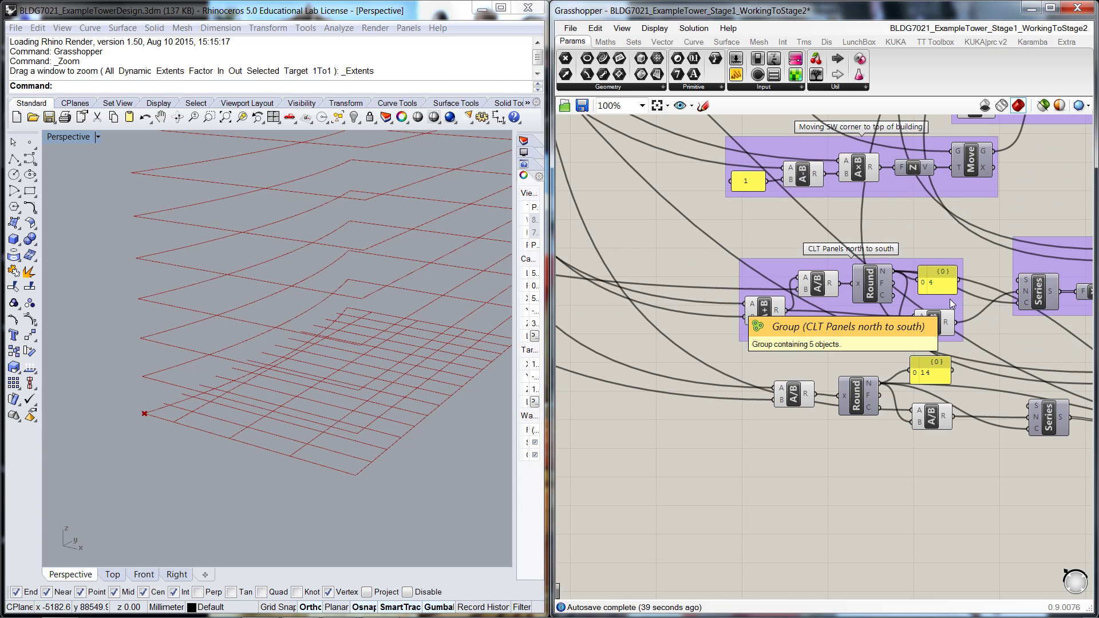
double_click(787, 518)
text(/)
key(Return)
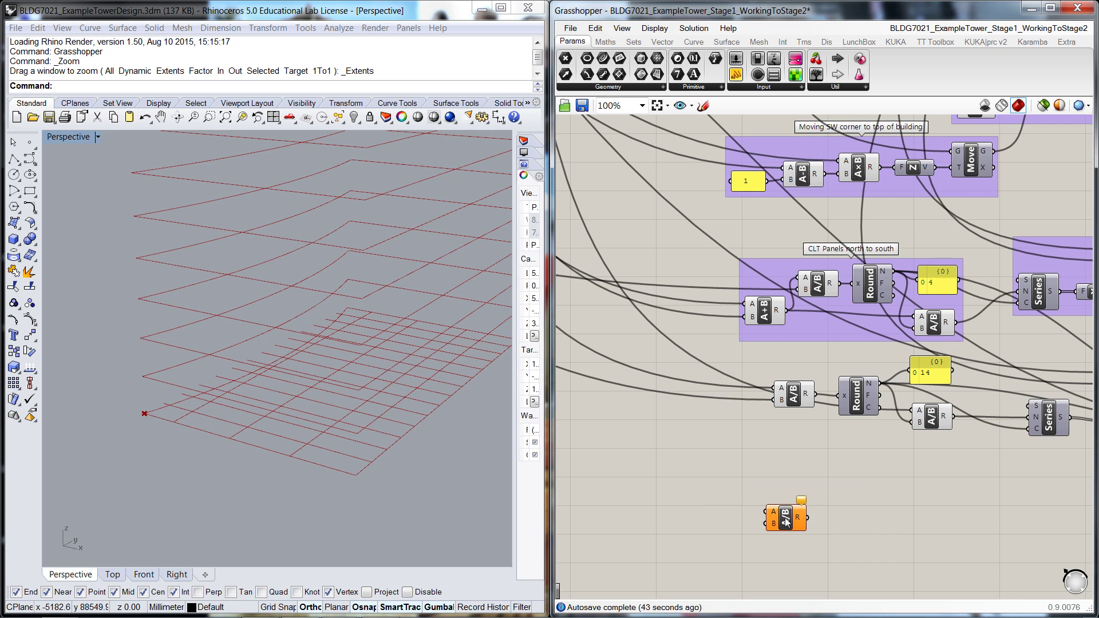
scroll(802, 490, down, 1)
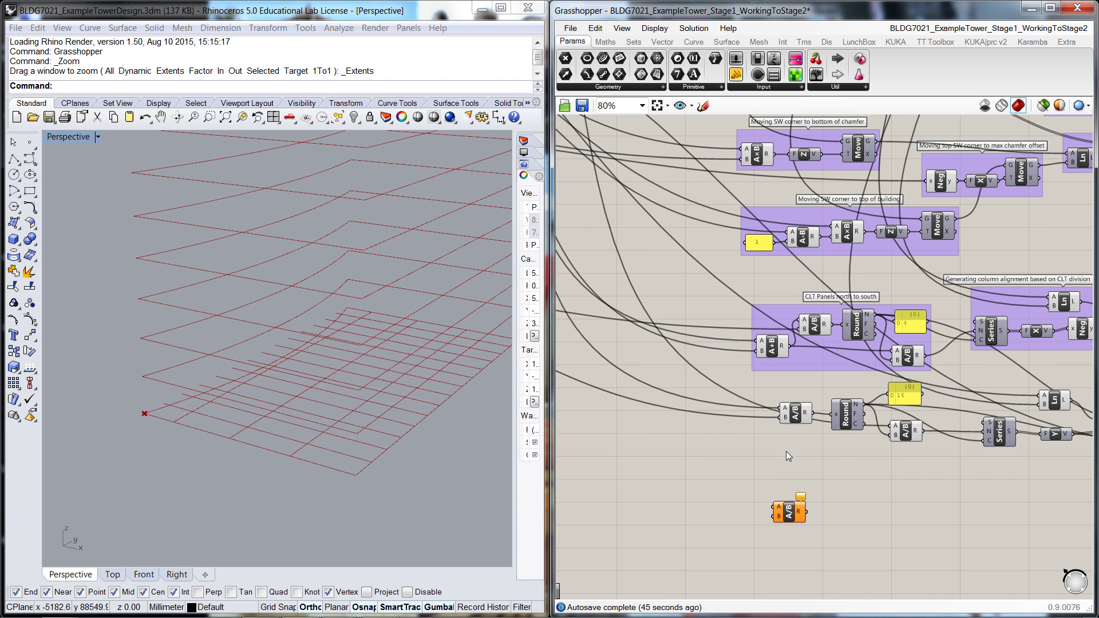
scroll(744, 516, down, 5)
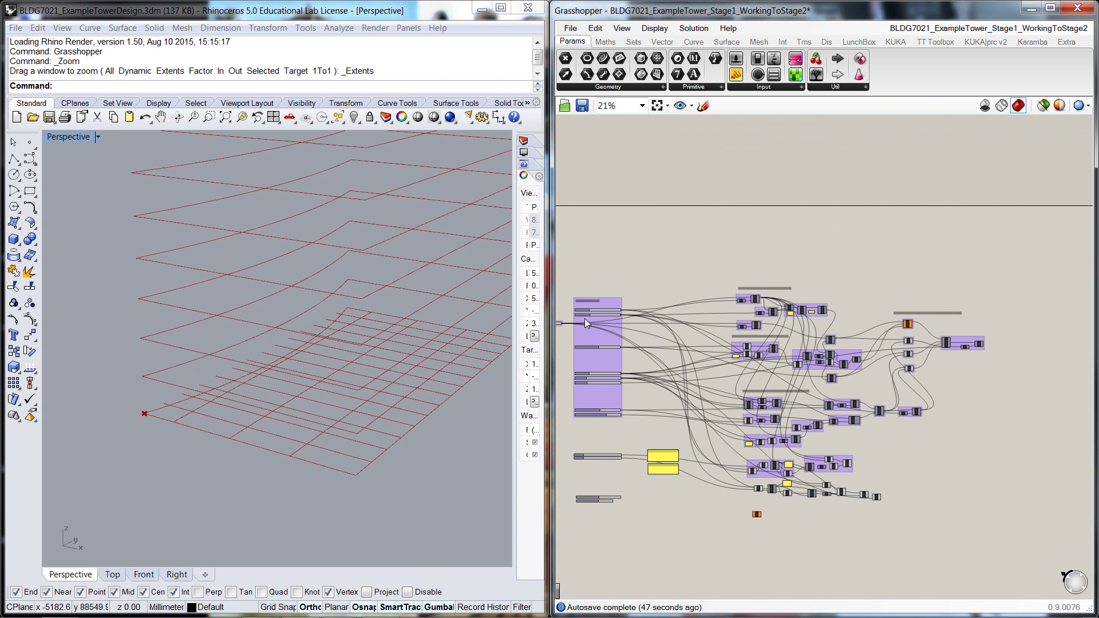
Step: Connect the building length slider to the new Division's A input and the east-to-west column spacing slider to its B input
scroll(584, 319, up, 5)
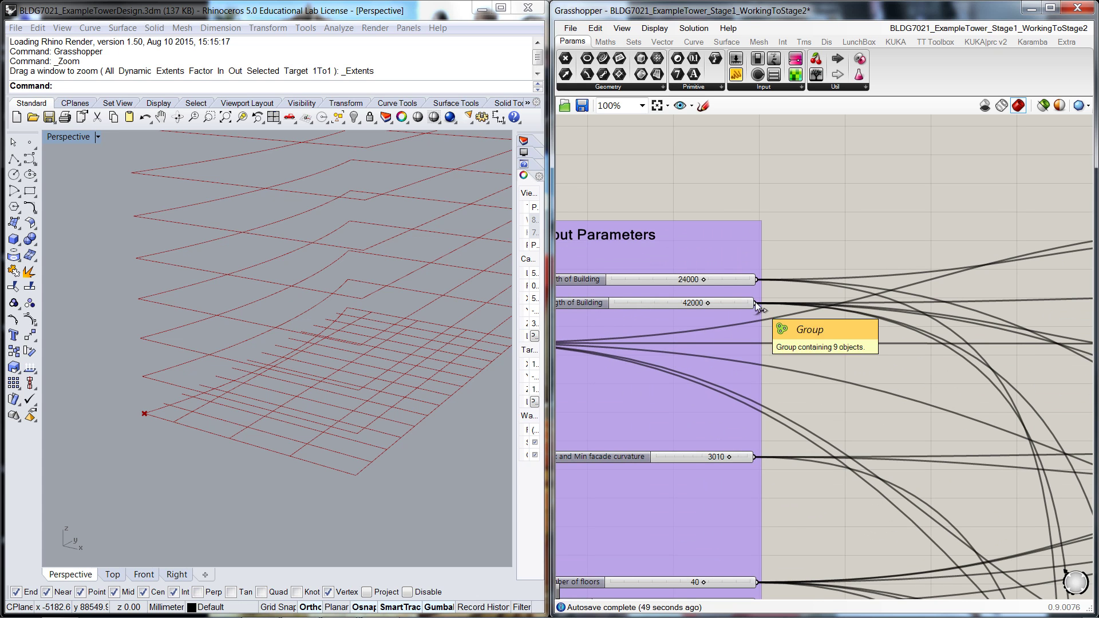
scroll(754, 301, down, 4)
drag(910, 612, 1038, 556)
scroll(986, 553, up, 3)
scroll(986, 554, up, 1)
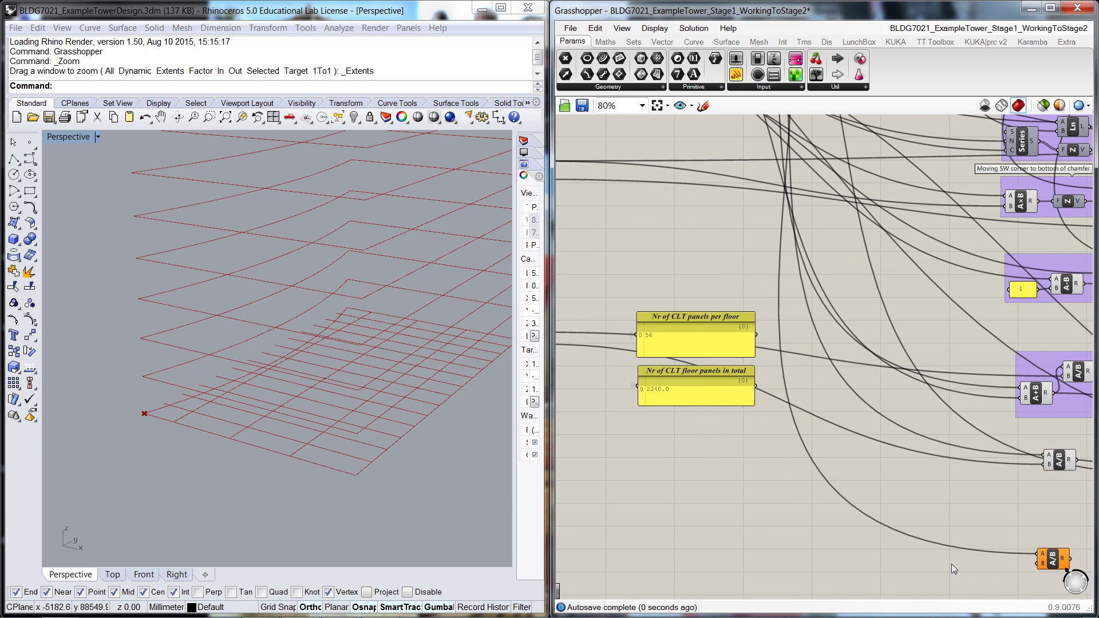
scroll(886, 558, down, 1)
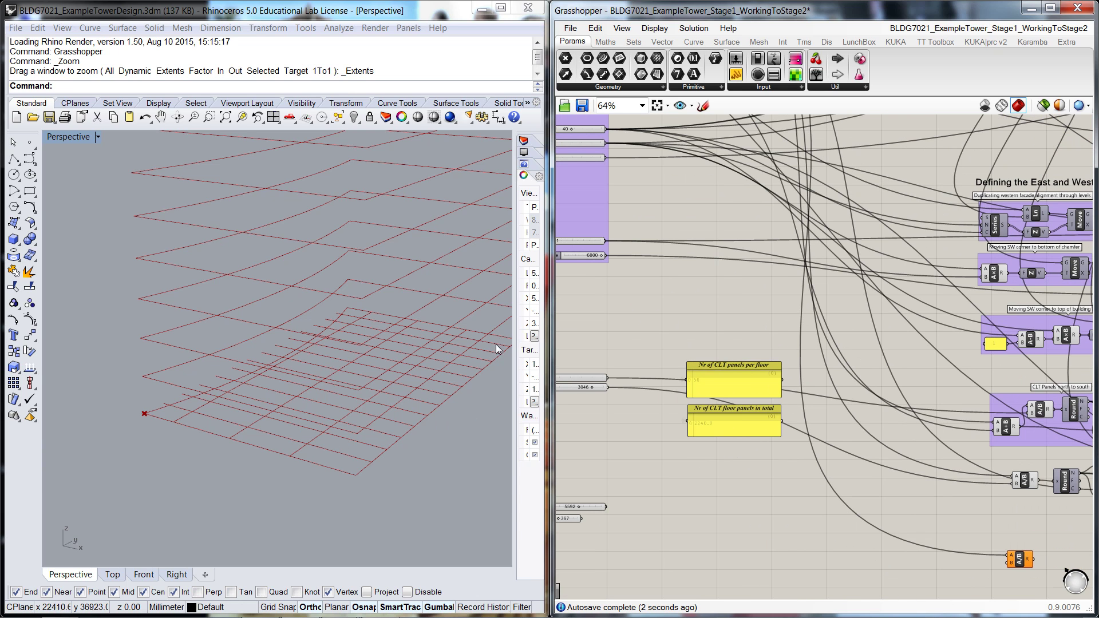
right_drag(700, 461, 831, 415)
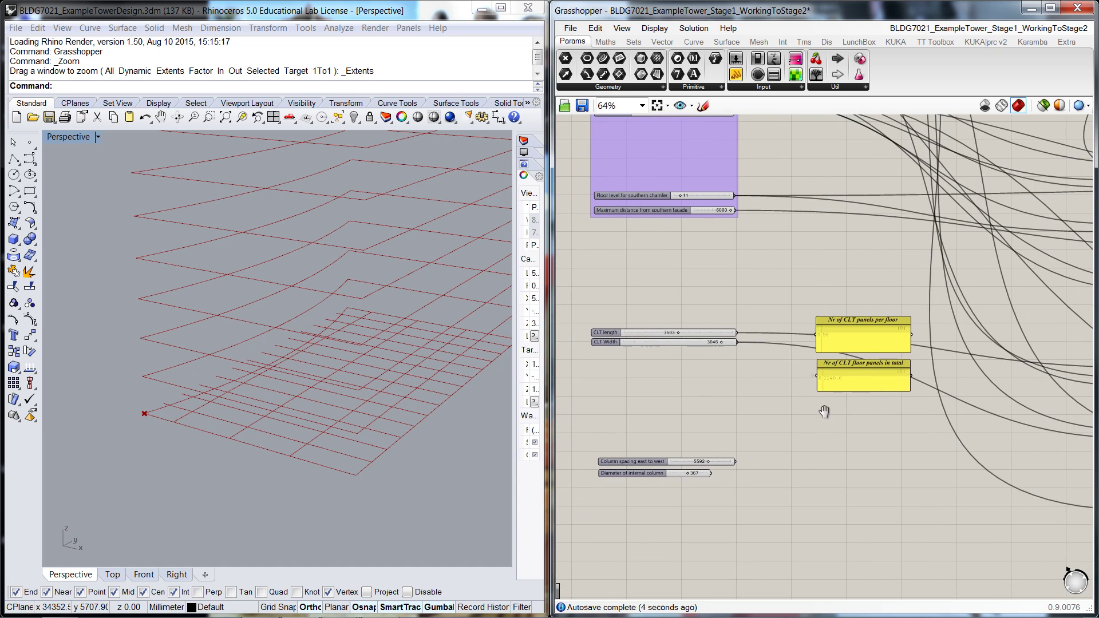
scroll(746, 476, up, 1)
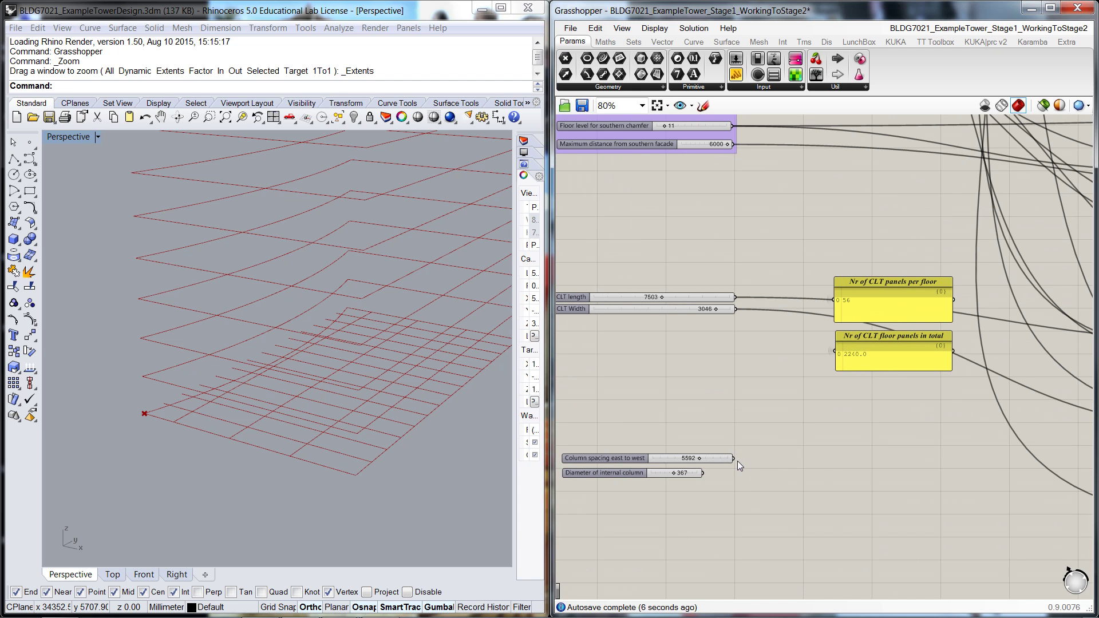
drag(734, 459, 1020, 520)
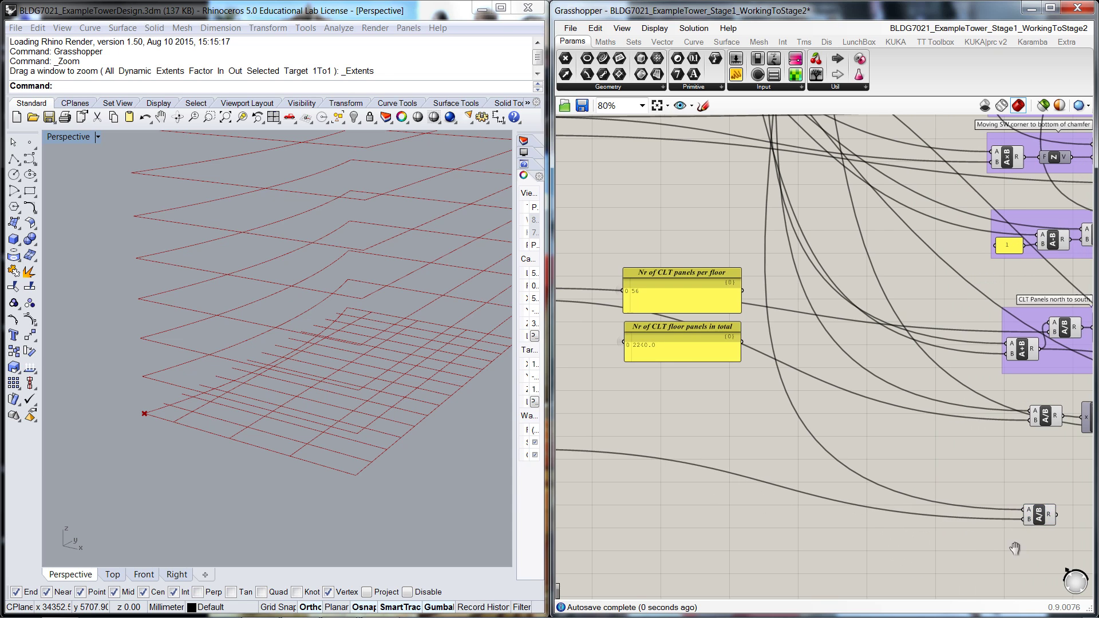
Step: Add a Round component beside the new Division and feed the division result into it
right_drag(886, 530, 737, 511)
double_click(817, 483)
text(ro)
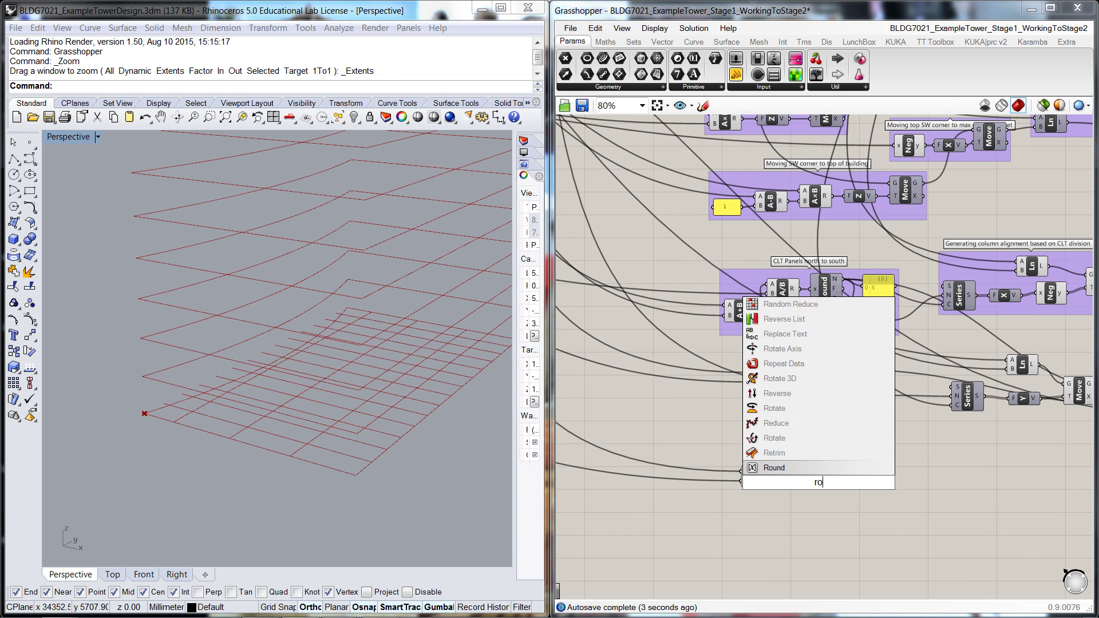
text(un)
click(787, 467)
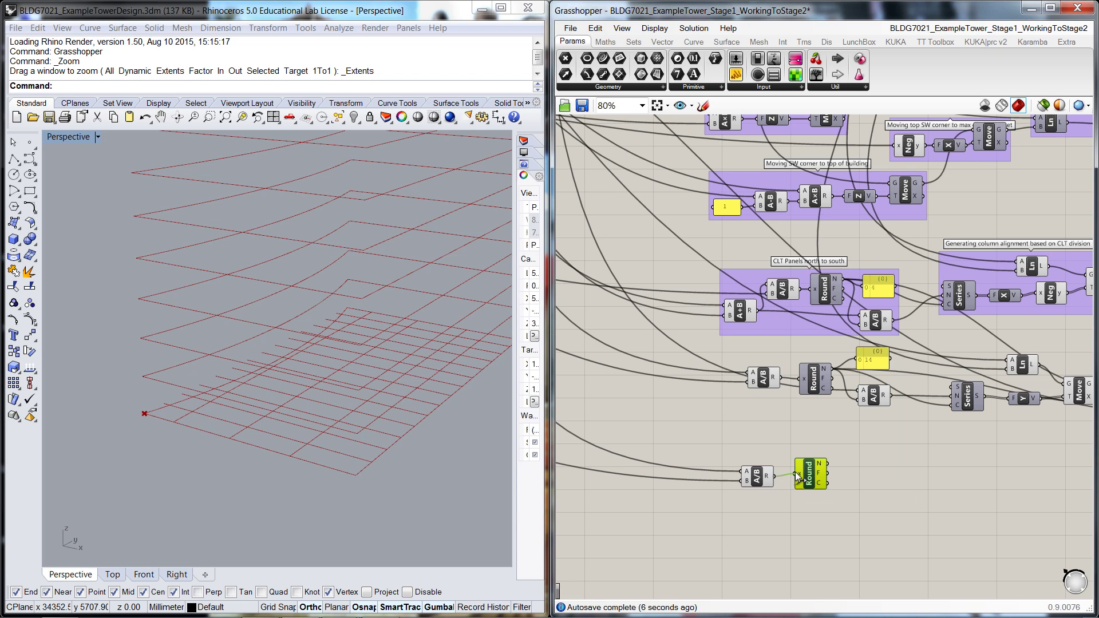
drag(810, 472, 812, 477)
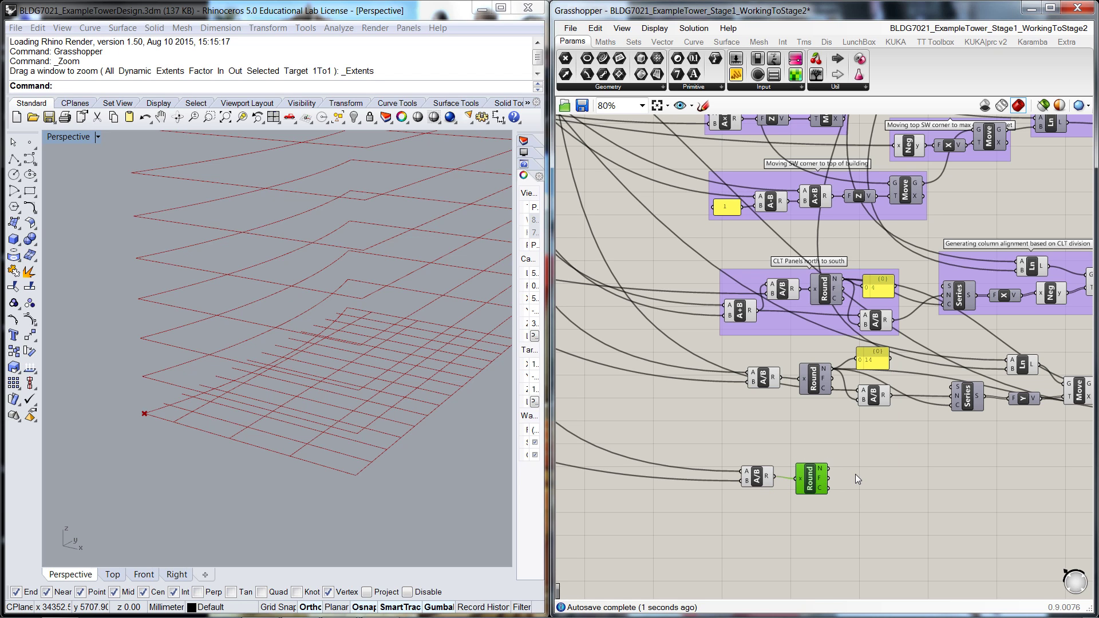
drag(815, 480, 812, 478)
Step: Add a Divide Curve component after the new Round and connect Round's nearest-integer output to its N input
double_click(877, 500)
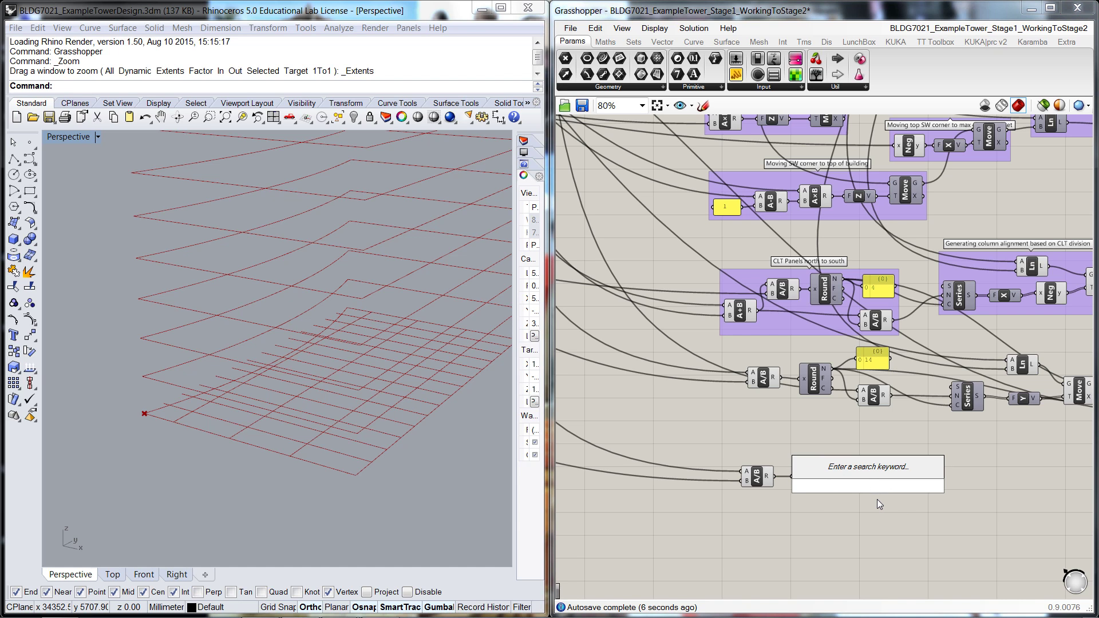
text(divi)
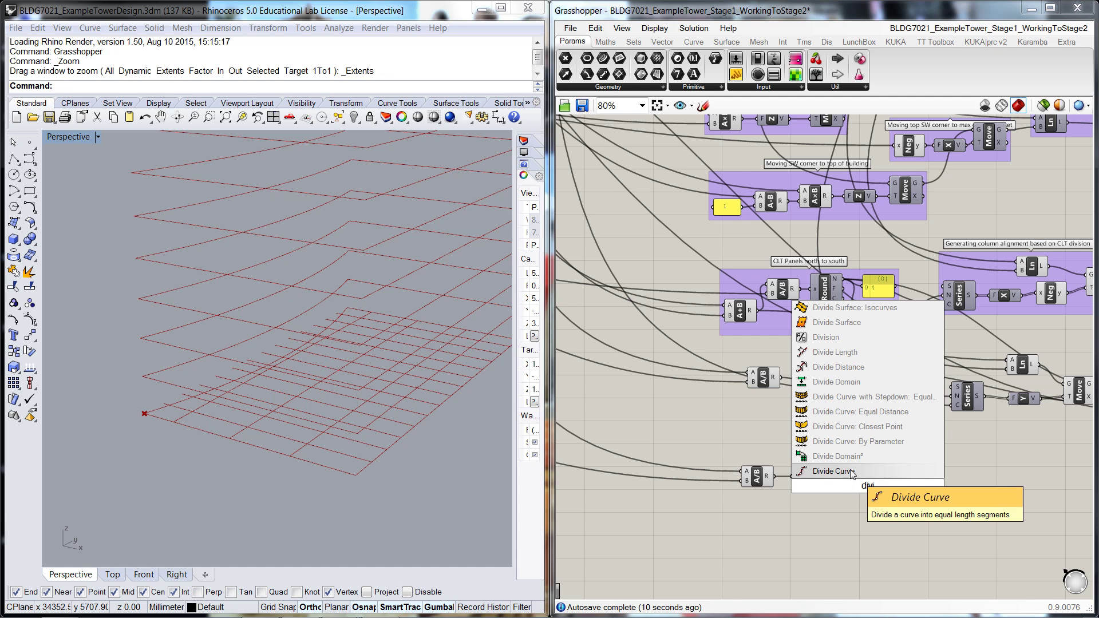
click(852, 471)
click(868, 491)
drag(868, 490, 869, 477)
click(832, 496)
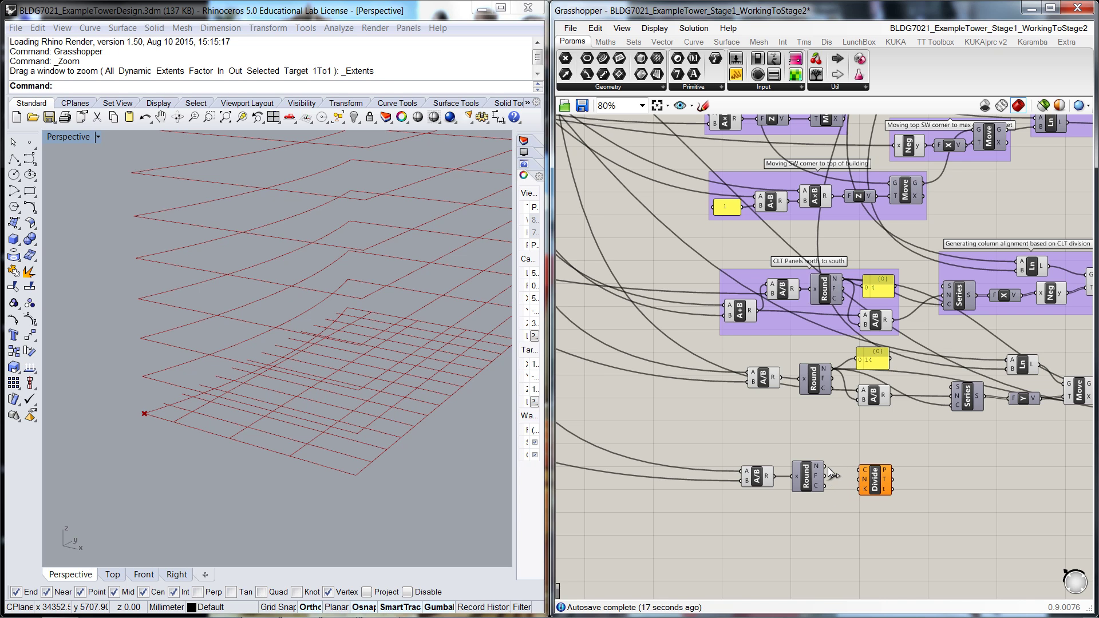
Step: Connect the Move geometry from the "Generating column alignment based on CLT division" group to Divide Curve's C input
scroll(856, 441, down, 2)
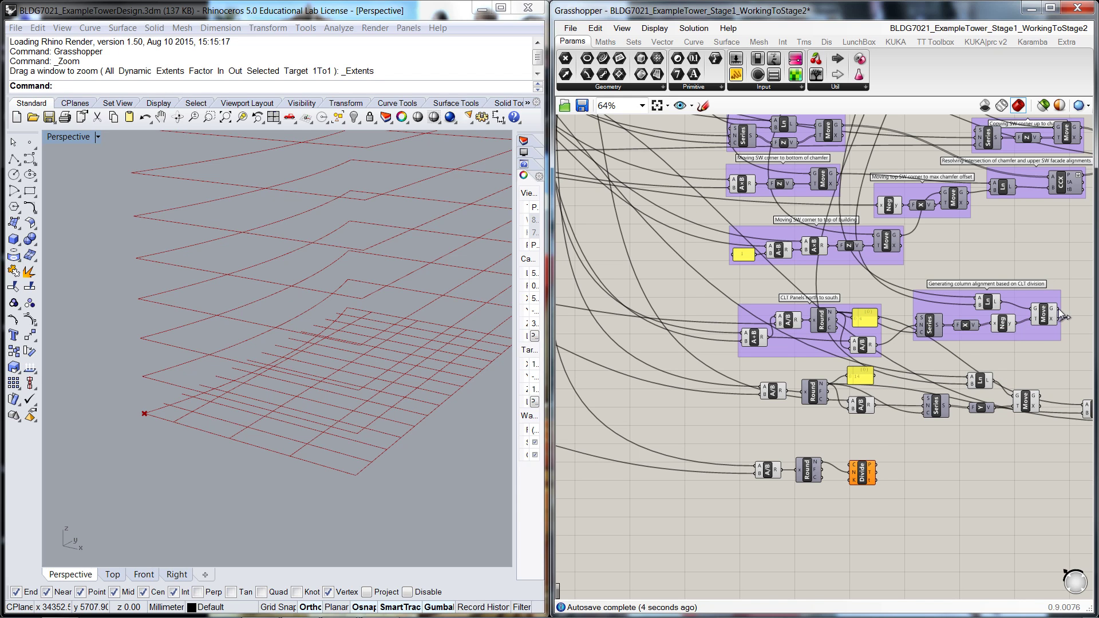
drag(1059, 308, 852, 466)
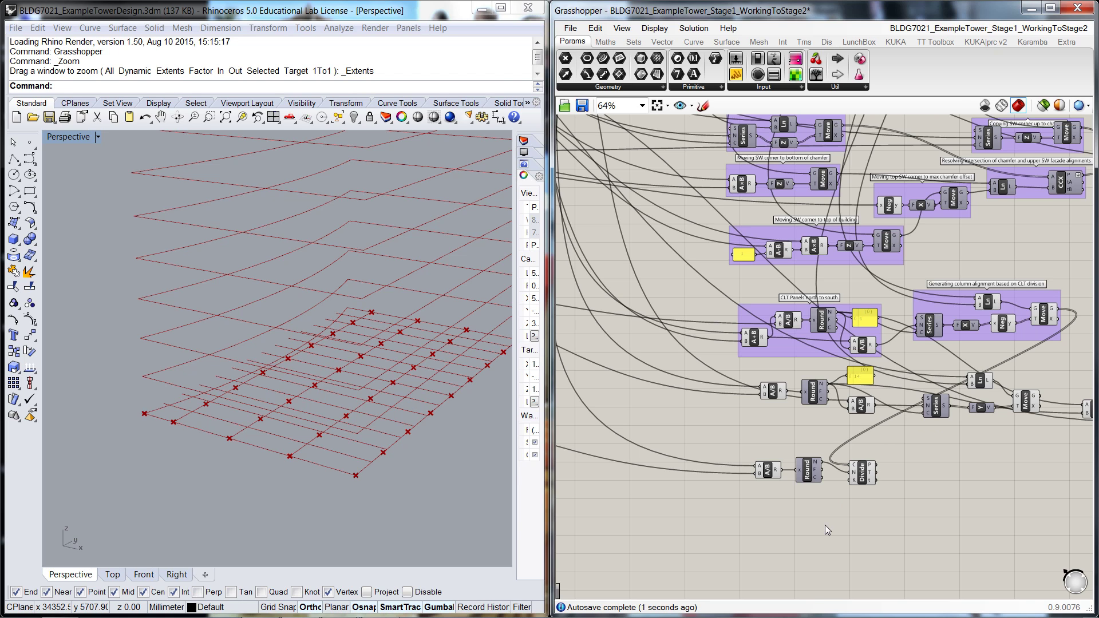
drag(865, 480, 859, 474)
click(857, 490)
click(850, 489)
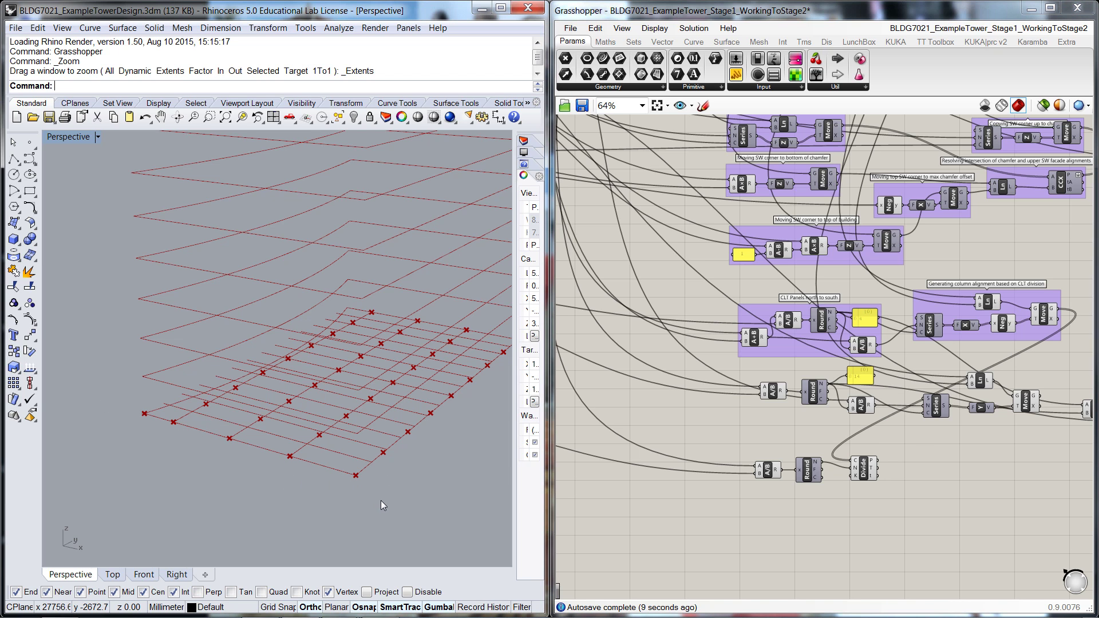
Step: Add a Cull Index component beside the "Generating column alignment based on CLT division" group
right_drag(380, 500, 314, 503)
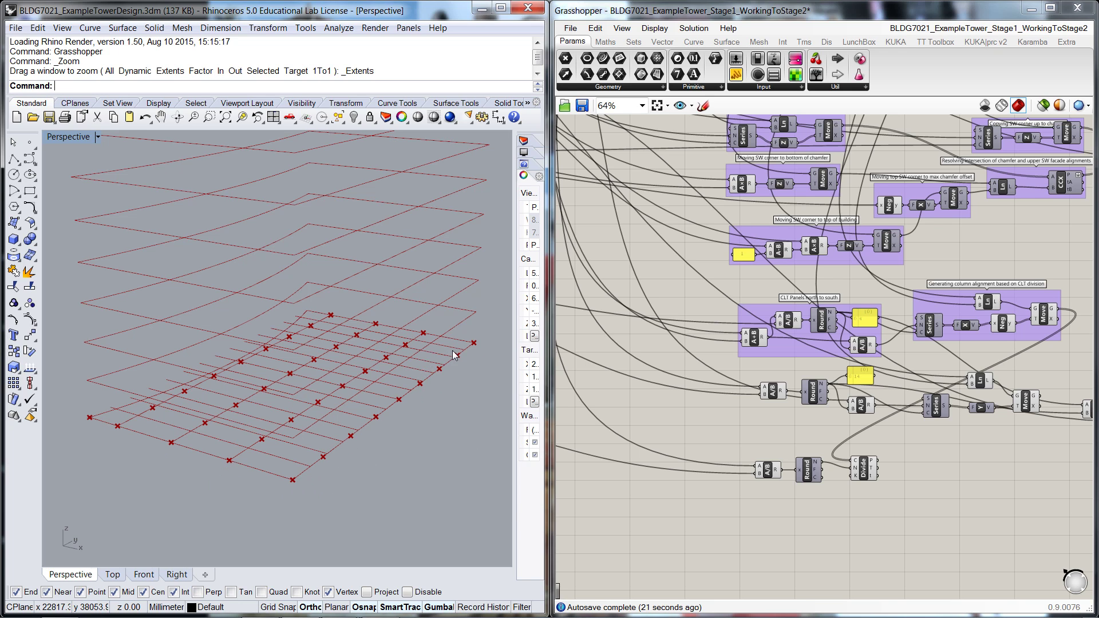
right_drag(942, 483, 769, 488)
double_click(925, 316)
click(975, 345)
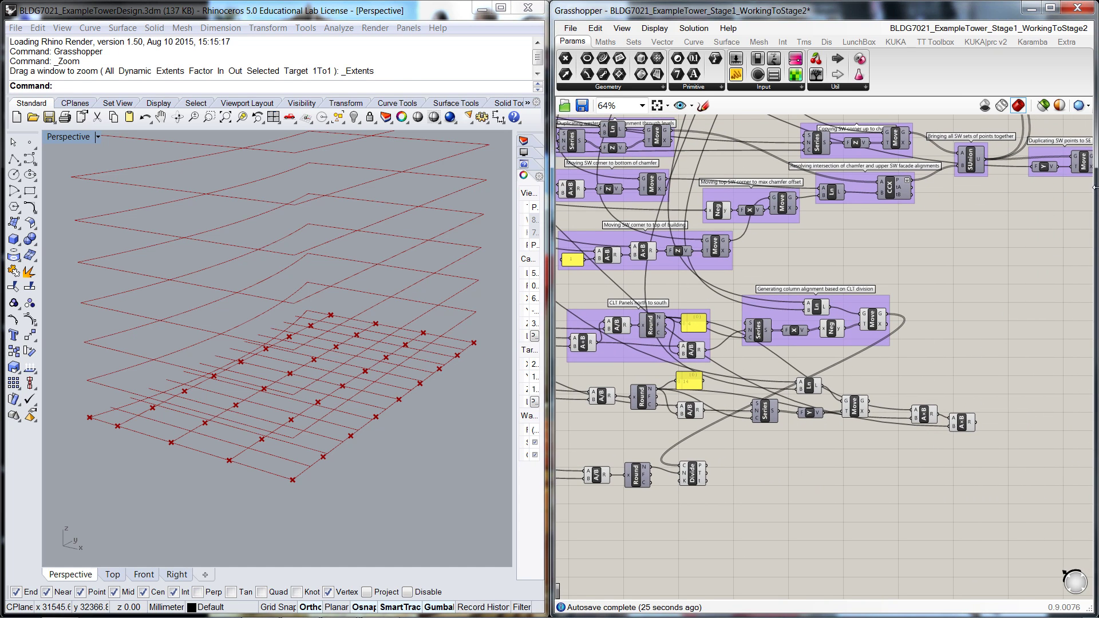
double_click(928, 325)
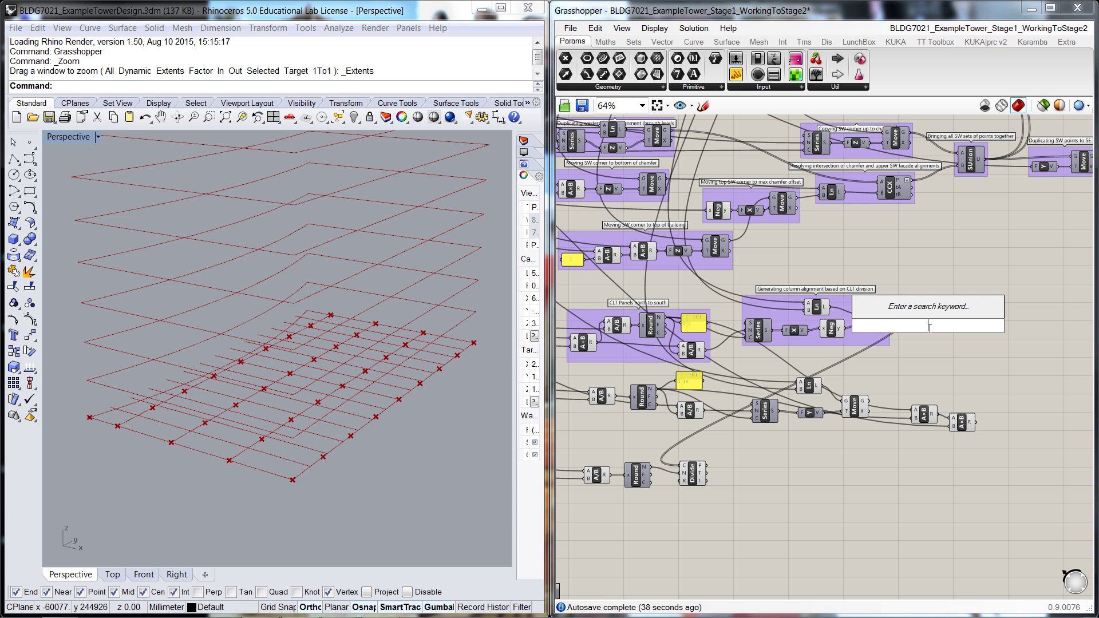
text(cull)
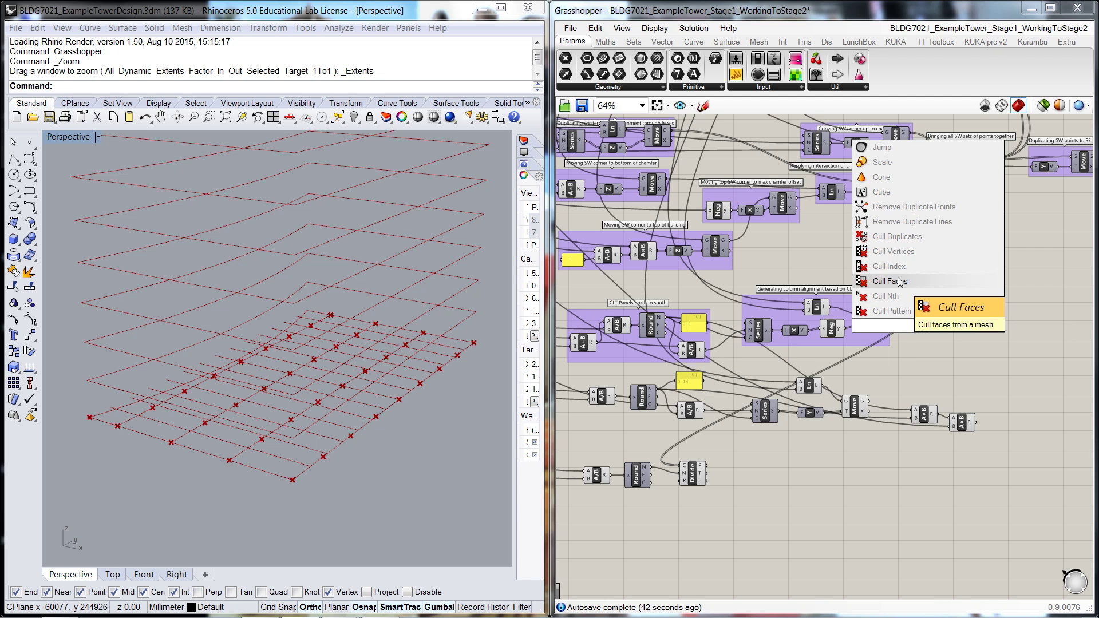
click(914, 312)
drag(923, 322, 928, 319)
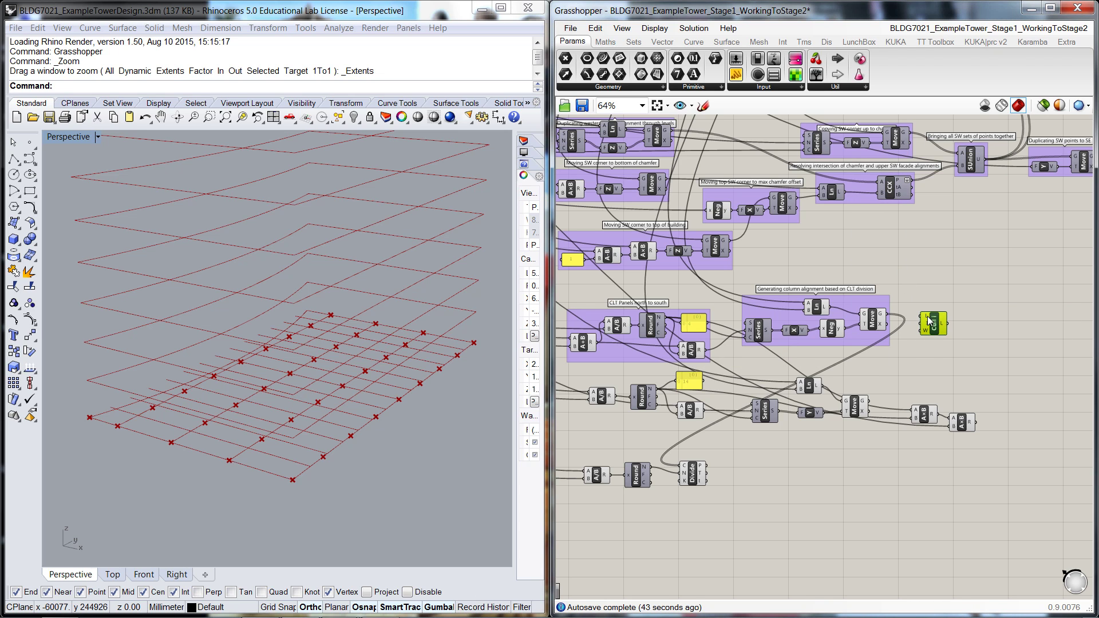
Step: Add a panel containing 0 below the Cull Index component
double_click(926, 352)
text(panel)
key(Return)
double_click(926, 352)
text(0)
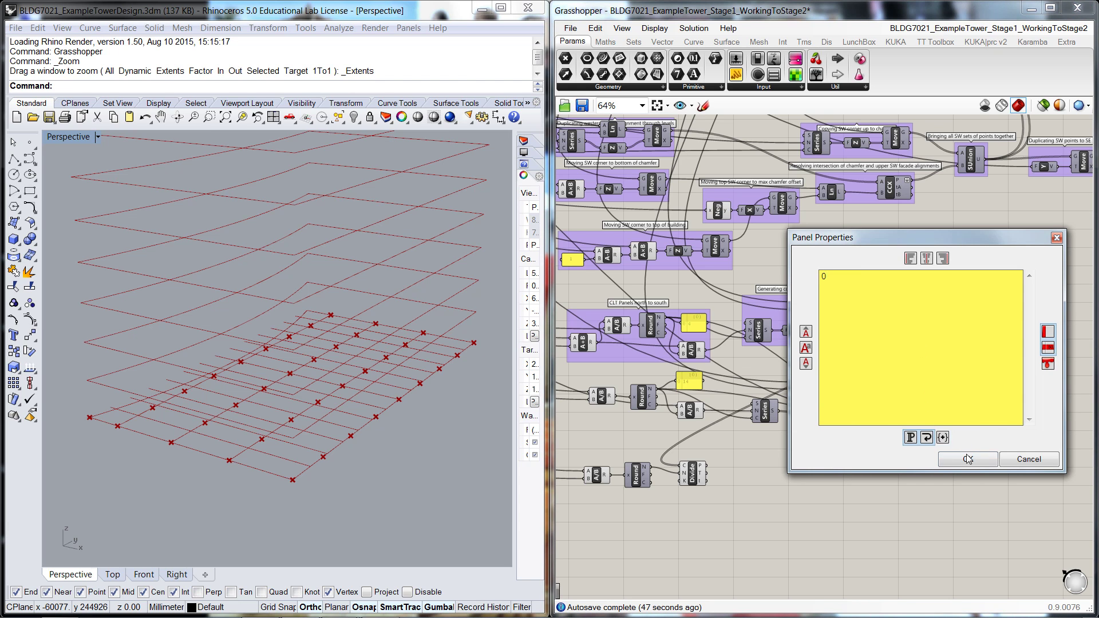
click(967, 460)
click(949, 325)
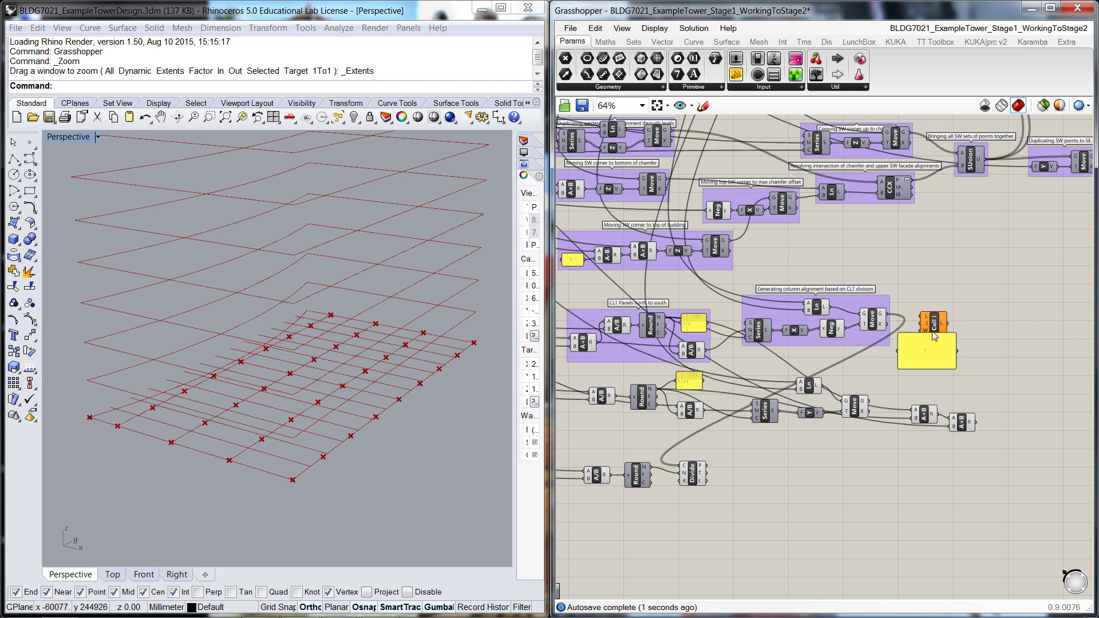
Step: Shrink the 0 panel and wire it to Cull Index's I input, with the alignment group's Move geometry feeding the L input
scroll(934, 340, up, 4)
drag(985, 421, 886, 349)
drag(822, 289, 900, 294)
drag(892, 357, 901, 312)
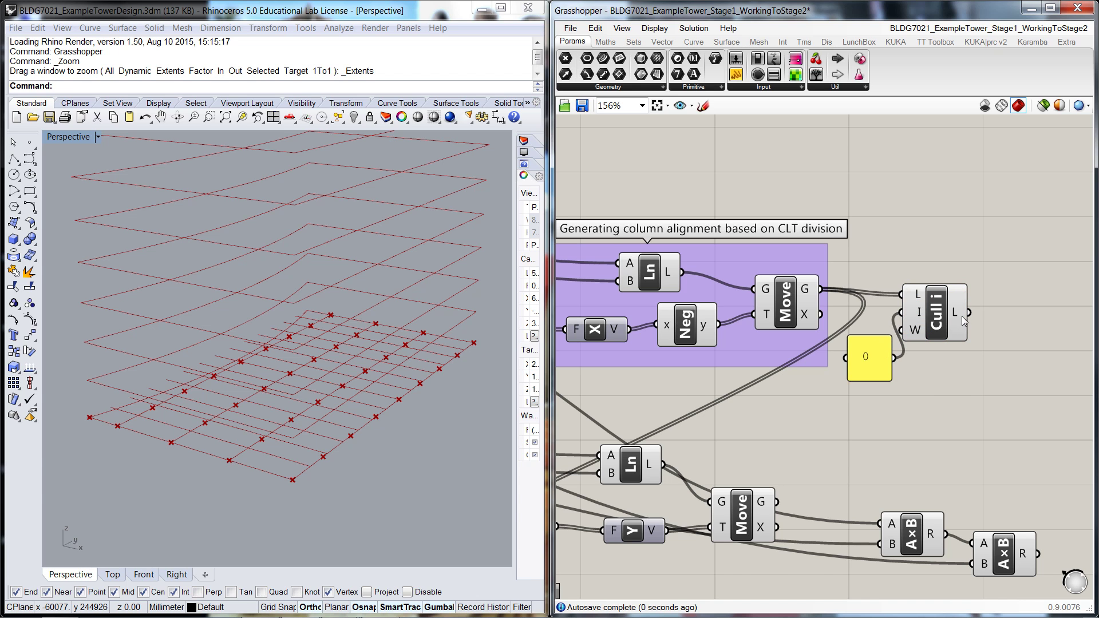
Step: Feed the Cull Index output into Divide Curve's C input in place of the unculled alignment lines
drag(968, 314, 1001, 520)
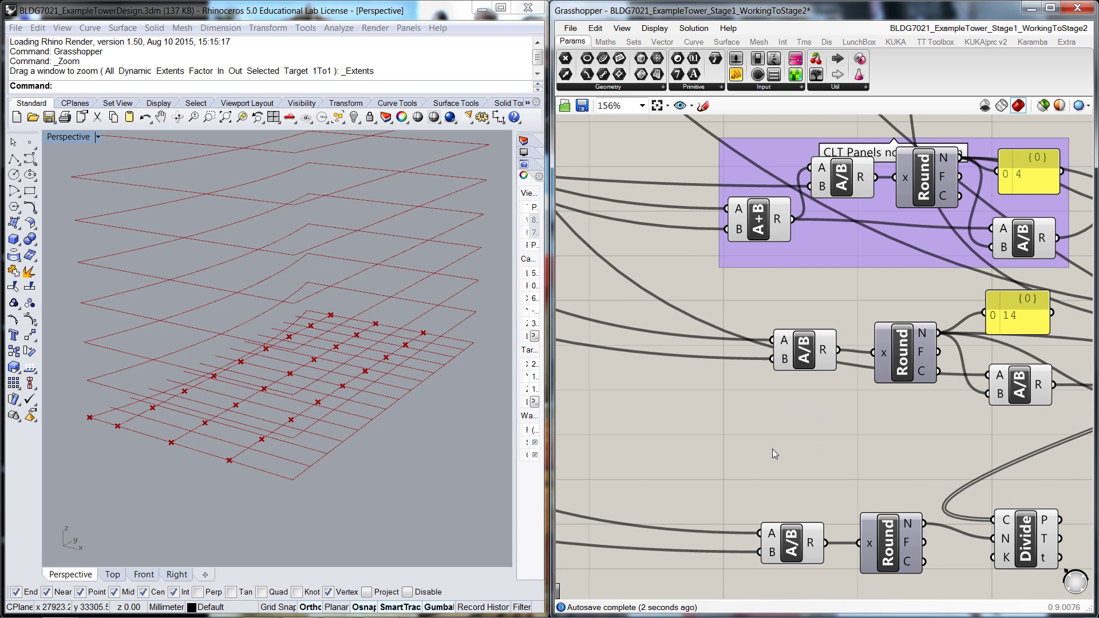
scroll(771, 448, down, 3)
right_drag(965, 515, 870, 466)
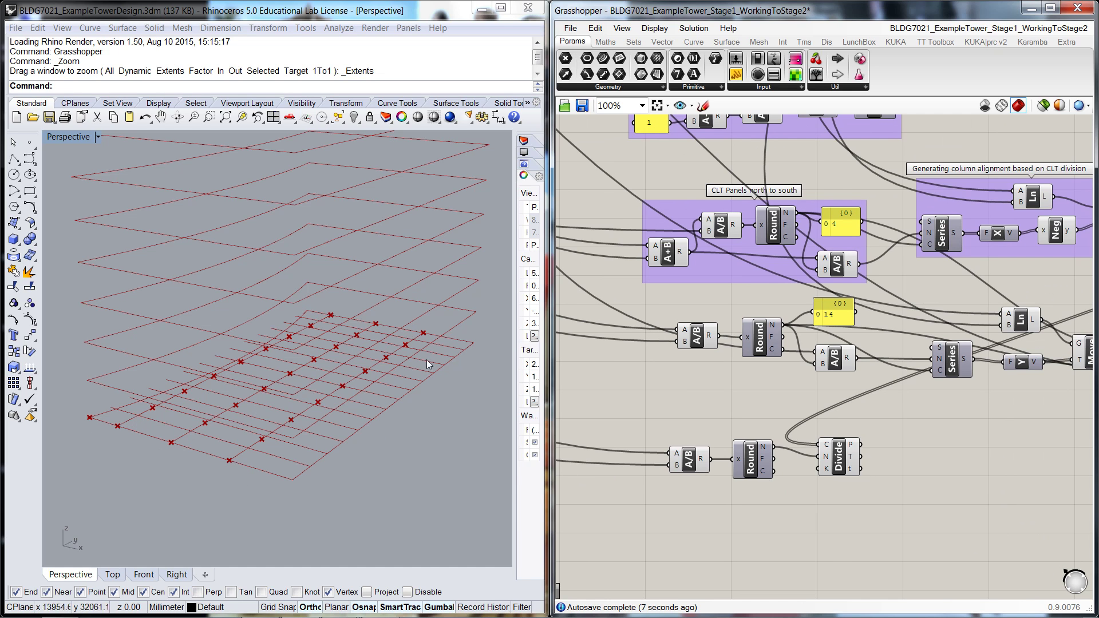
Step: Add a second Cull Index component beside Divide Curve
right_drag(967, 472, 897, 465)
double_click(904, 468)
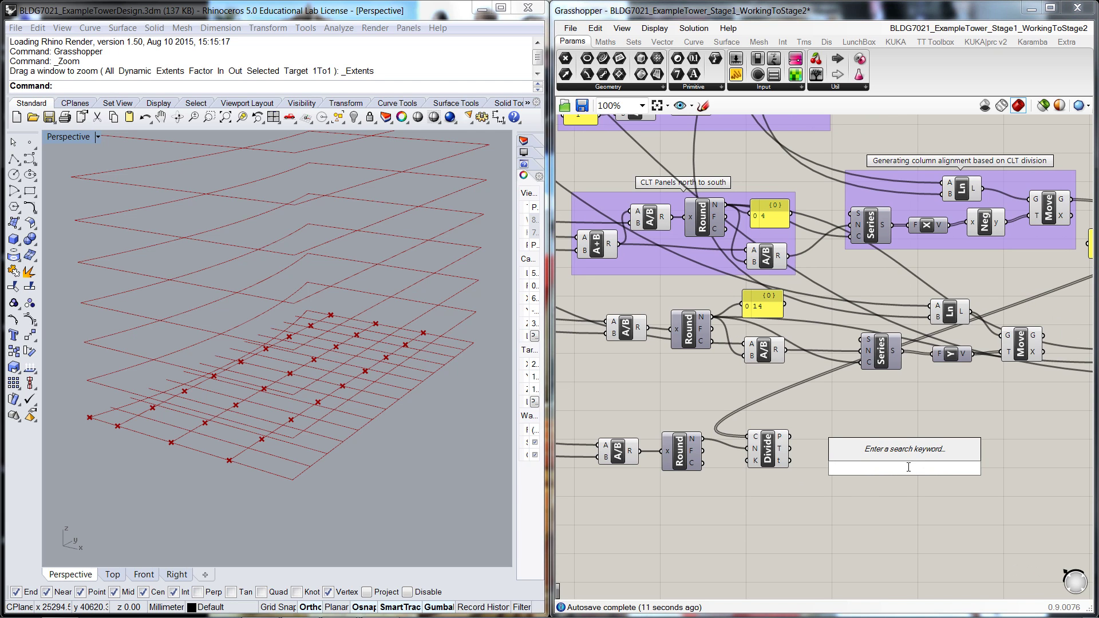
text(cull)
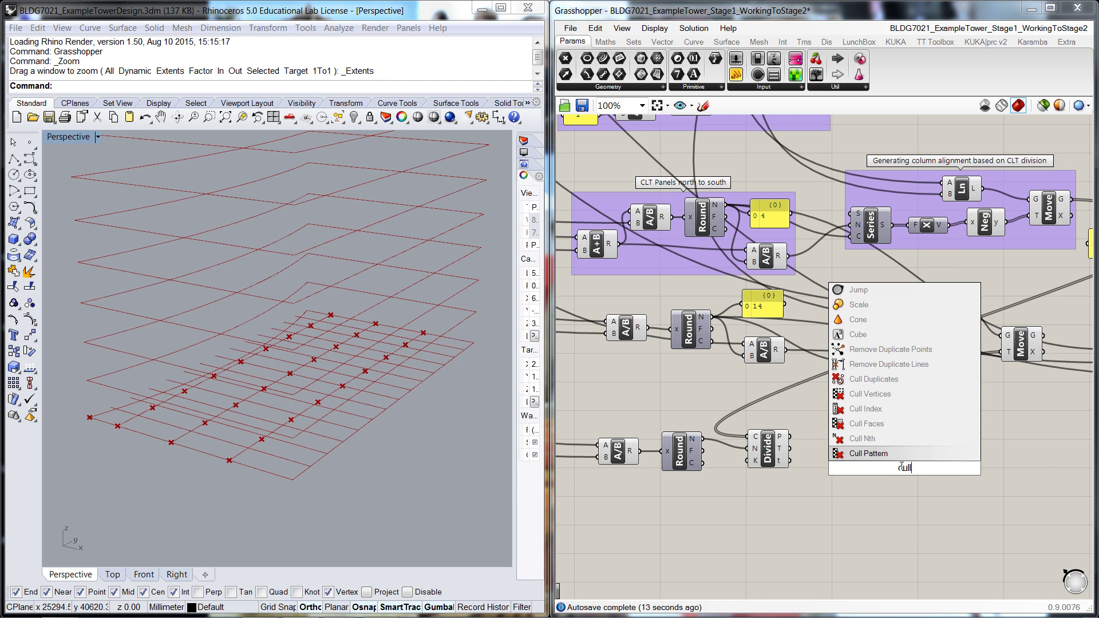
click(864, 409)
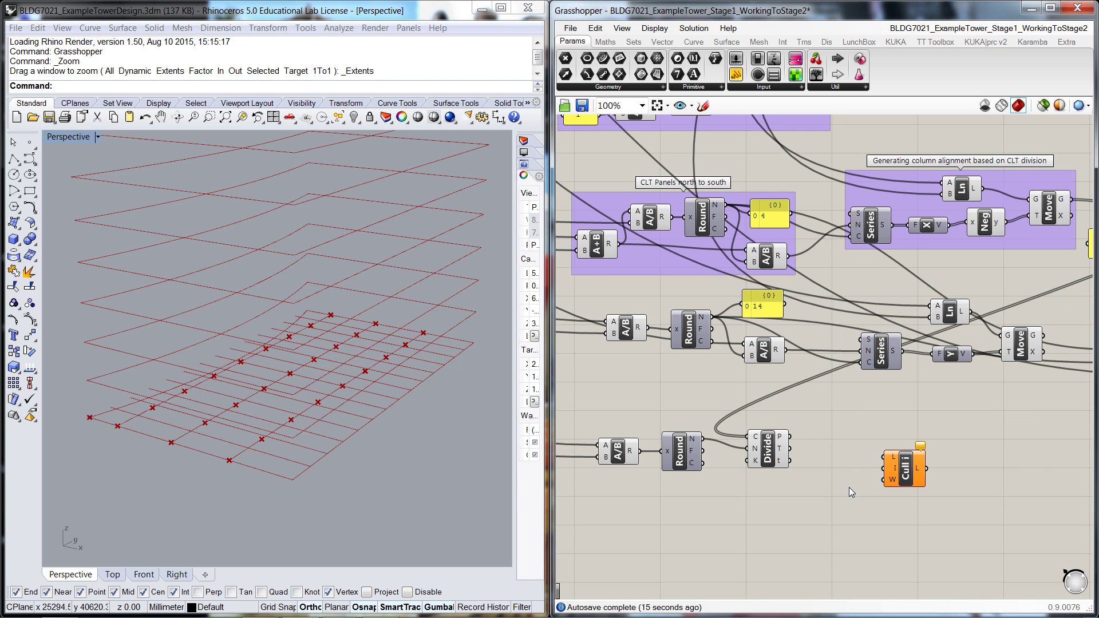
Step: Add a panel containing 0 between Divide Curve and the second Cull Index
double_click(854, 484)
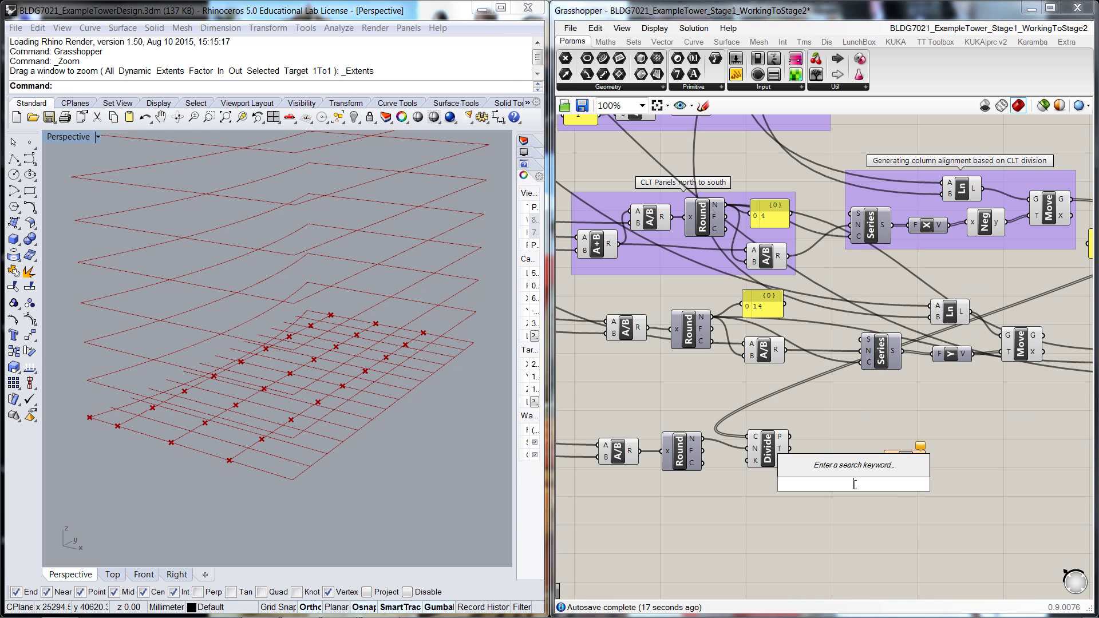
text(panel)
key(Return)
double_click(855, 488)
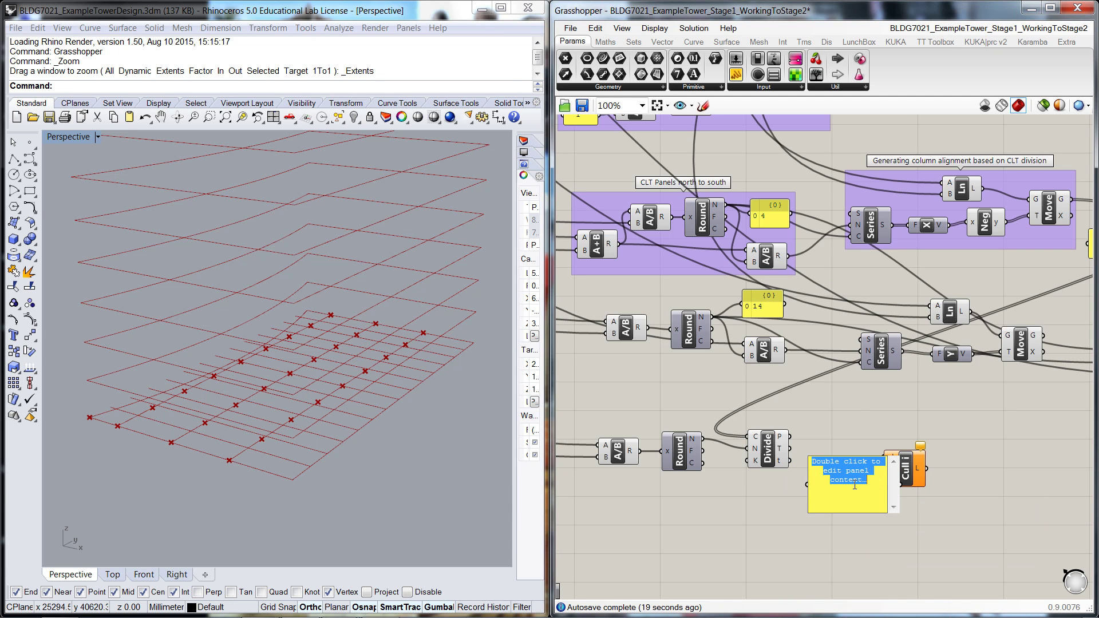
text(0)
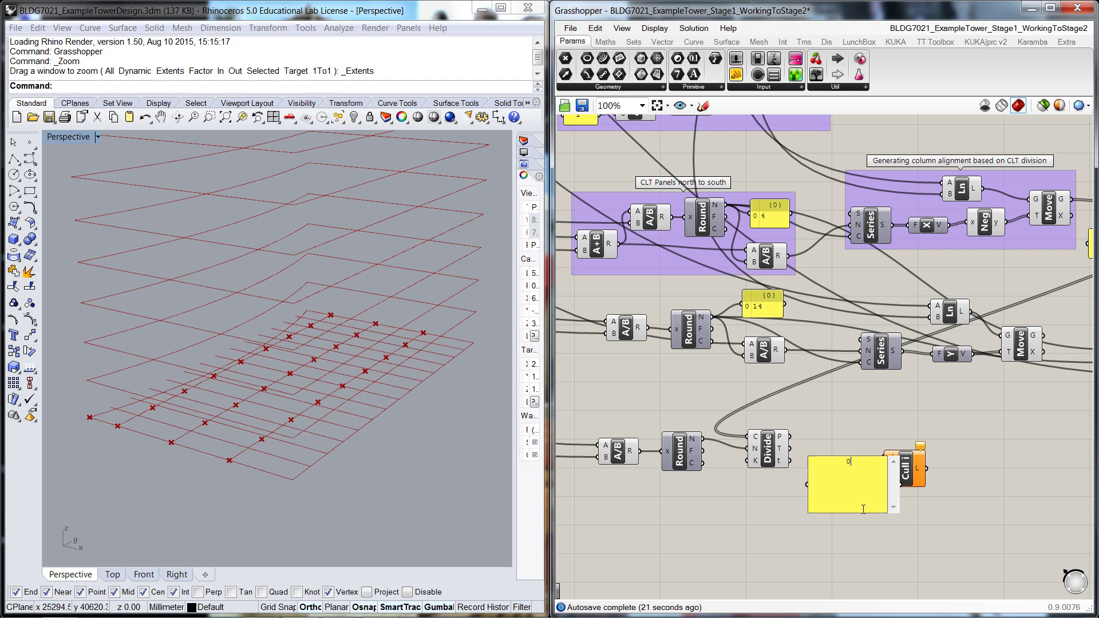
click(867, 467)
Step: Shrink the new 0 panel and wire it to the second Cull Index's I input, with Divide Curve's points feeding the L input
scroll(906, 524, up, 3)
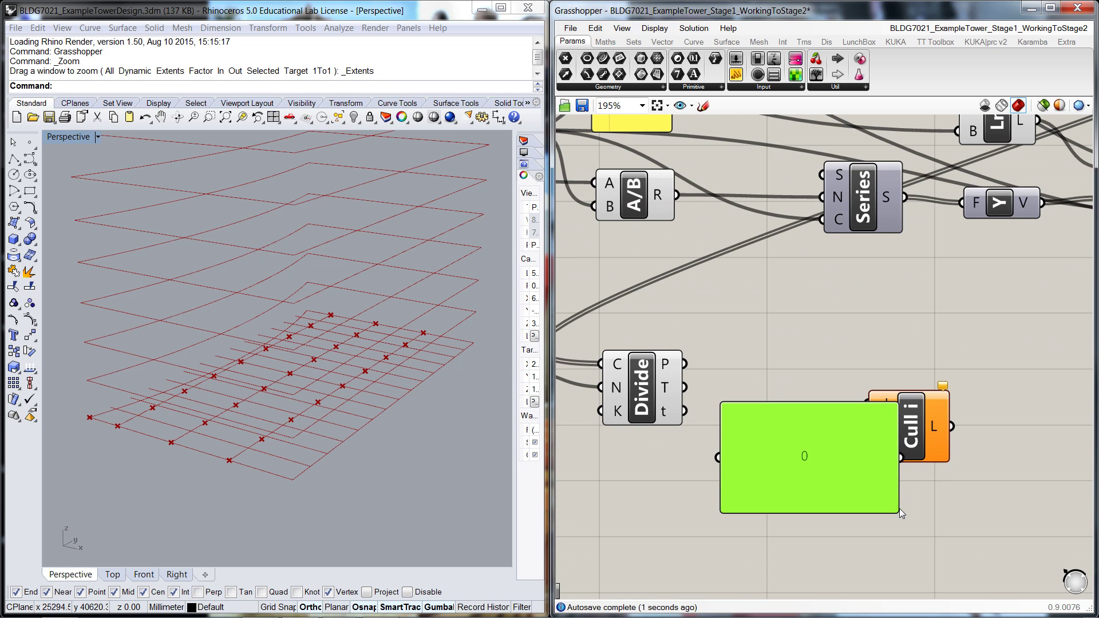
drag(897, 509, 783, 423)
drag(893, 428, 901, 392)
drag(787, 415, 872, 391)
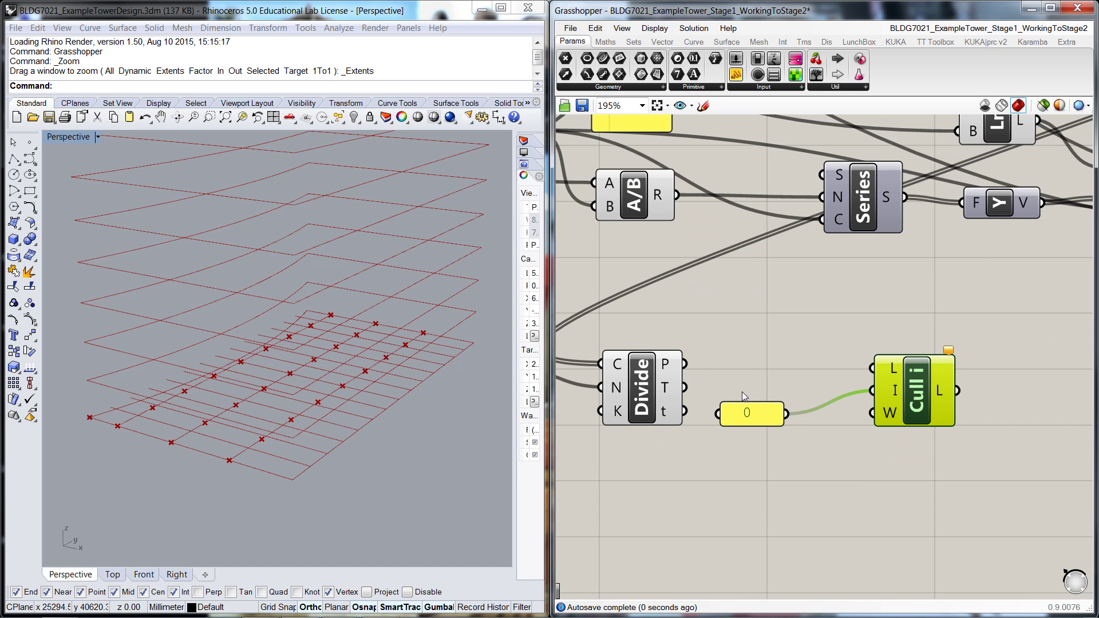
drag(686, 364, 873, 368)
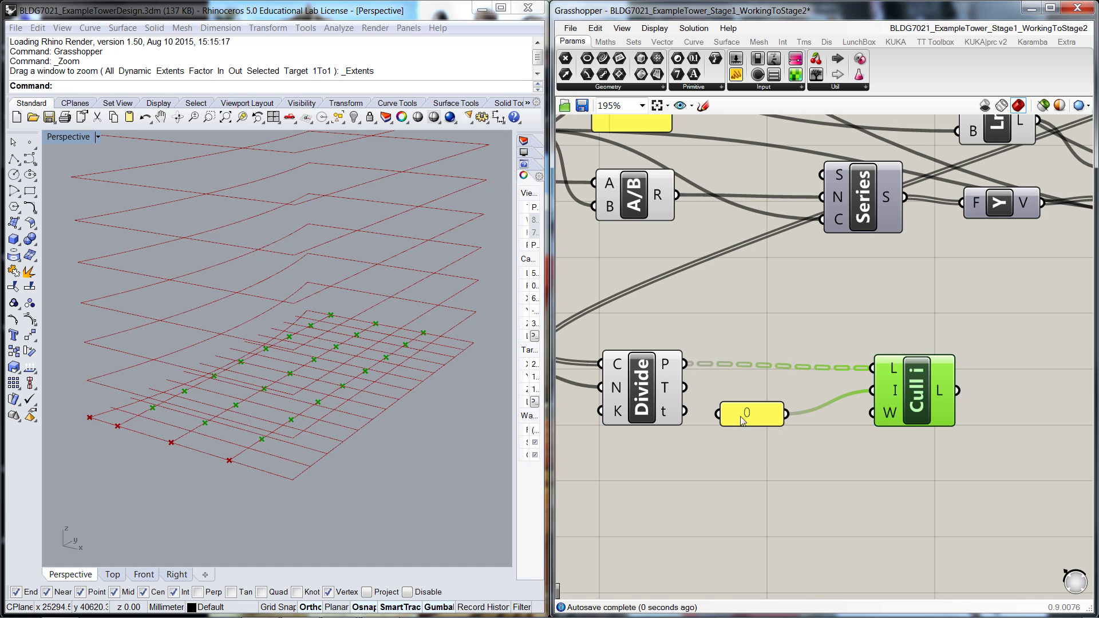
click(842, 458)
scroll(842, 458, down, 1)
right_drag(911, 506, 839, 498)
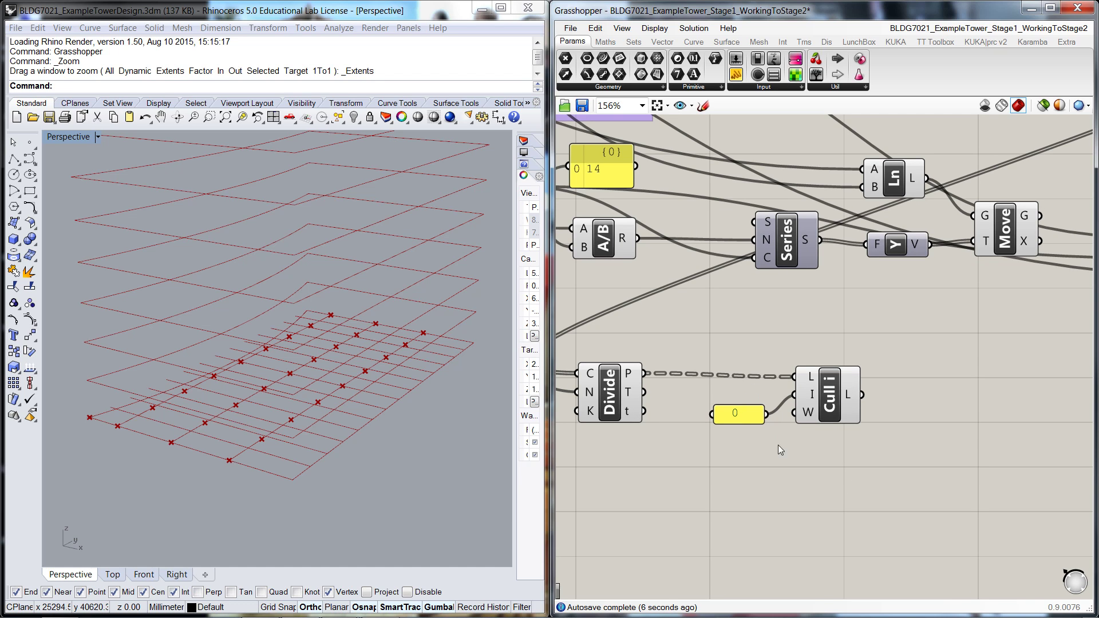
Step: Simplify Divide Curve's P output and turn off the component's preview
right_click(637, 376)
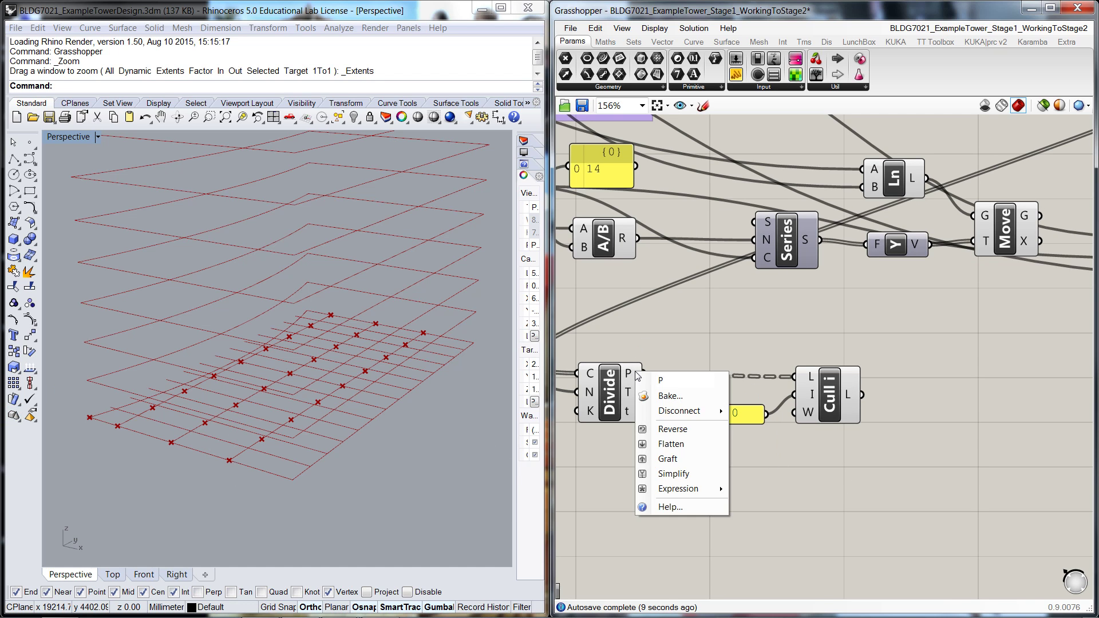
click(684, 475)
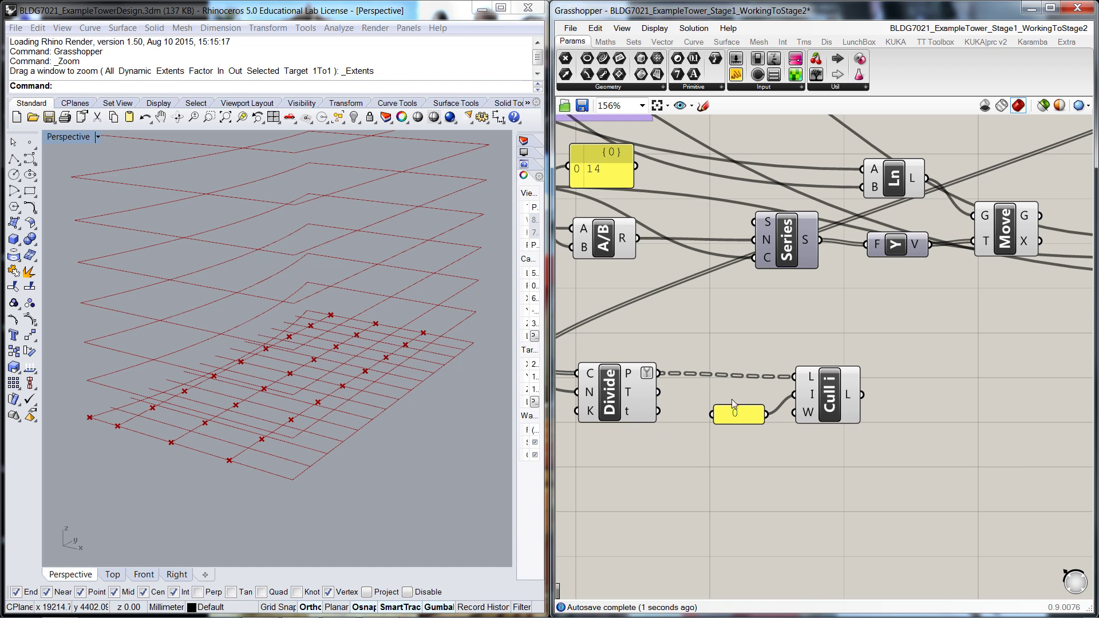
right_click(617, 394)
click(640, 420)
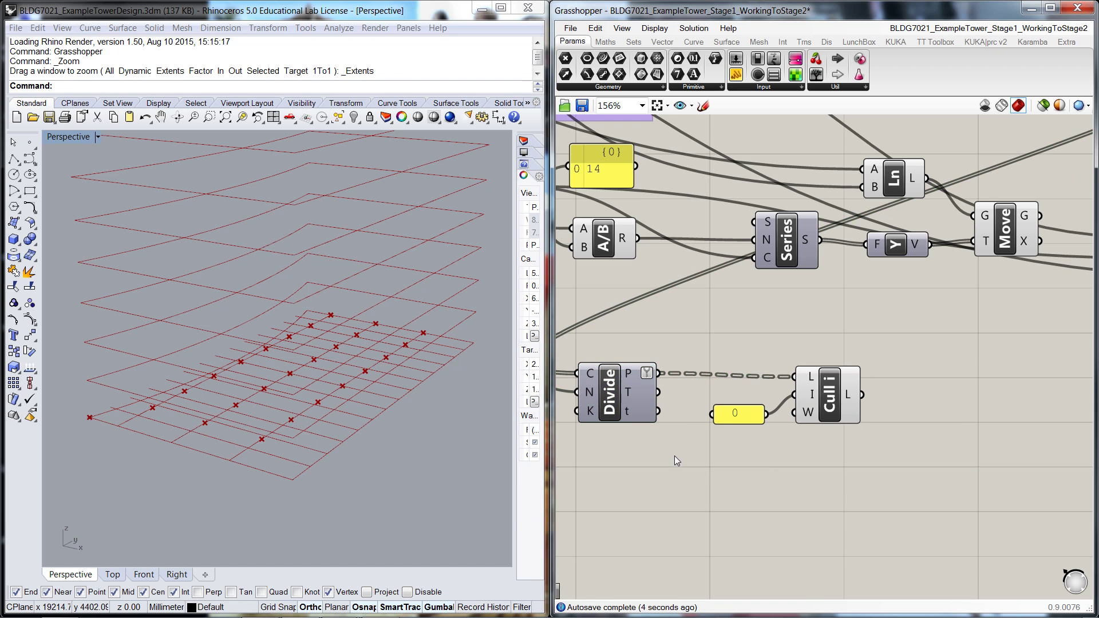
Step: Add a third Cull Index component beyond the second one
right_drag(893, 466, 815, 451)
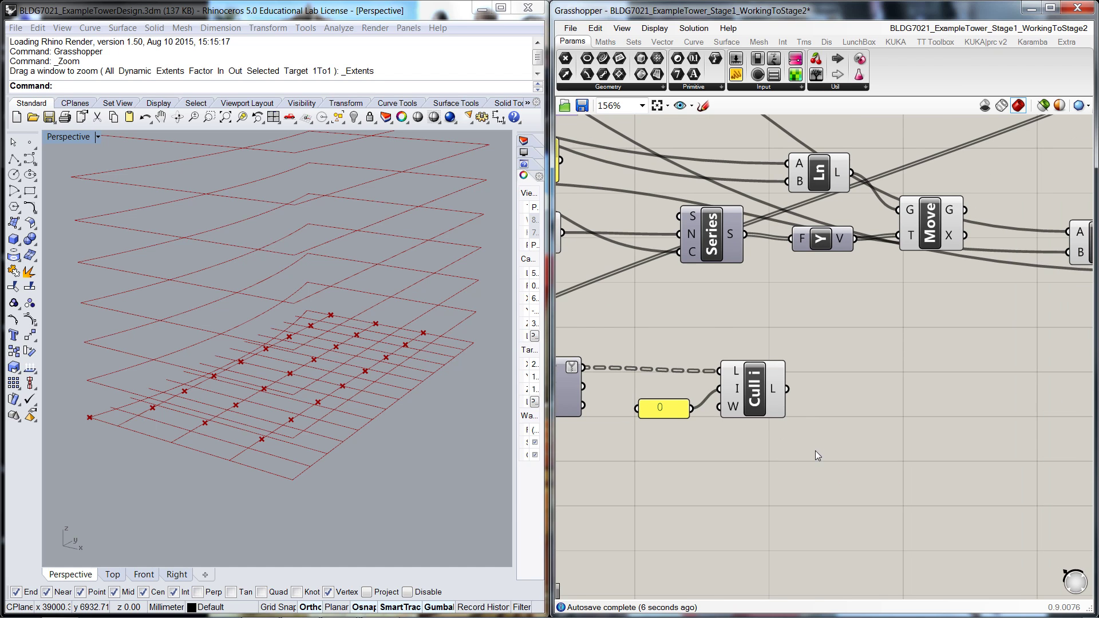
double_click(851, 411)
text(cull)
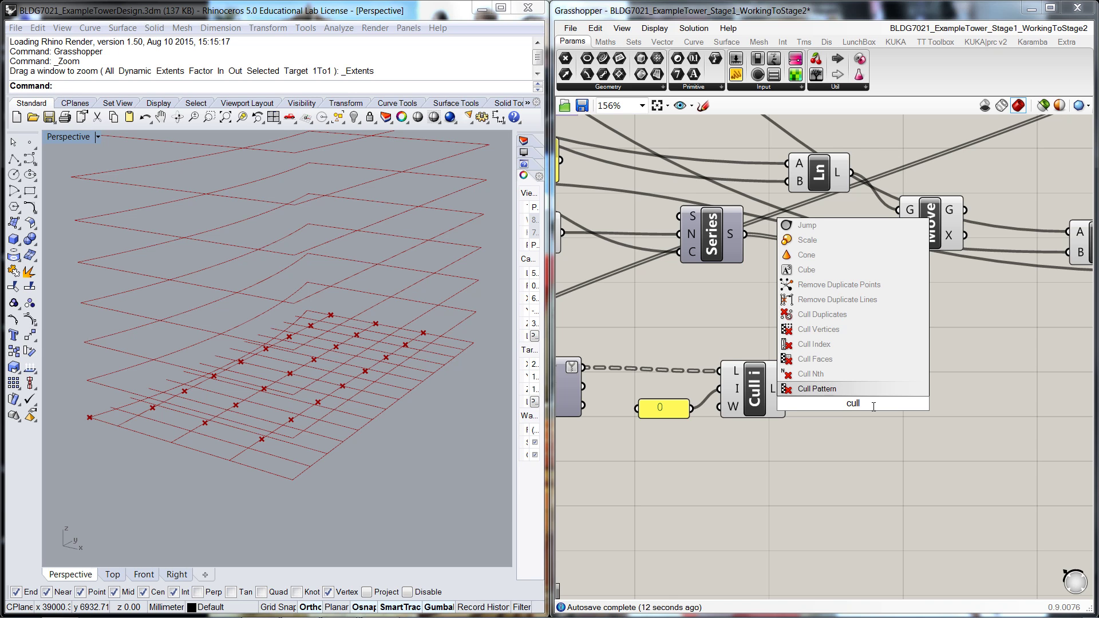
click(846, 347)
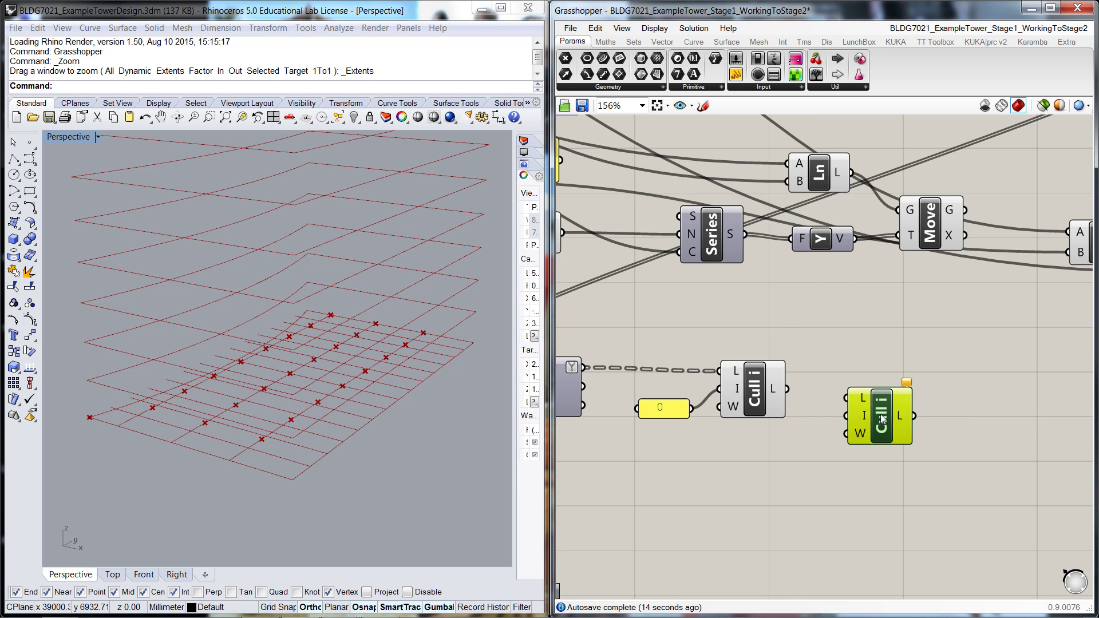
click(828, 445)
Step: Add a Subtraction component below the second Cull Index
scroll(786, 453, down, 2)
right_drag(786, 455, 894, 463)
scroll(879, 468, up, 1)
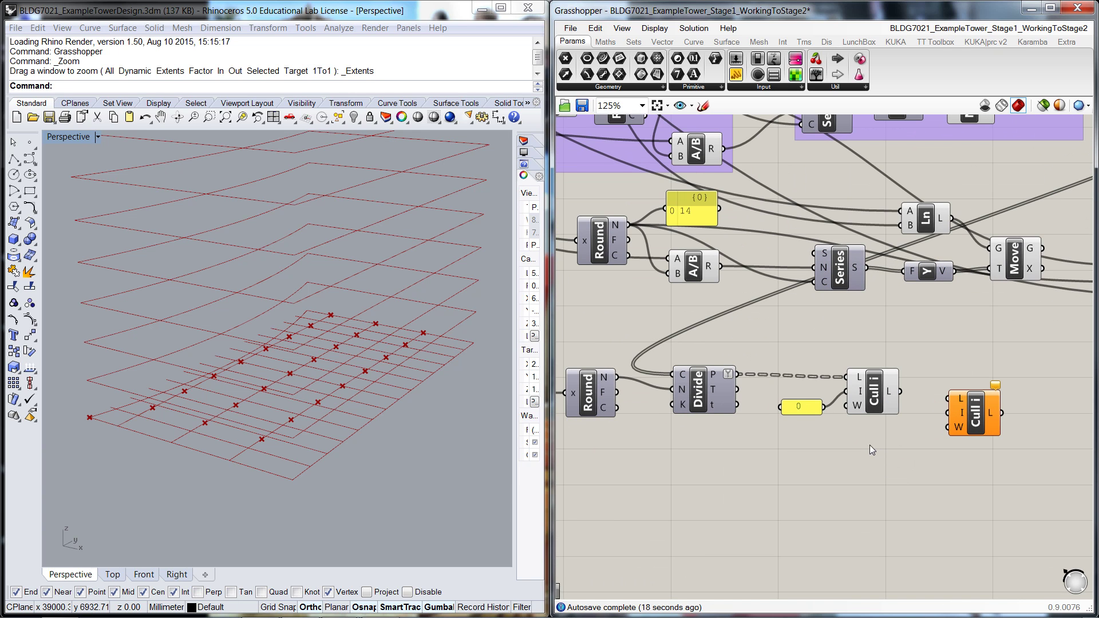
double_click(865, 450)
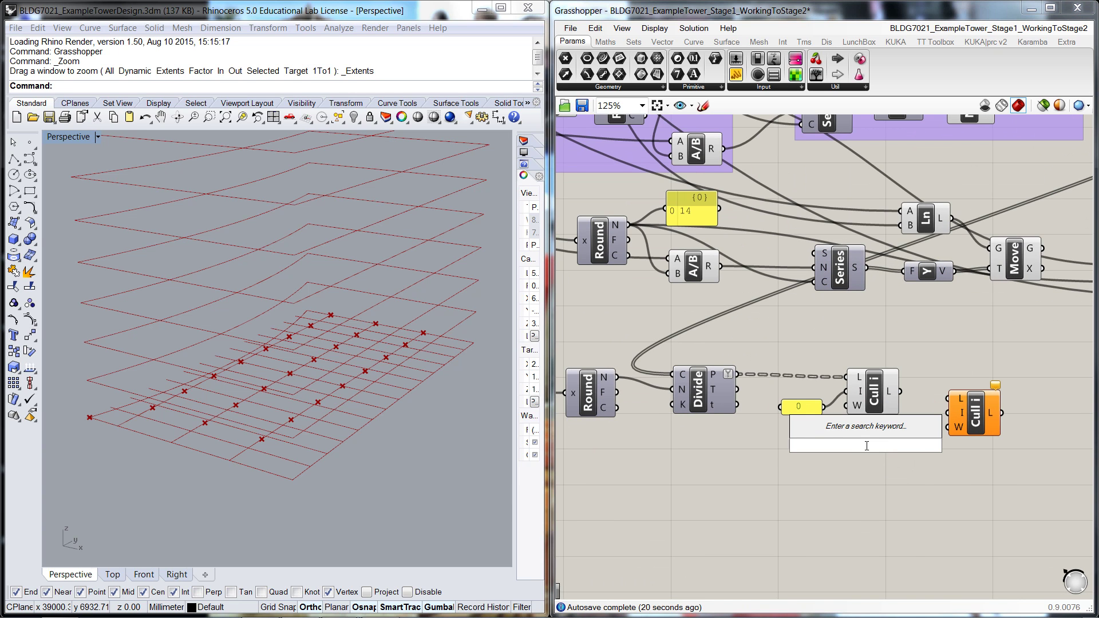
text(-)
key(Return)
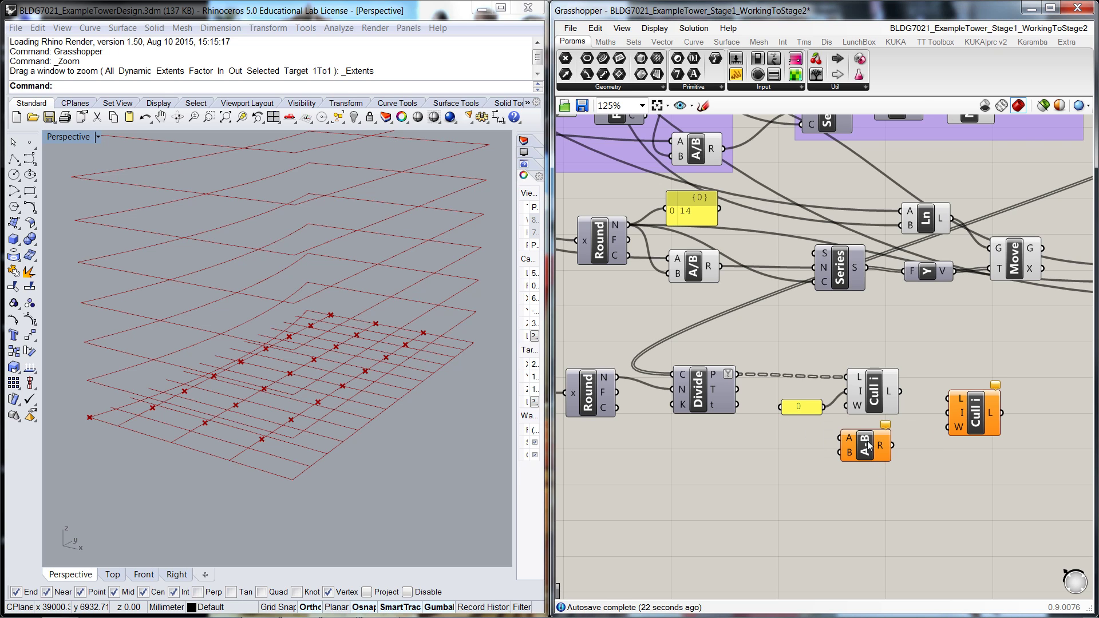
drag(867, 447, 890, 452)
Step: Add a small panel containing 1 beside the Subtraction component and wire it to the B input
double_click(848, 484)
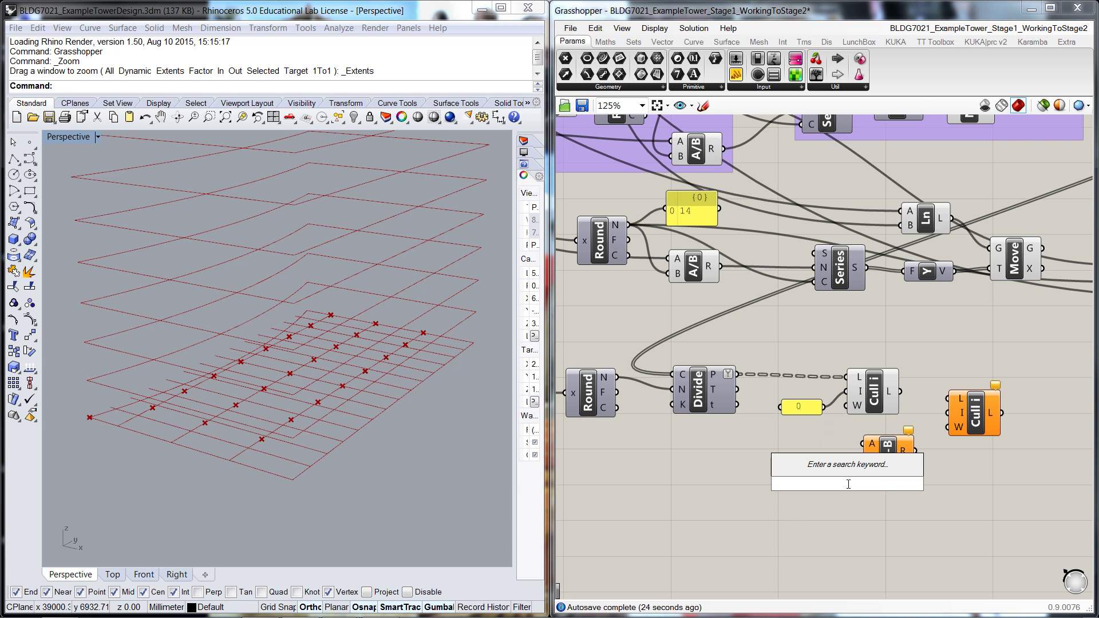
text(panel)
key(Return)
double_click(848, 484)
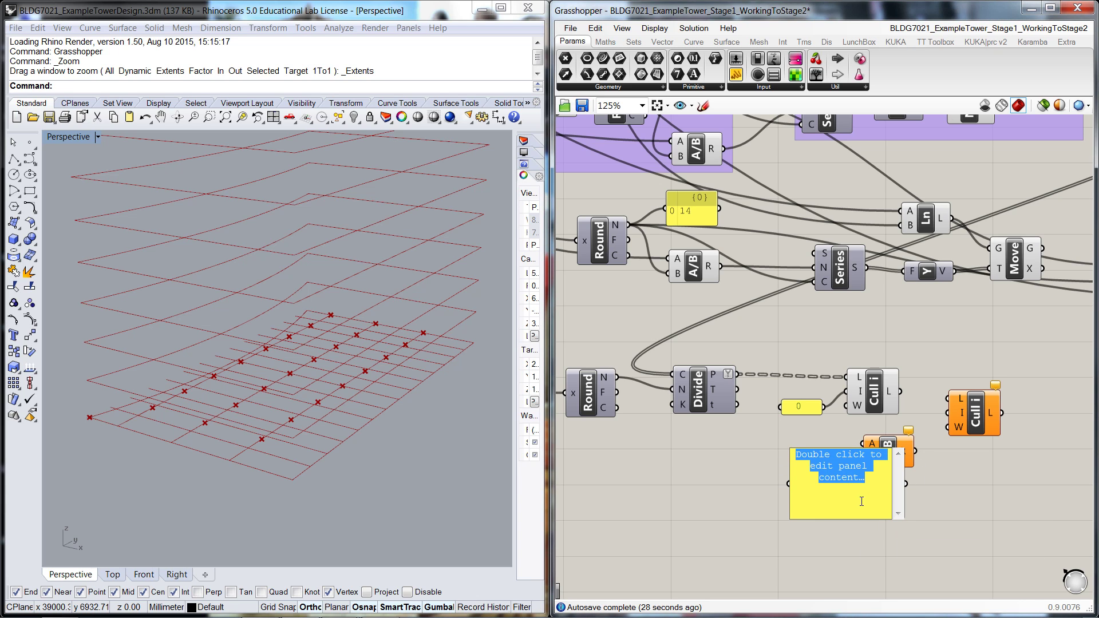
text(1)
click(889, 517)
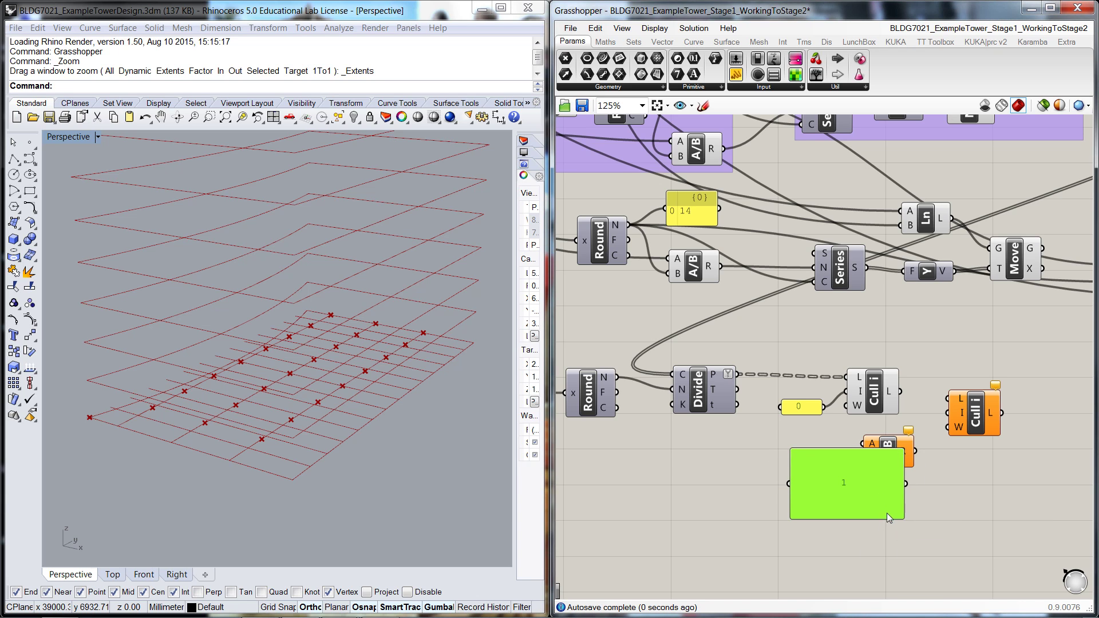
drag(899, 516, 862, 459)
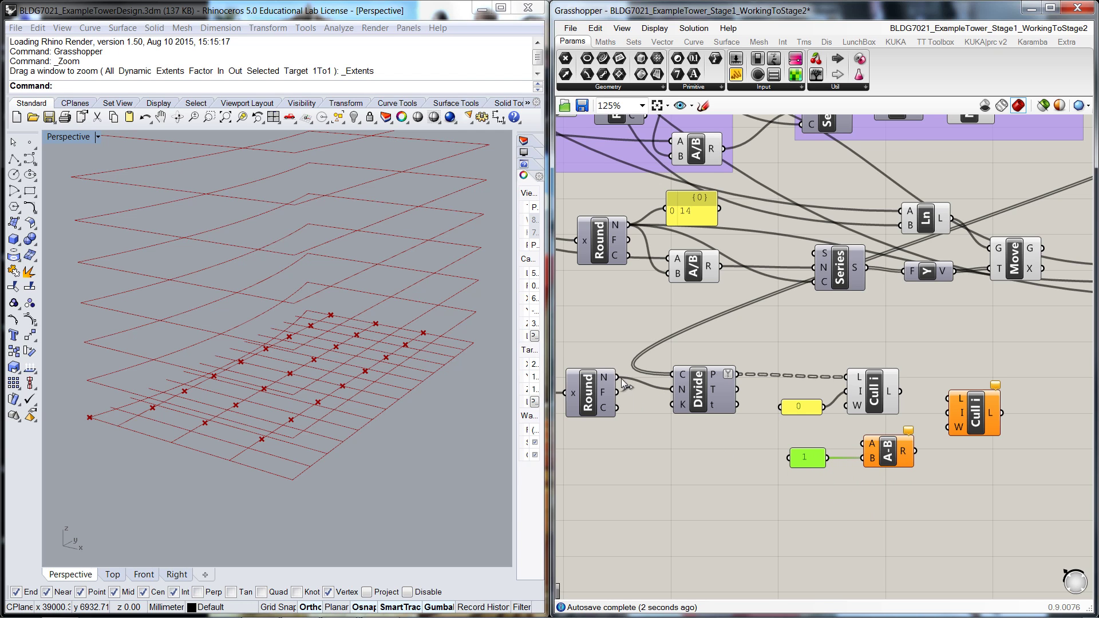
Step: Wire Round's N output to Subtraction's A, Subtraction's result to the third Cull Index's I, and the second Cull Index's output to its L
drag(737, 405, 947, 398)
click(868, 452)
click(932, 455)
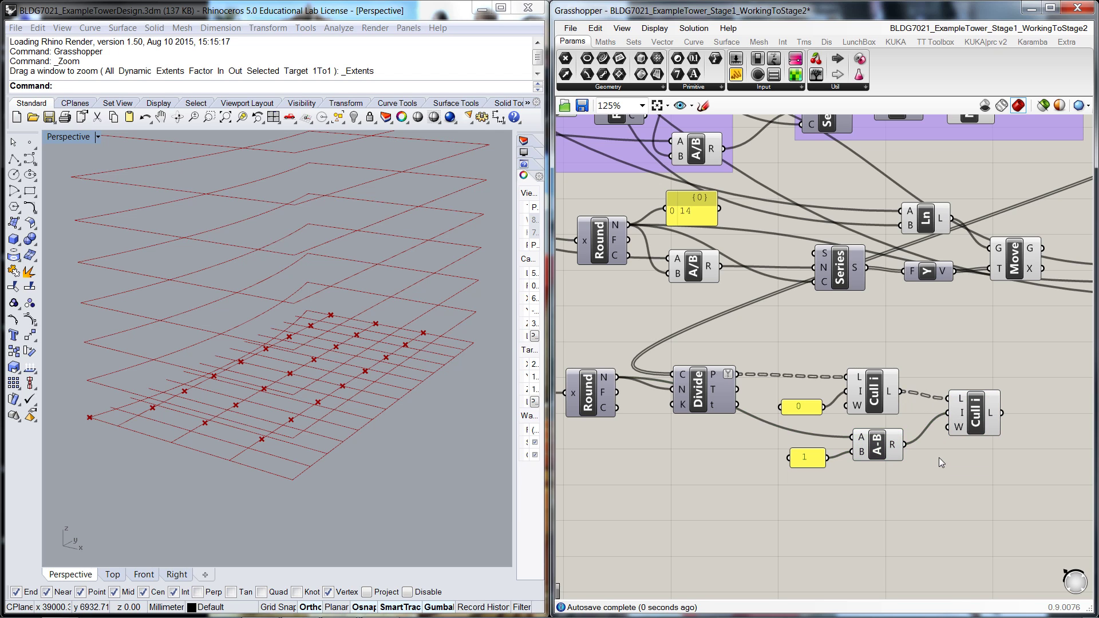
Step: Turn off the preview of the second Cull Index component
click(872, 399)
right_click(875, 392)
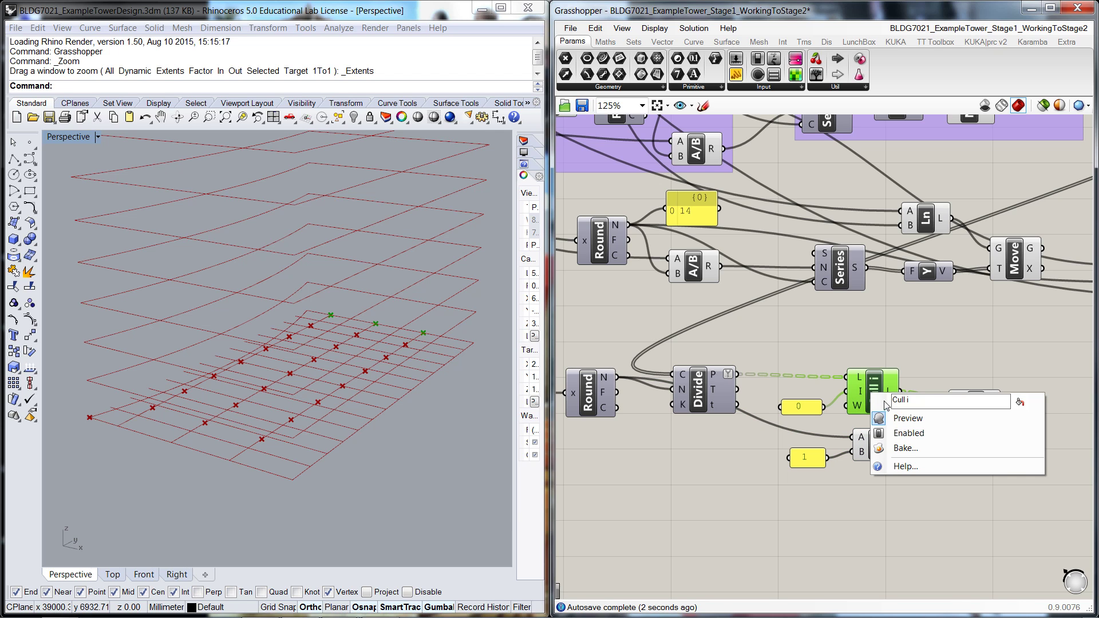
click(905, 414)
click(866, 497)
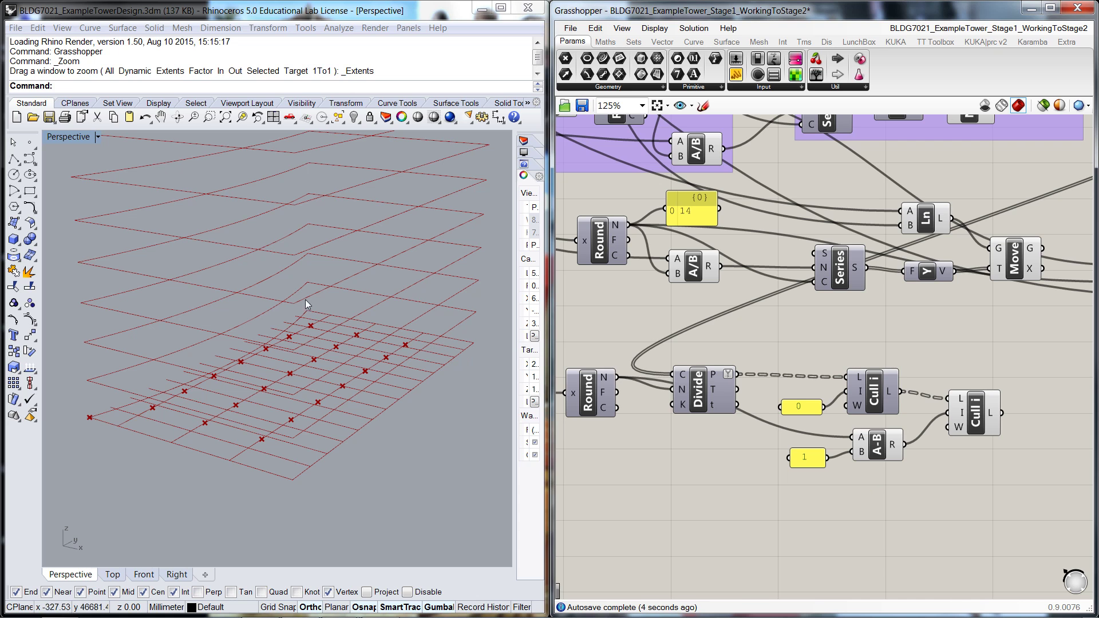
Step: Test the Column spacing east to west slider at 3287, then settle it at 5647
right_click(719, 481)
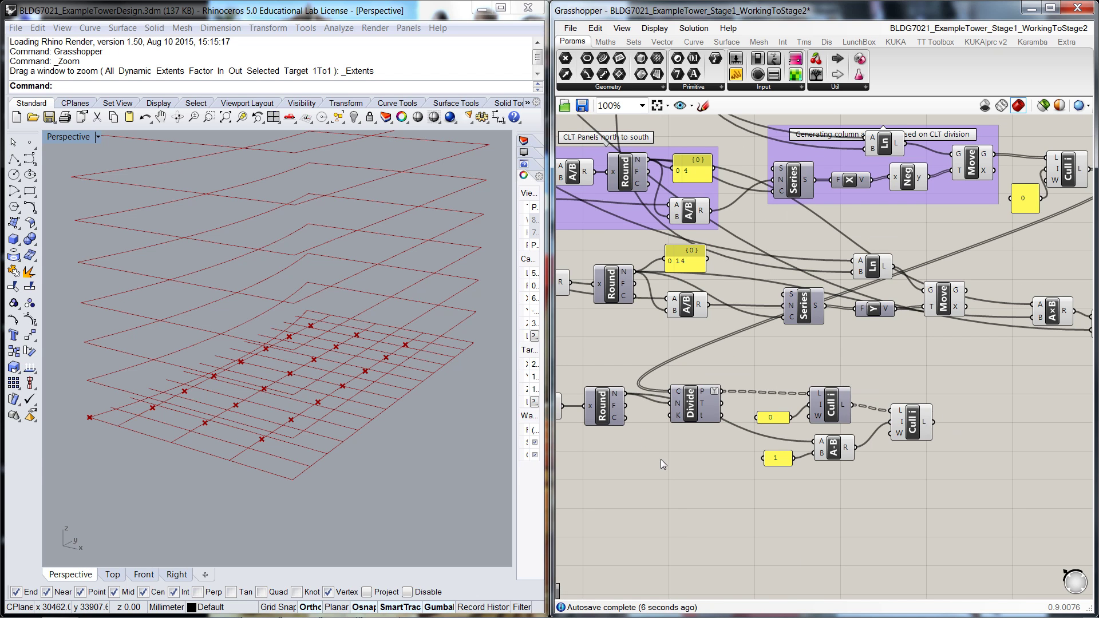
right_drag(661, 460, 882, 497)
scroll(883, 497, down, 1)
right_drag(635, 465, 916, 511)
scroll(686, 475, up, 1)
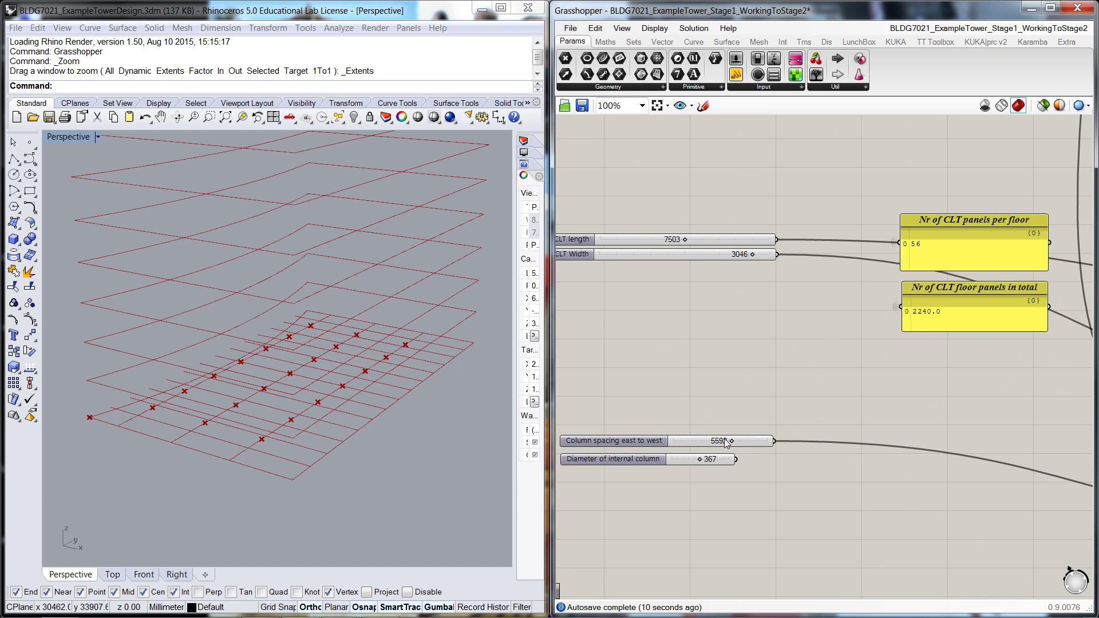
drag(731, 441, 708, 444)
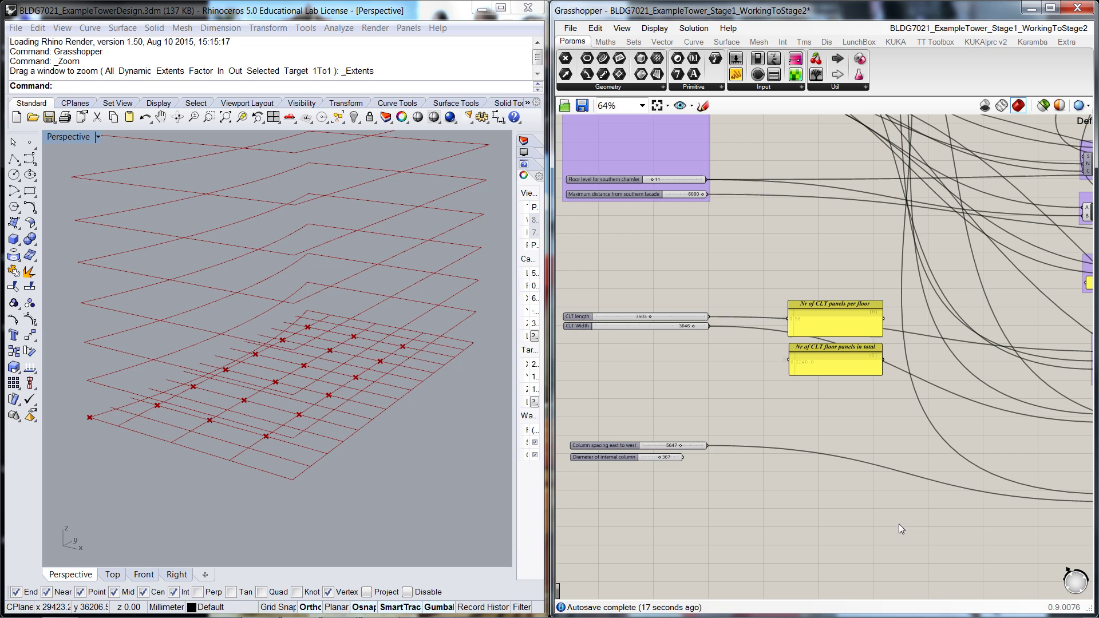
Step: Add a Circle CNR component in the free space beyond the last Cull Index
right_drag(899, 524, 595, 460)
right_drag(953, 507, 658, 478)
scroll(824, 437, up, 1)
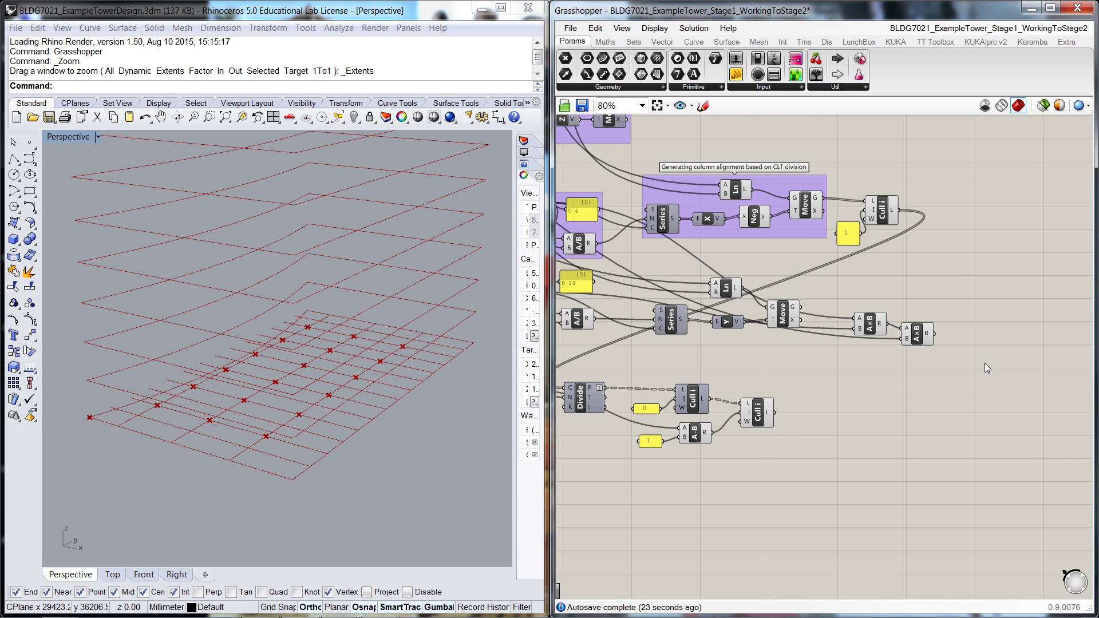
scroll(896, 414, up, 2)
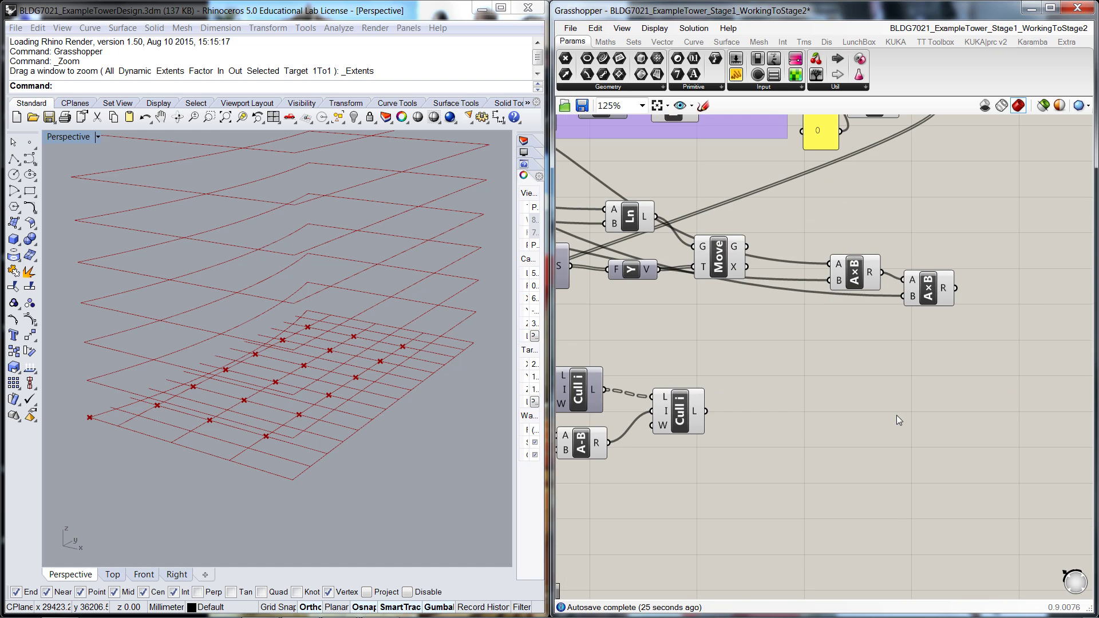
double_click(905, 409)
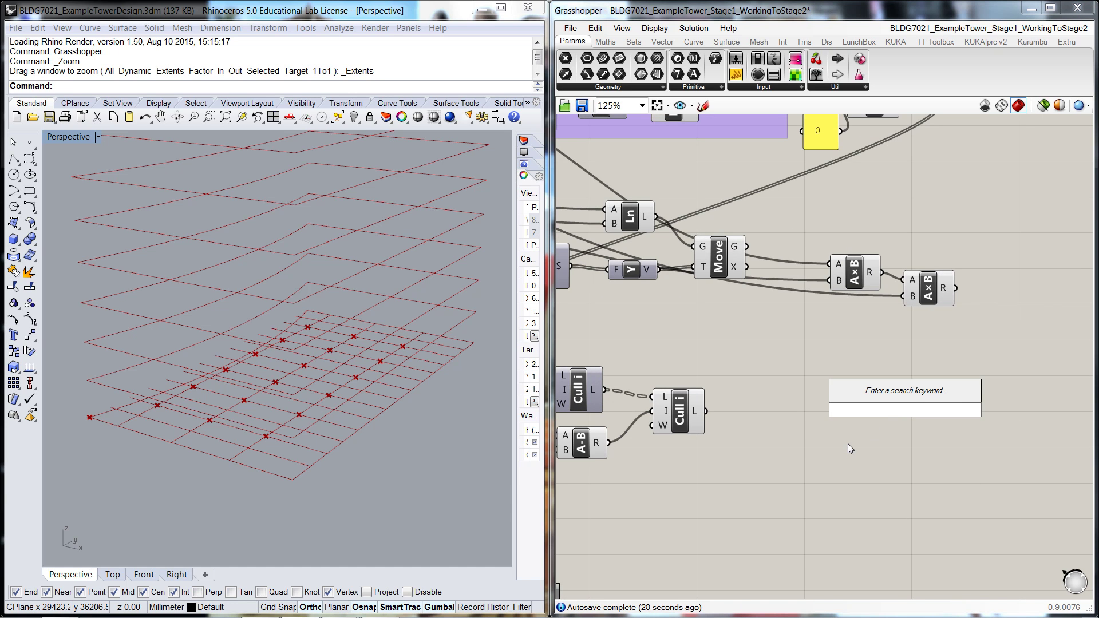
text(cir)
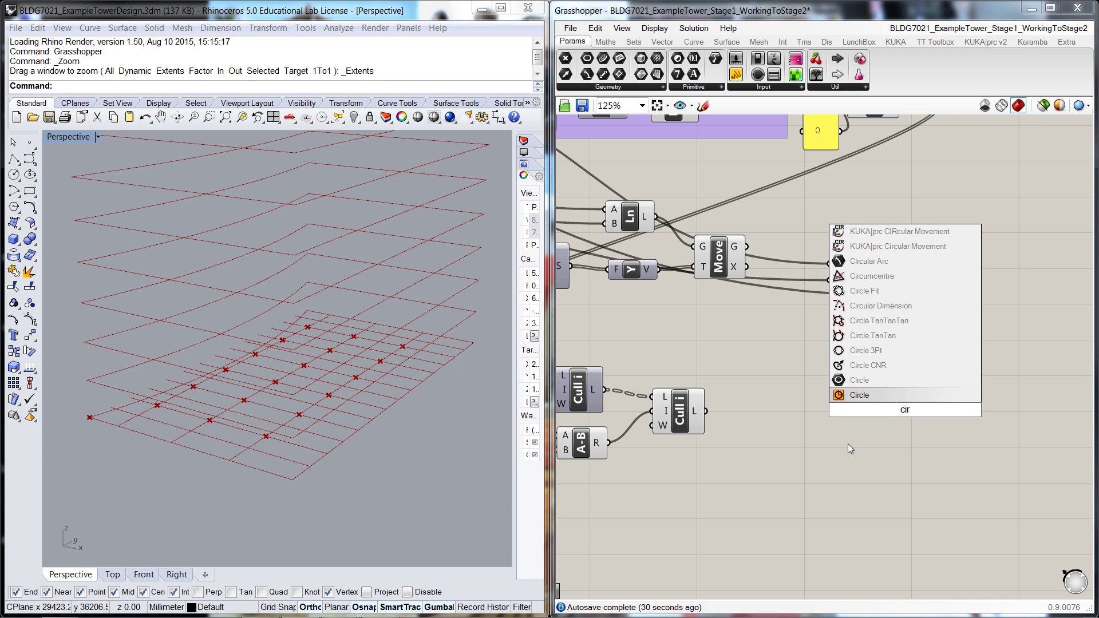
click(868, 365)
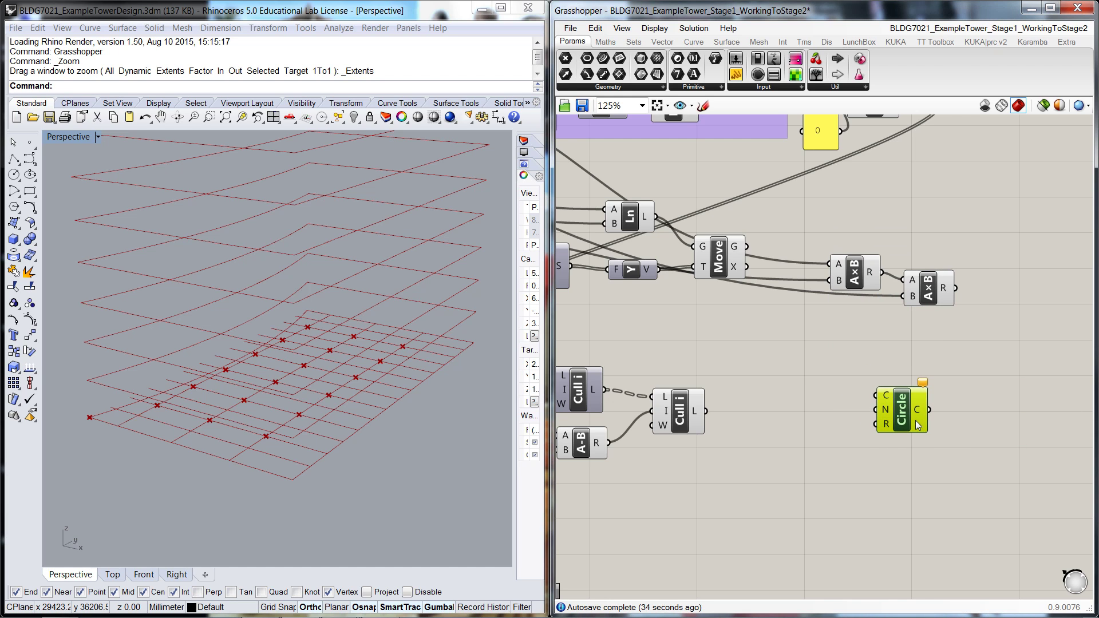
Step: Feed the last Cull Index output into Circle CNR's C input and reposition the circle component
drag(901, 408, 844, 421)
click(798, 455)
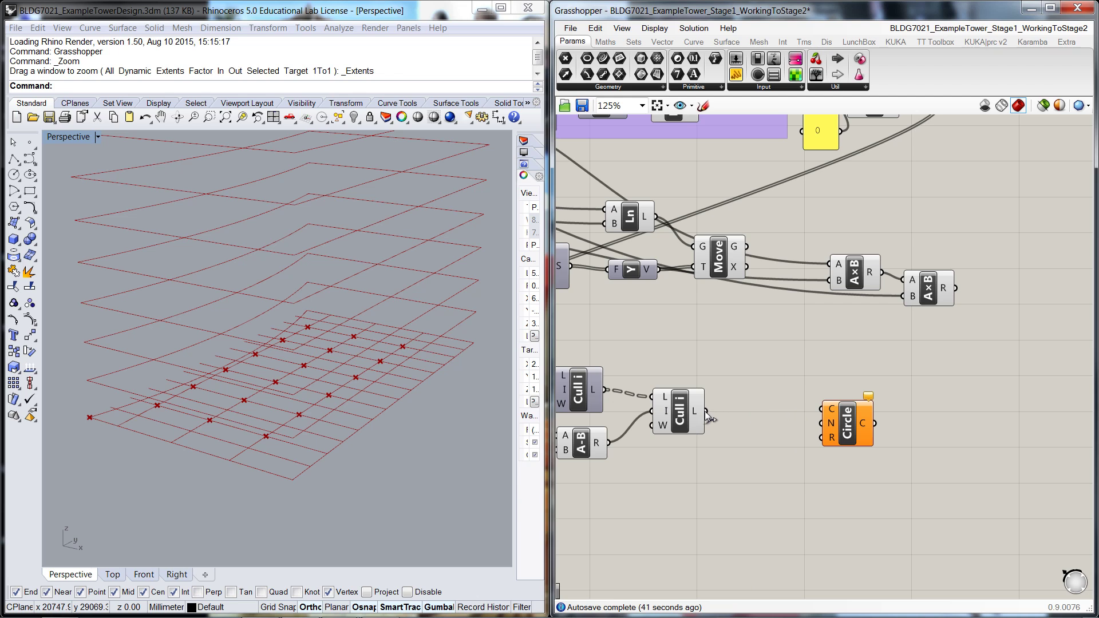
drag(708, 418, 865, 399)
click(816, 416)
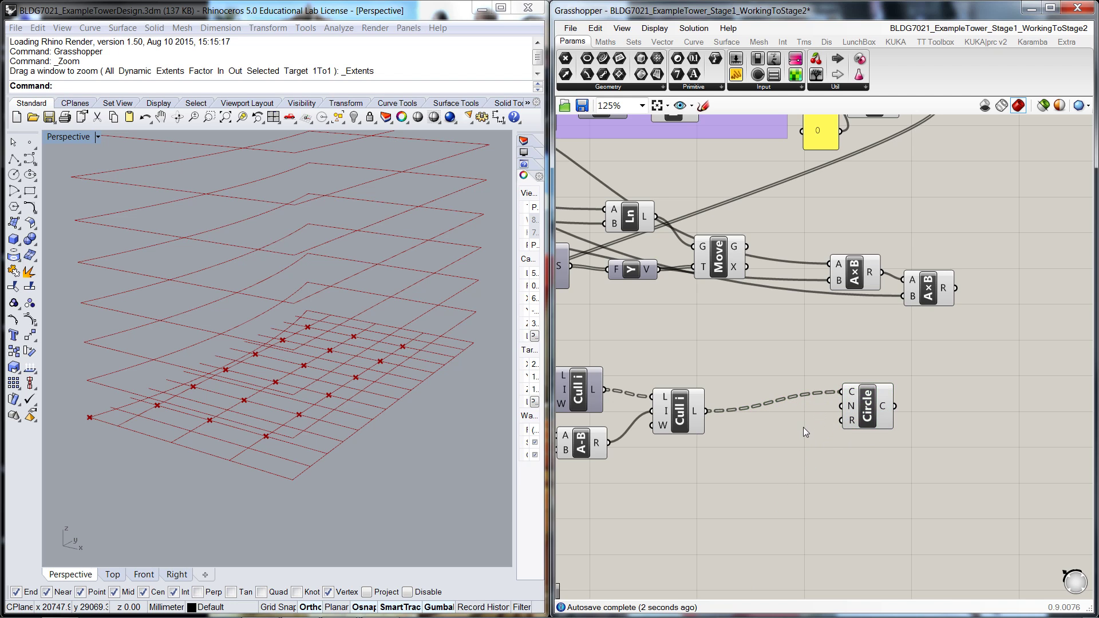
Step: Add a Unit Z vector and wire it to Circle CNR's N input, aligning the two components
double_click(802, 427)
text(unit z)
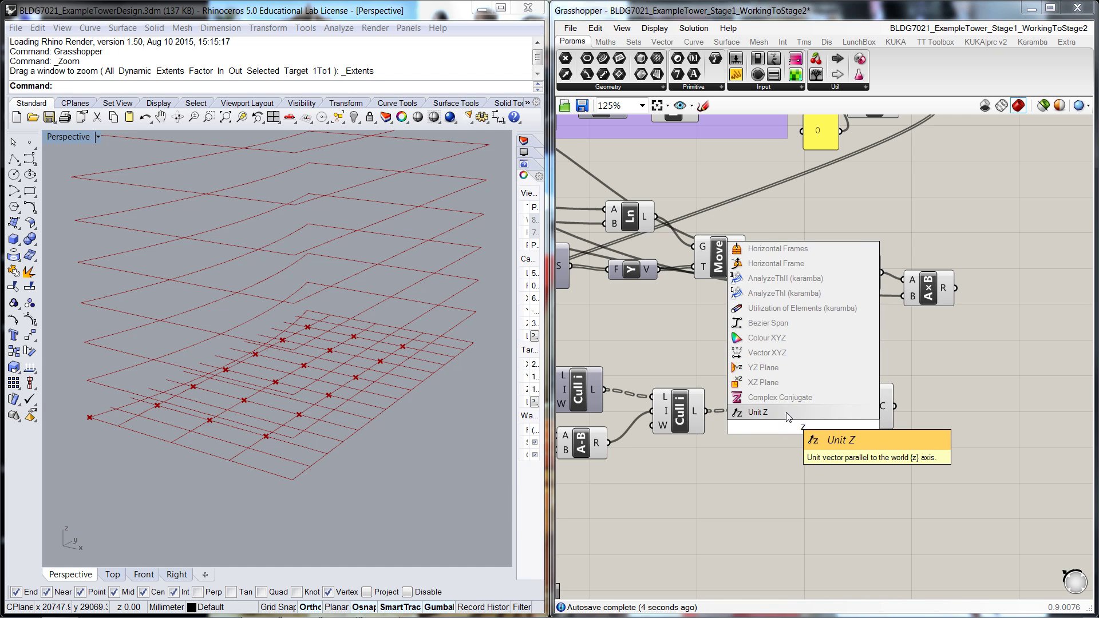
key(Return)
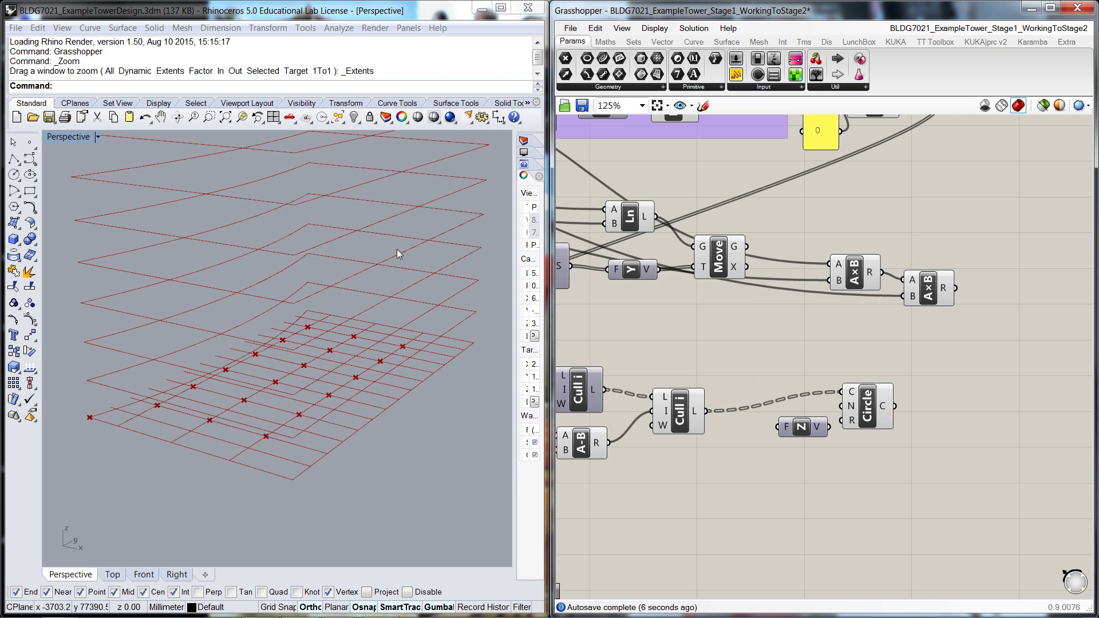
drag(868, 405, 895, 406)
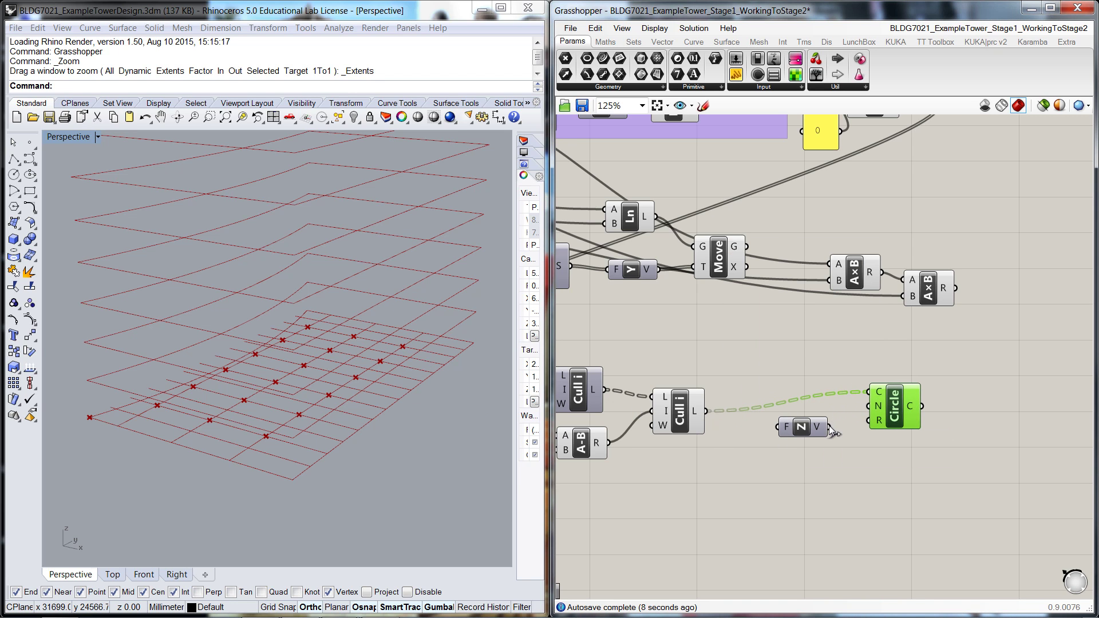
drag(823, 427, 827, 407)
click(813, 455)
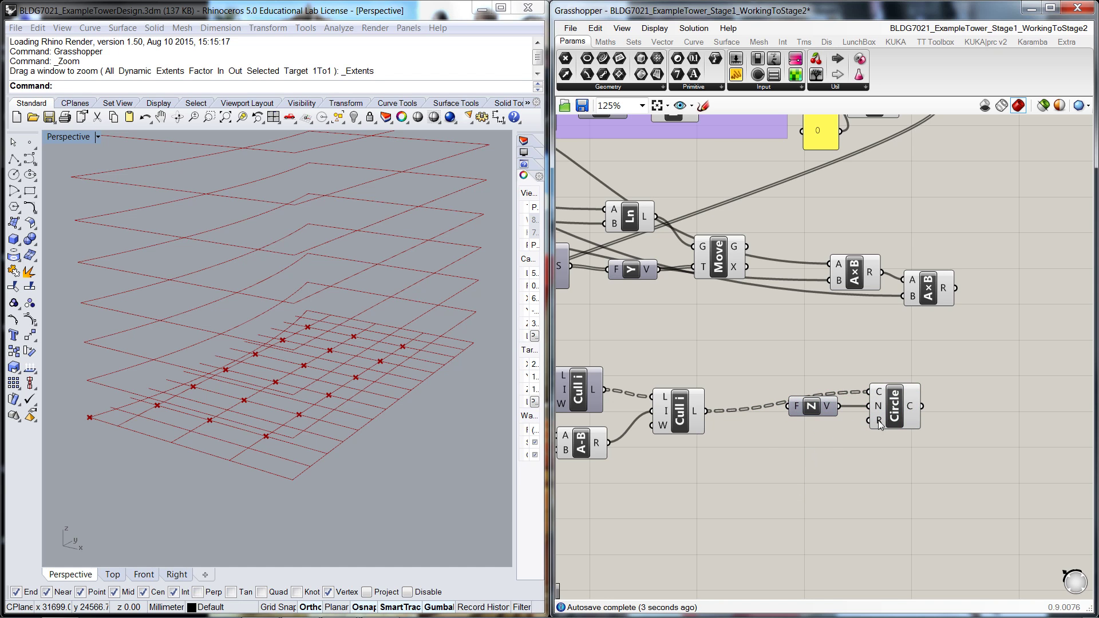
Step: Add a Division component below the Unit Z vector
double_click(818, 462)
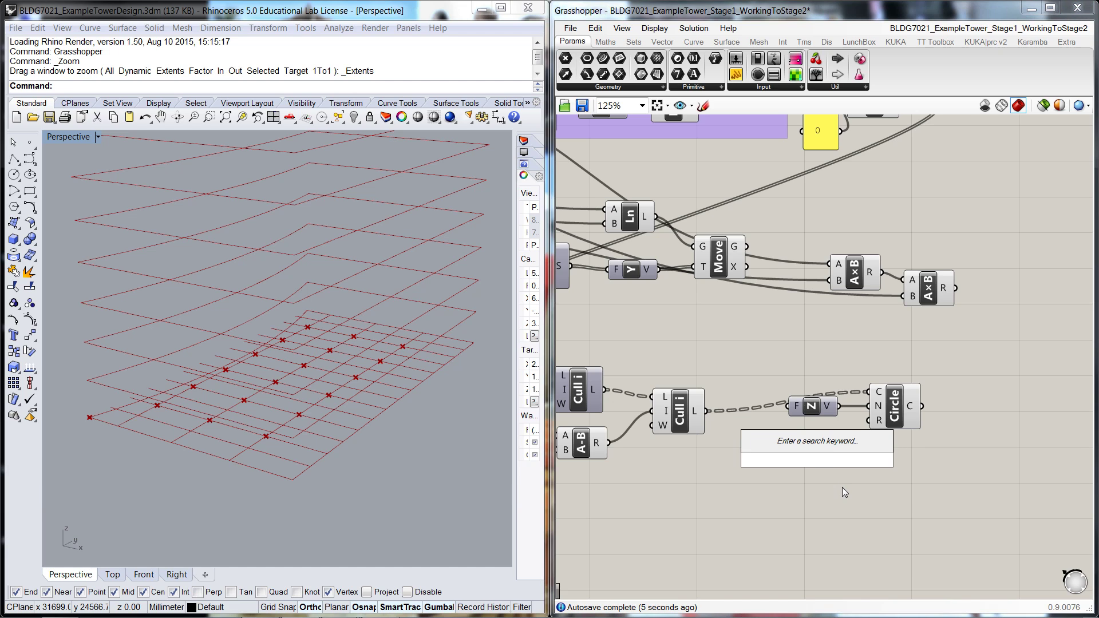
text(Division)
key(Return)
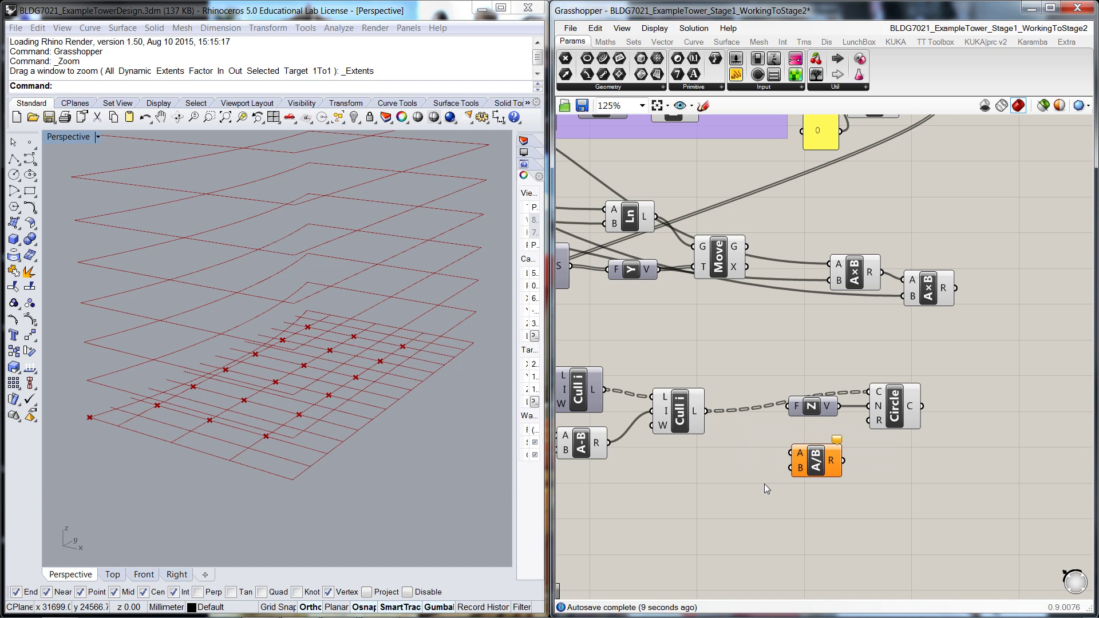
Step: Add a small panel containing 2 beside the Division component and wire it to the B input
double_click(750, 488)
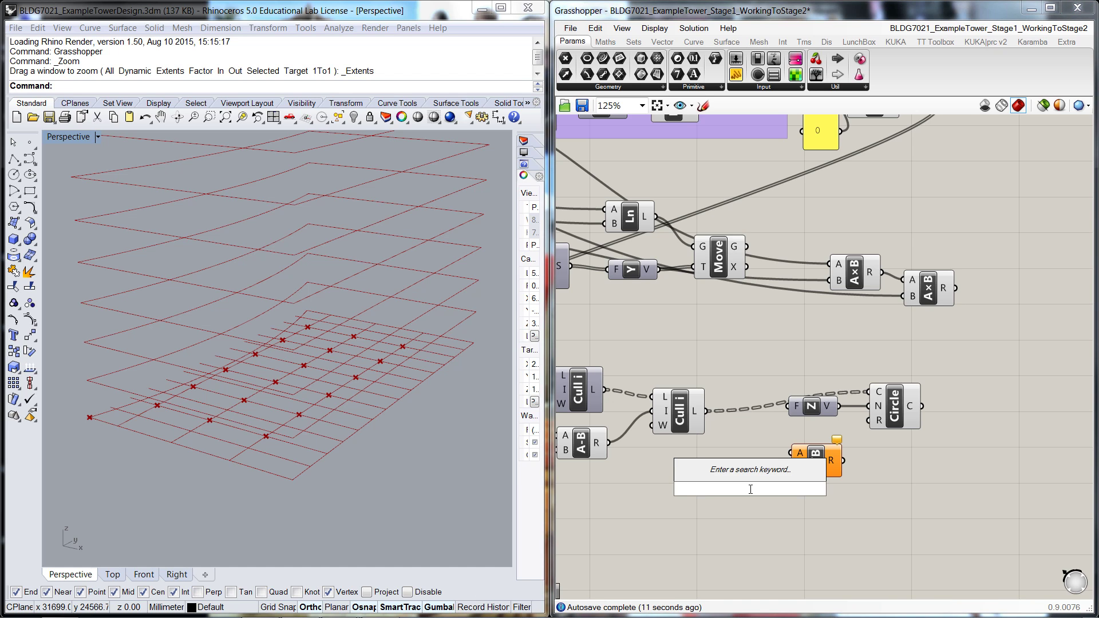
text(panel)
key(Return)
double_click(748, 488)
text(2)
key(ctrl+Return)
click(757, 500)
drag(803, 521, 792, 468)
drag(723, 463, 747, 479)
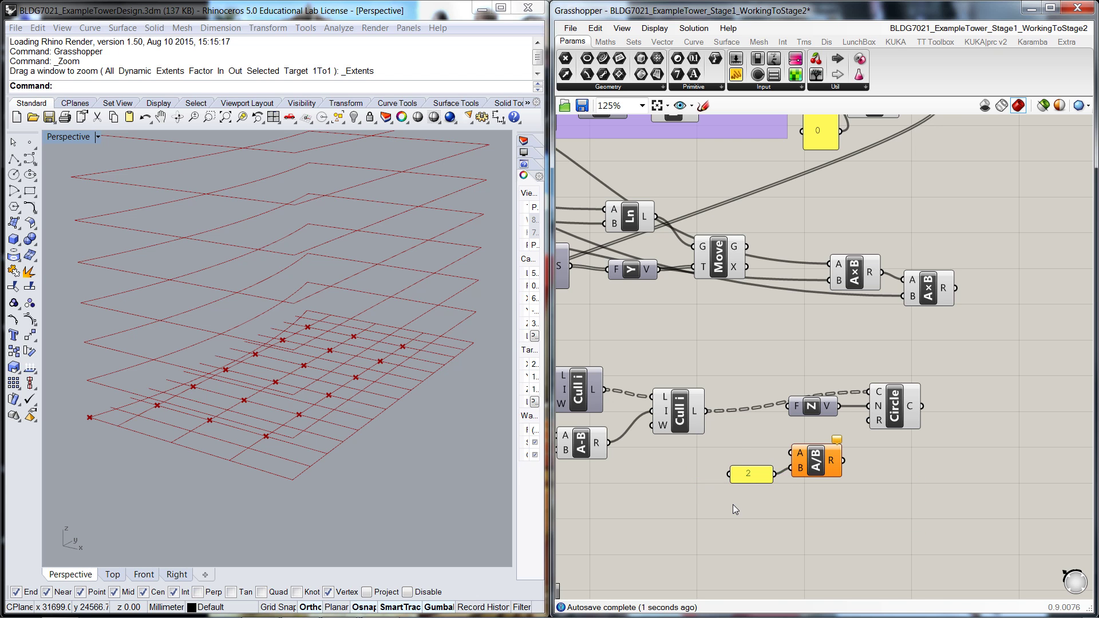
Step: Wire the Diameter of internal column slider to the Division component's A input and feed its result into Circle CNR's R input
scroll(718, 511, down, 3)
right_drag(650, 516, 977, 510)
scroll(806, 457, up, 3)
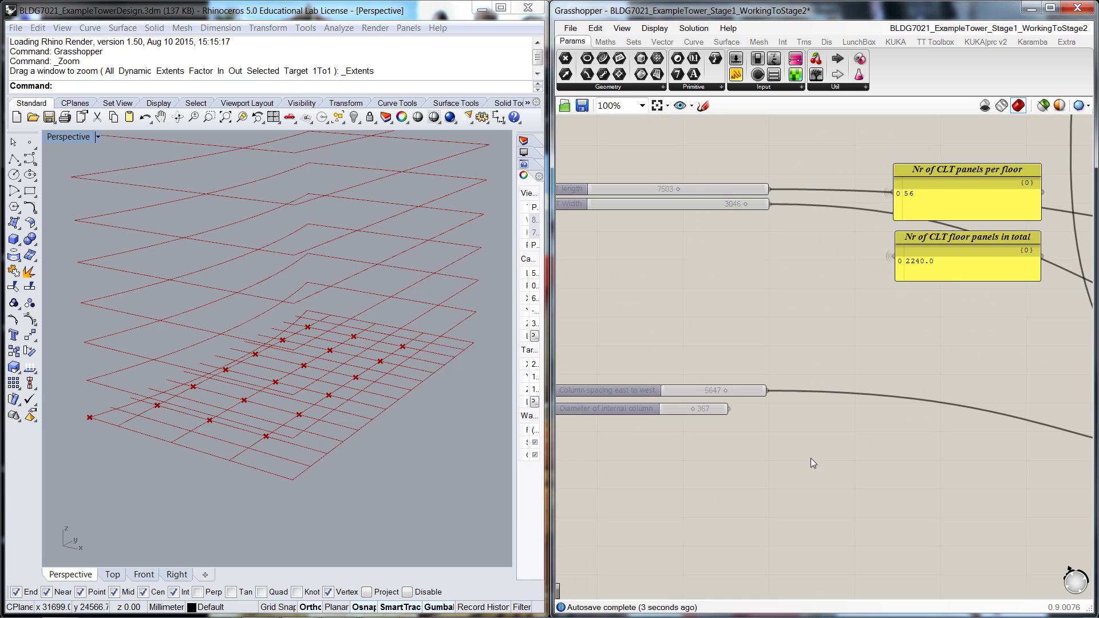
drag(729, 408, 1010, 496)
scroll(263, 426, up, 6)
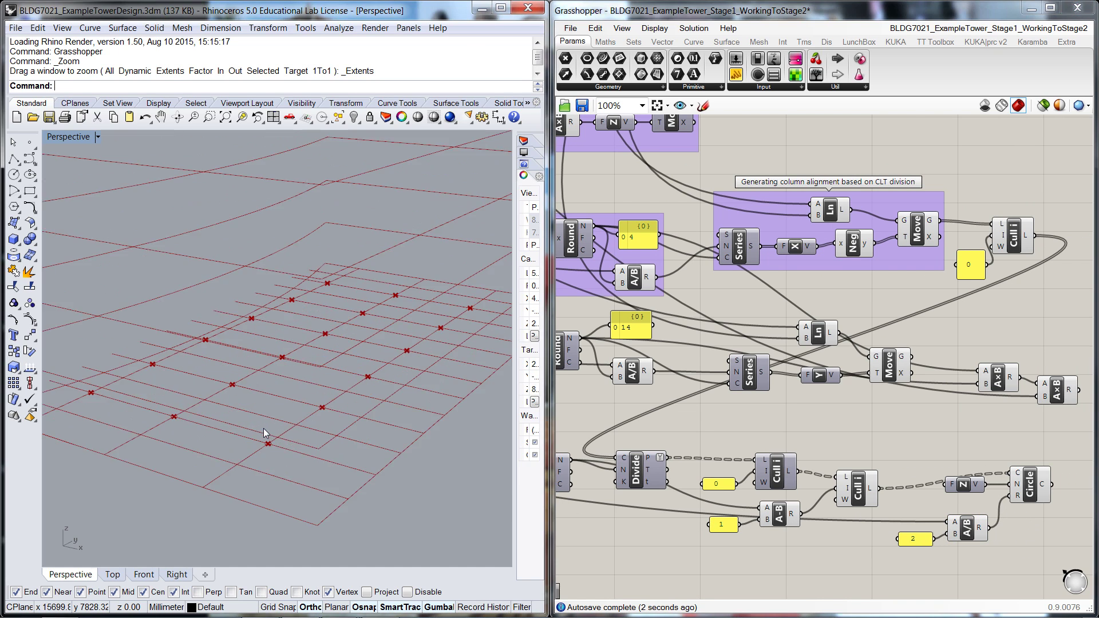
scroll(272, 457, down, 3)
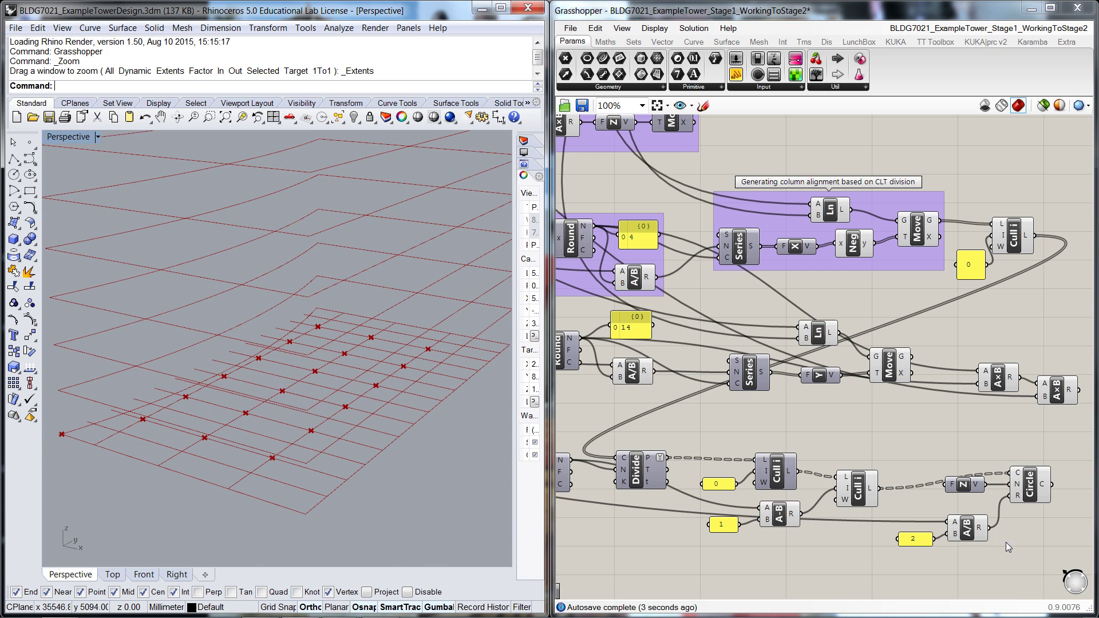
Step: Add an Addition component beside the Division component, below Circle CNR
right_drag(1008, 548, 761, 499)
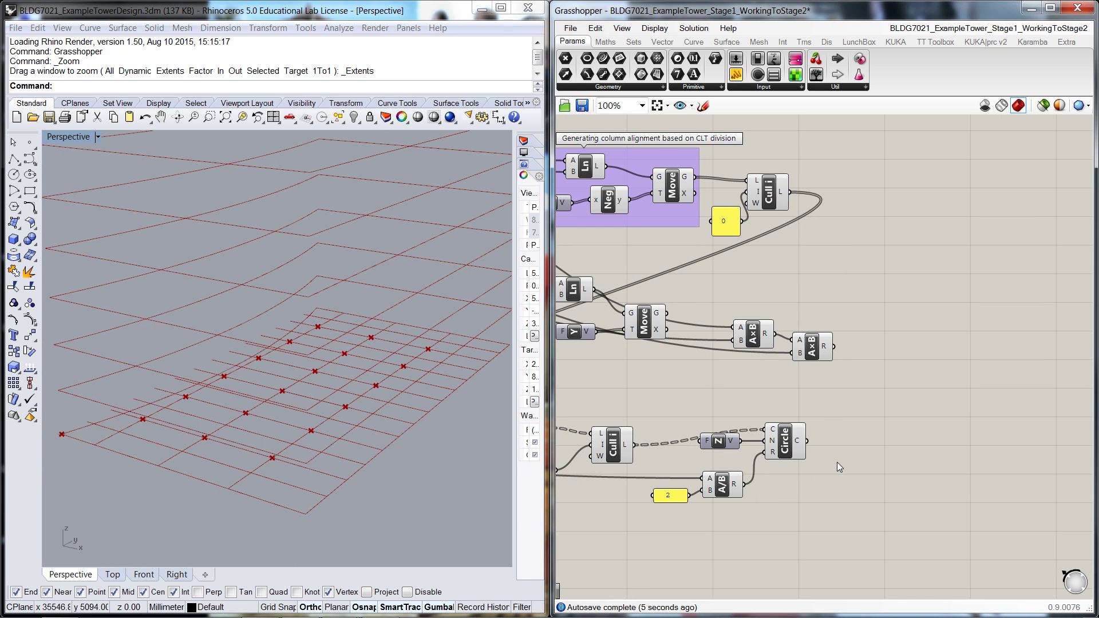
scroll(846, 441, up, 4)
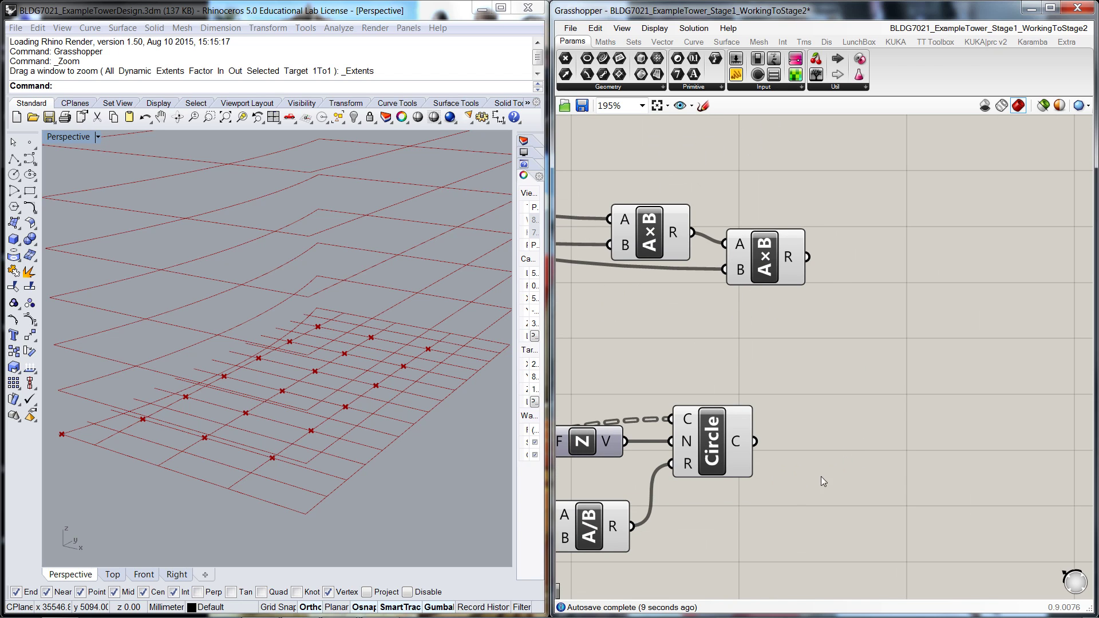
double_click(809, 522)
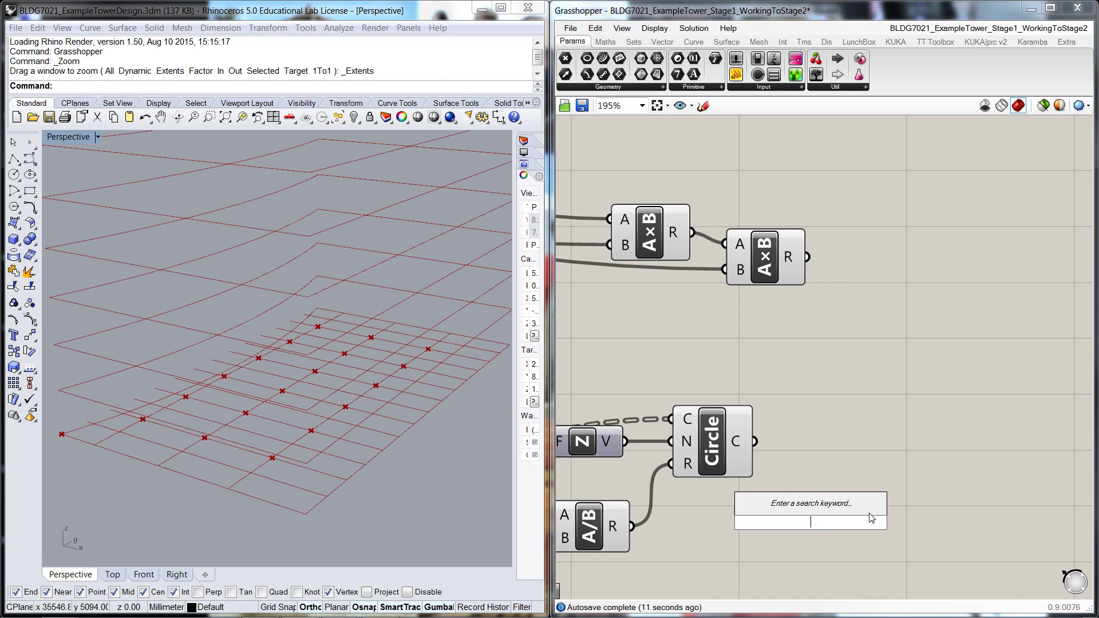
text(+)
key(Return)
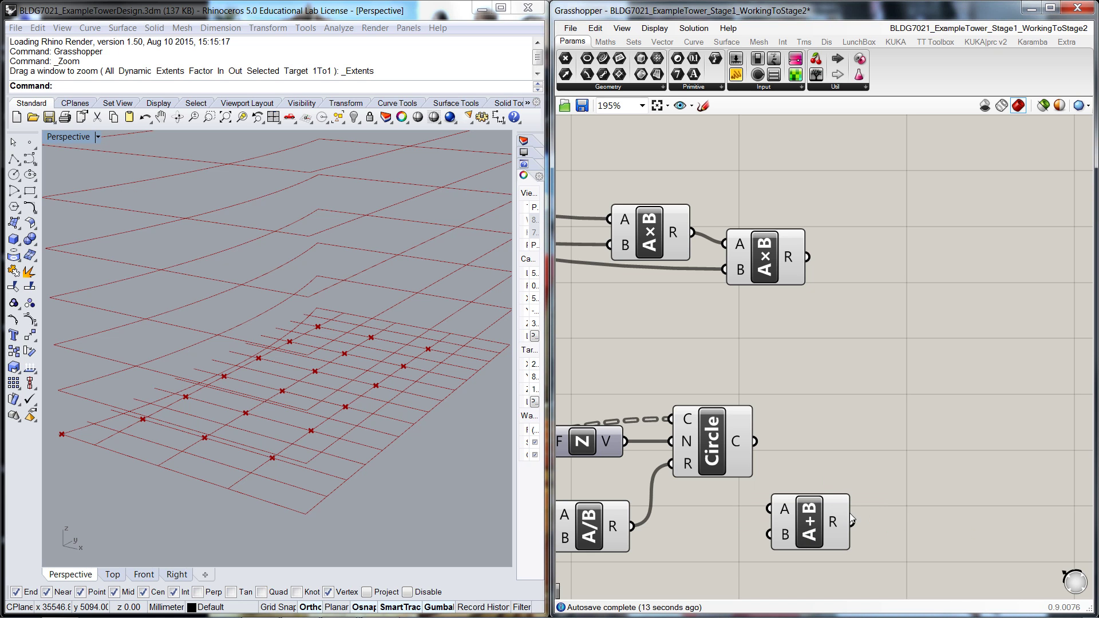
drag(819, 514, 825, 543)
click(816, 465)
Step: Wire the Floor to Floor slider to the Addition component's A input
scroll(817, 464, down, 10)
right_drag(671, 480, 799, 517)
scroll(674, 371, up, 8)
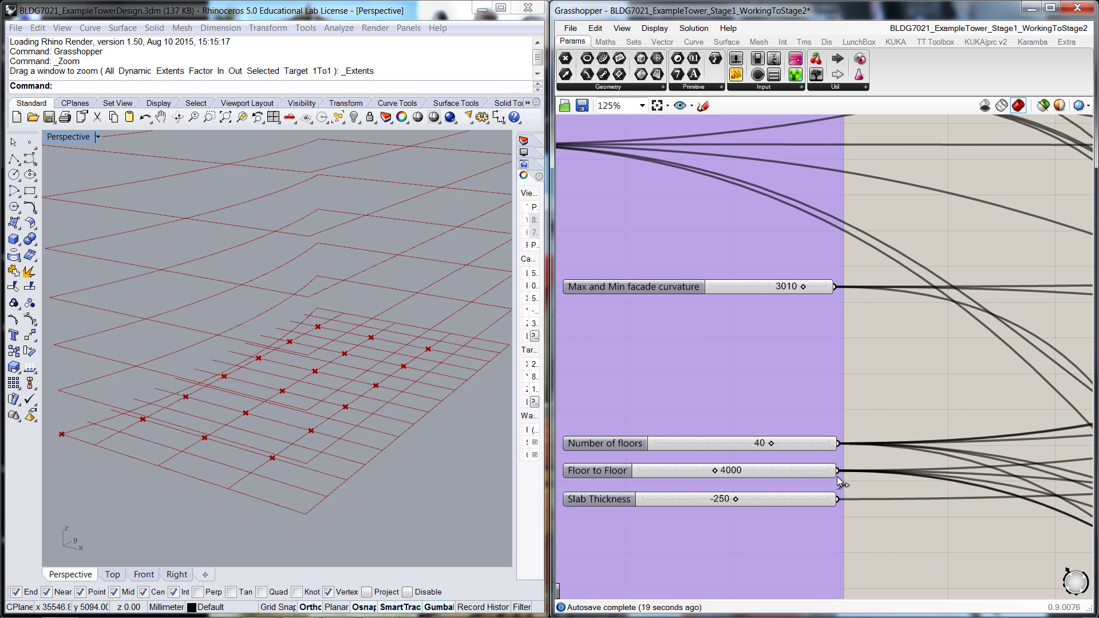
scroll(938, 575, down, 6)
drag(850, 470, 951, 563)
scroll(953, 568, up, 4)
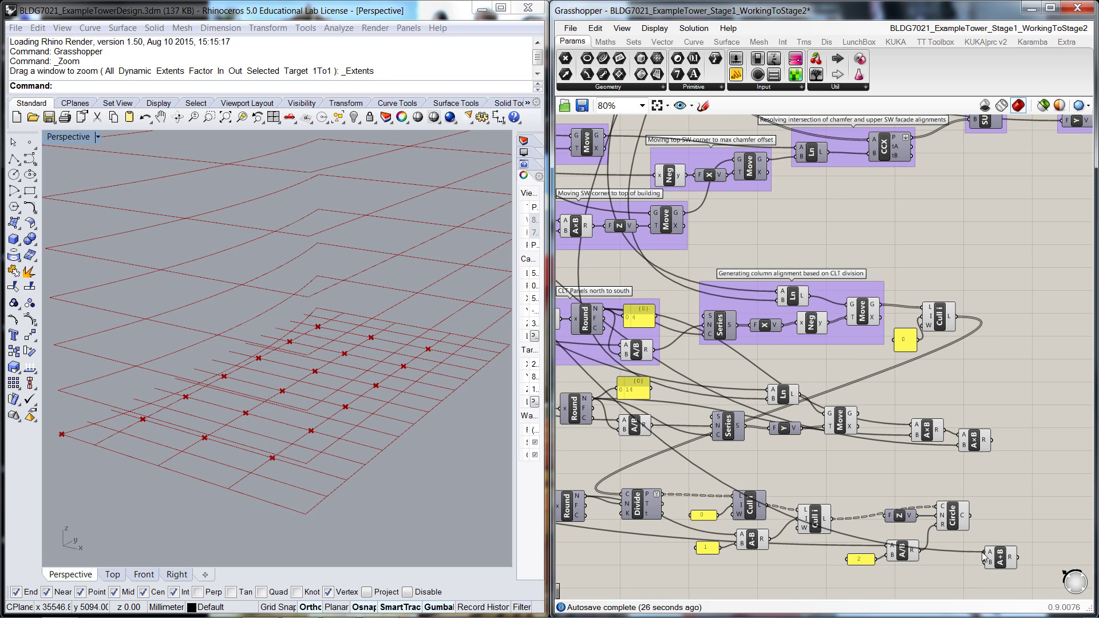
Step: Wire the Slab Thickness slider to the Addition component's B input
scroll(914, 573, down, 4)
right_drag(749, 476, 1005, 581)
scroll(693, 329, up, 5)
right_drag(754, 398, 832, 356)
scroll(785, 449, up, 2)
drag(771, 485, 903, 509)
scroll(887, 559, down, 4)
scroll(1057, 587, down, 3)
scroll(910, 563, up, 5)
click(871, 538)
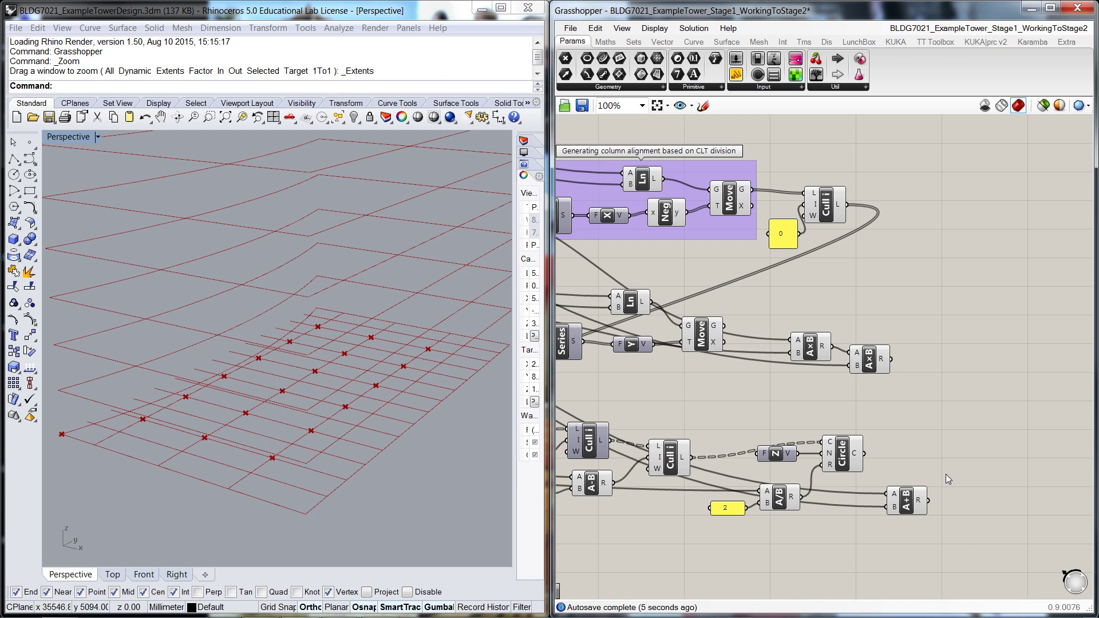
Step: Add an Extrude component after Circle CNR and wire the Addition result to its D input
text(ExtrudeCrv)
double_click(970, 466)
text(extr)
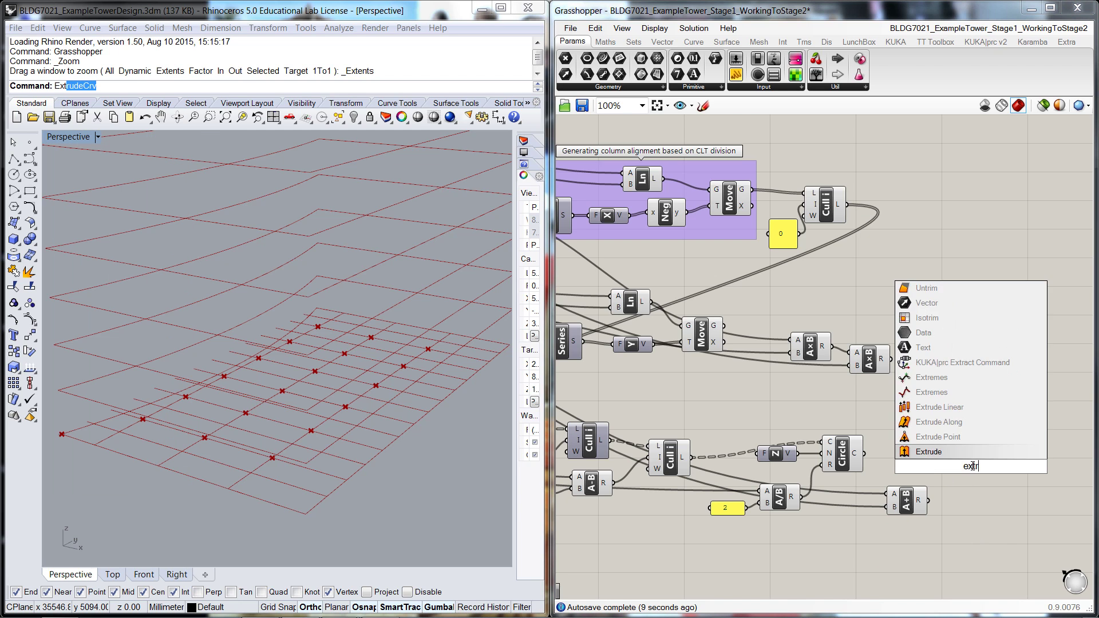
key(Return)
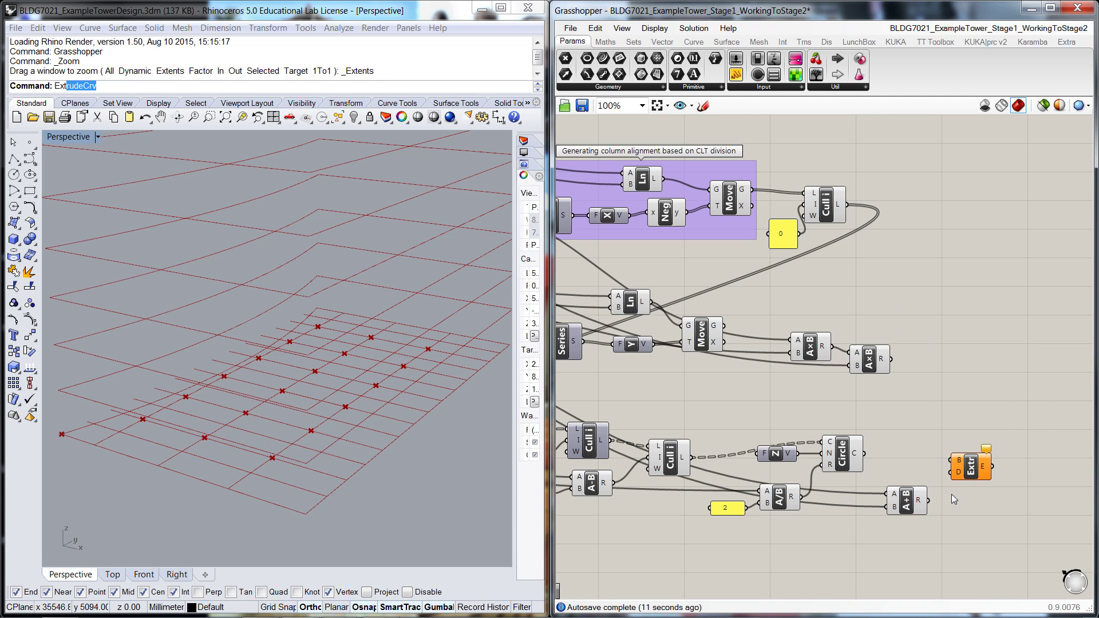
drag(959, 475, 985, 472)
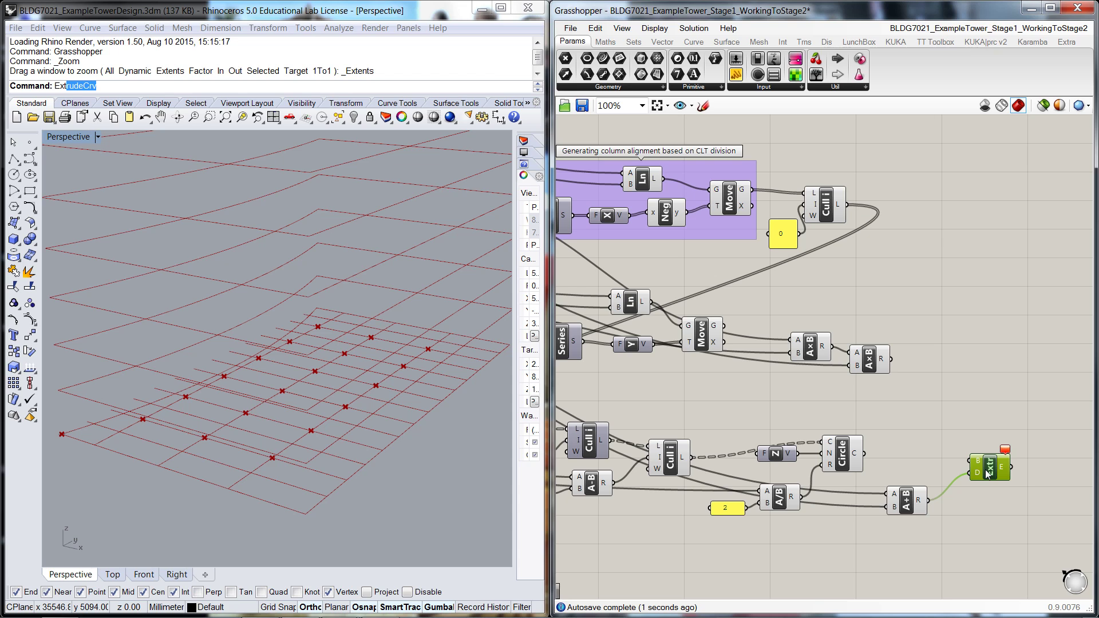
Step: Wire the Circle CNR output to Extrude's B input and move the Addition component closer to the Division component
click(937, 438)
drag(865, 453, 975, 475)
click(980, 491)
drag(918, 504, 871, 498)
Step: Insert a Unit Z vector between the Addition result and Extrude's D input
double_click(930, 537)
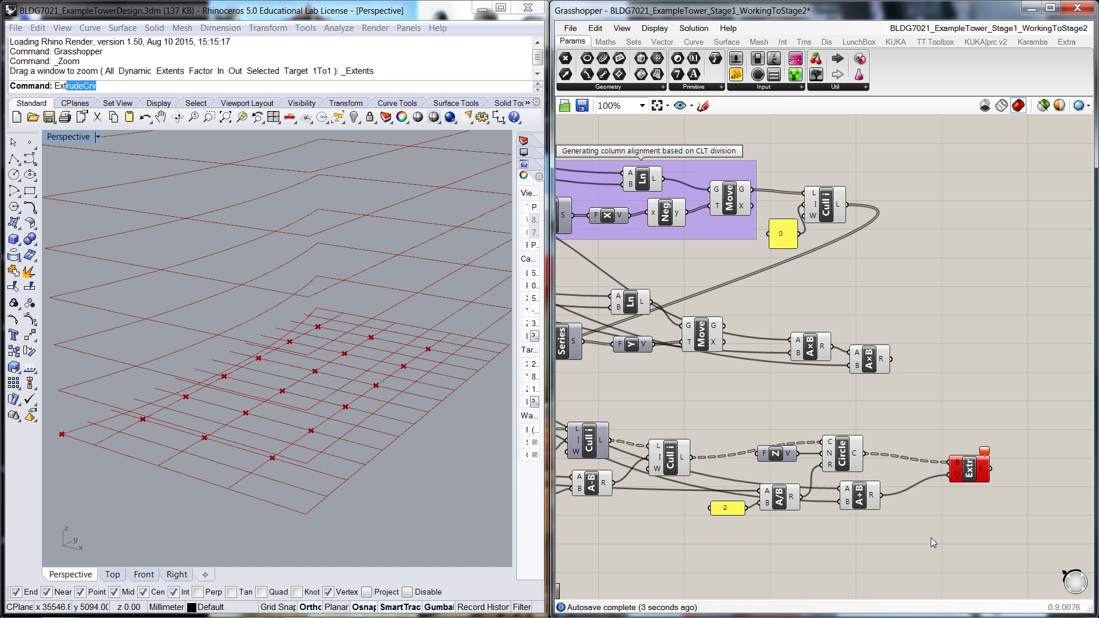
text(unit z)
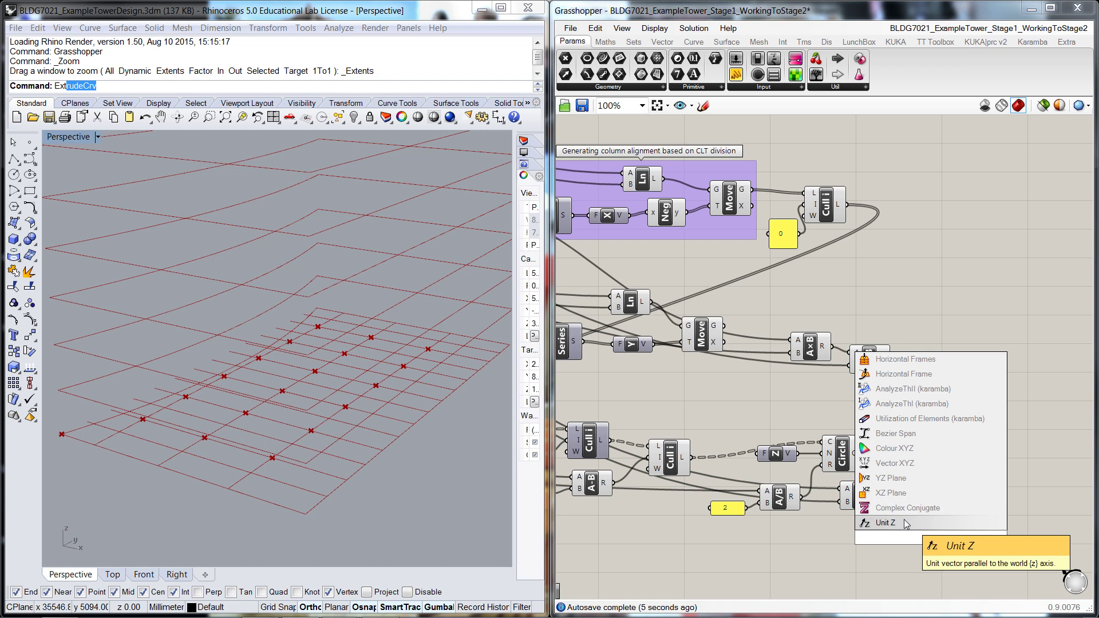
click(904, 520)
drag(934, 514, 917, 497)
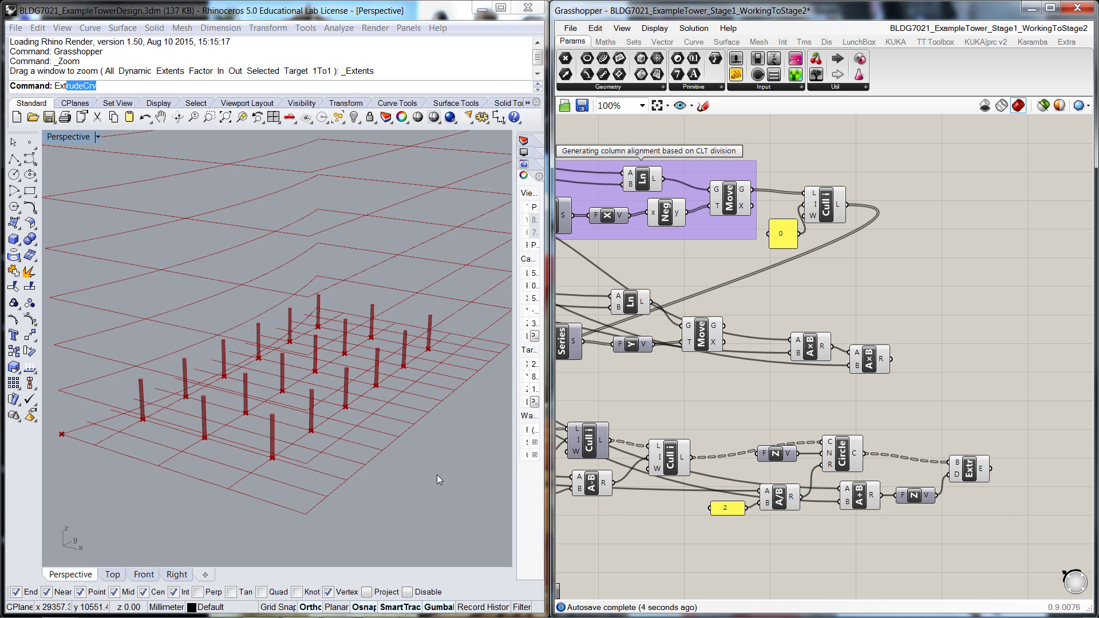
scroll(437, 475, down, 3)
right_drag(436, 474, 451, 476)
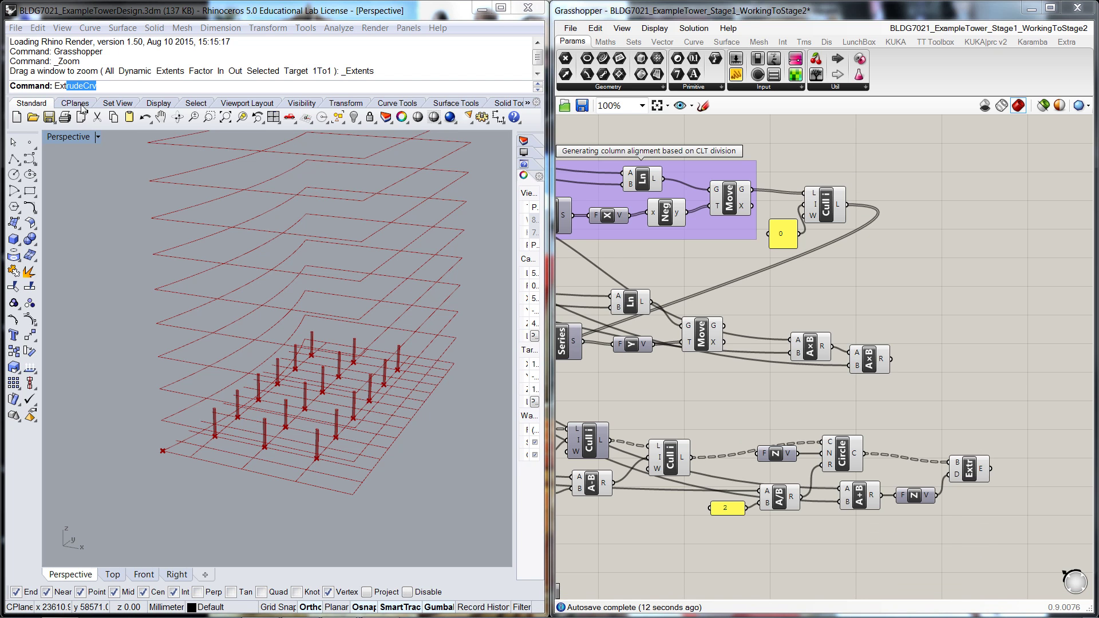
Step: Add a Series component and a Unit Z vector after the Extrude component
right_drag(1035, 486, 856, 449)
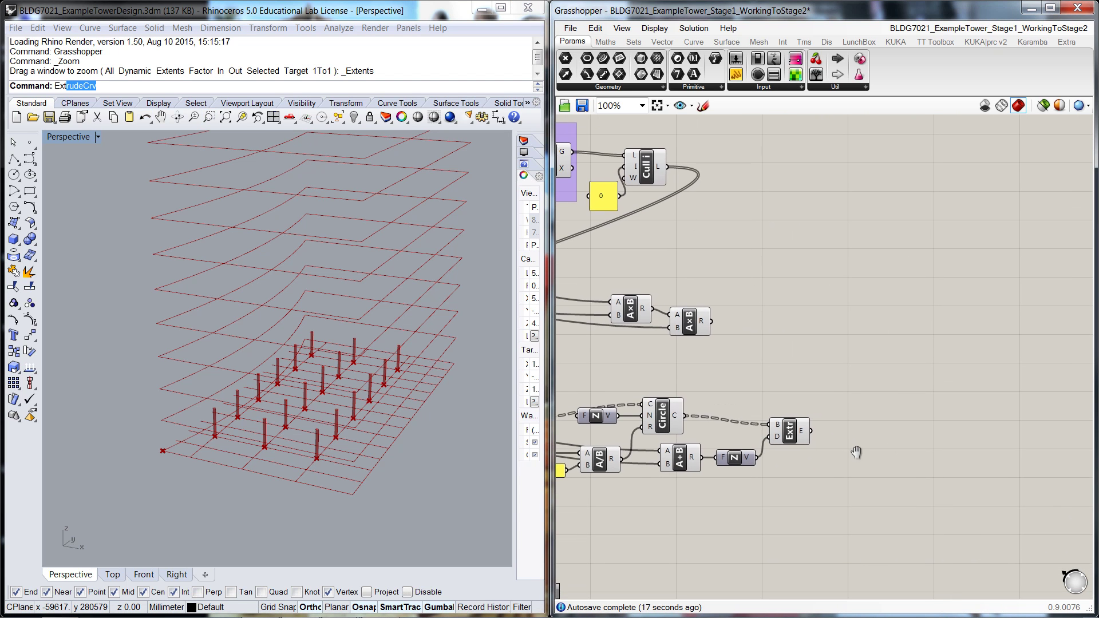
double_click(891, 460)
text(ser)
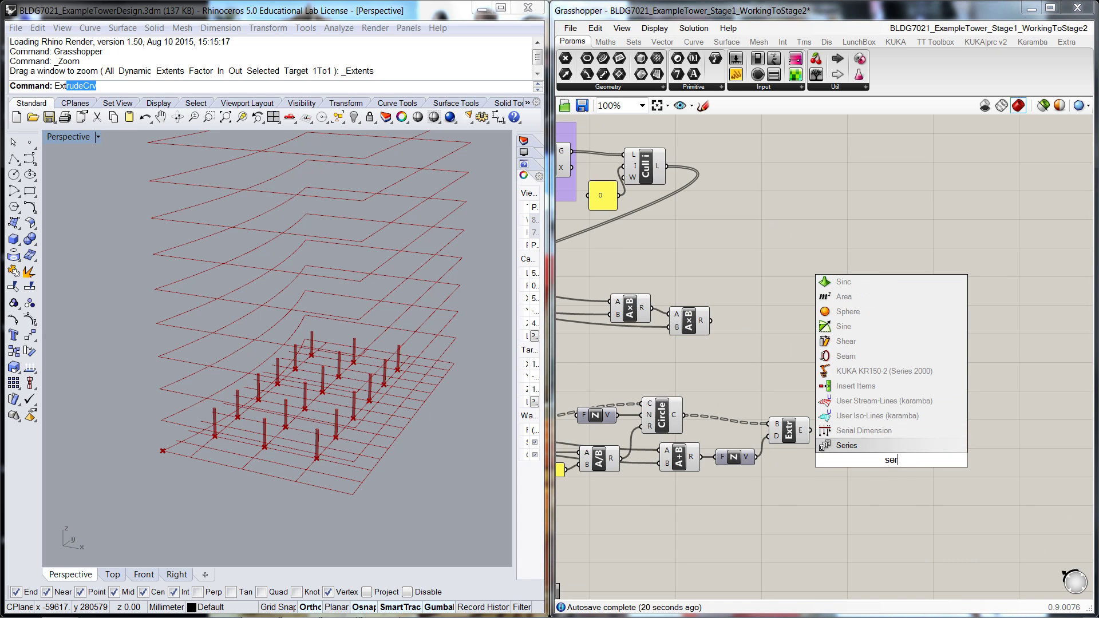
click(861, 452)
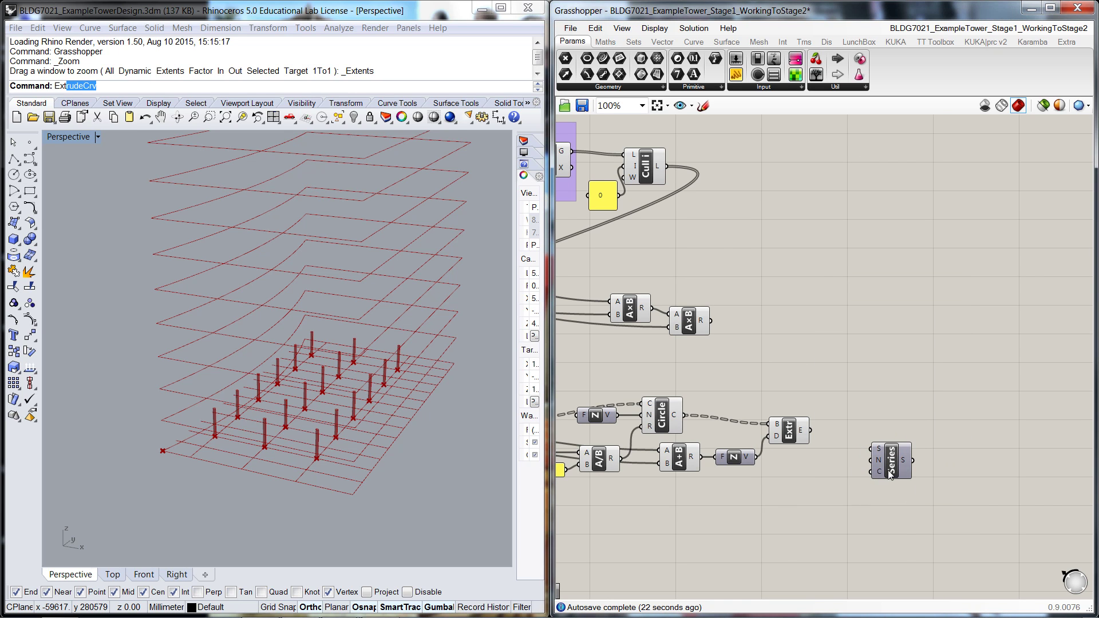
double_click(949, 473)
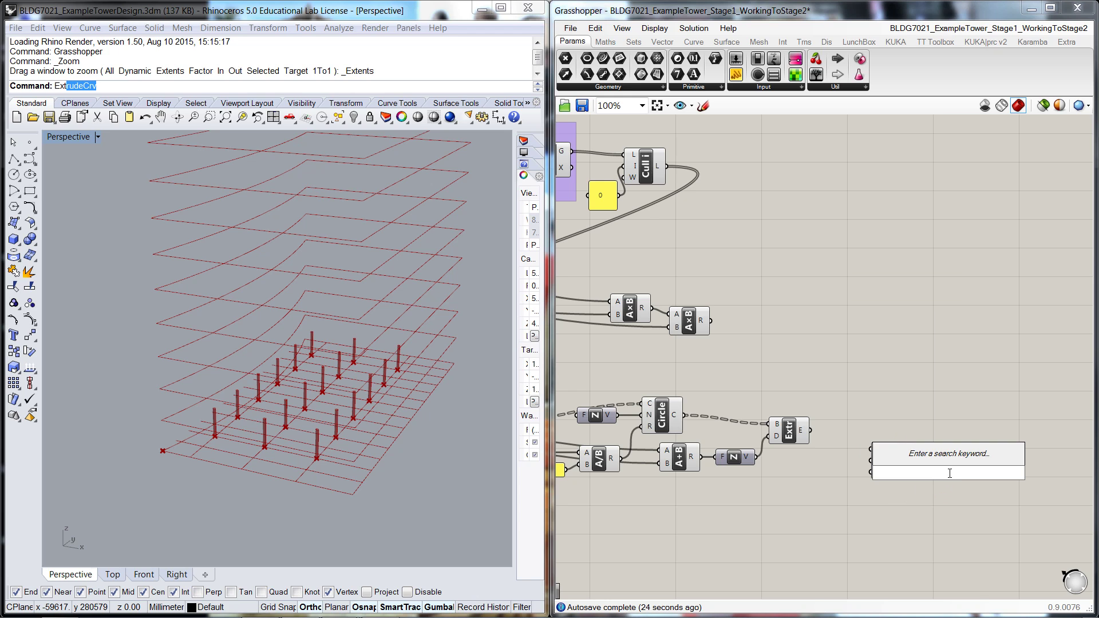
text(z)
click(934, 460)
click(947, 474)
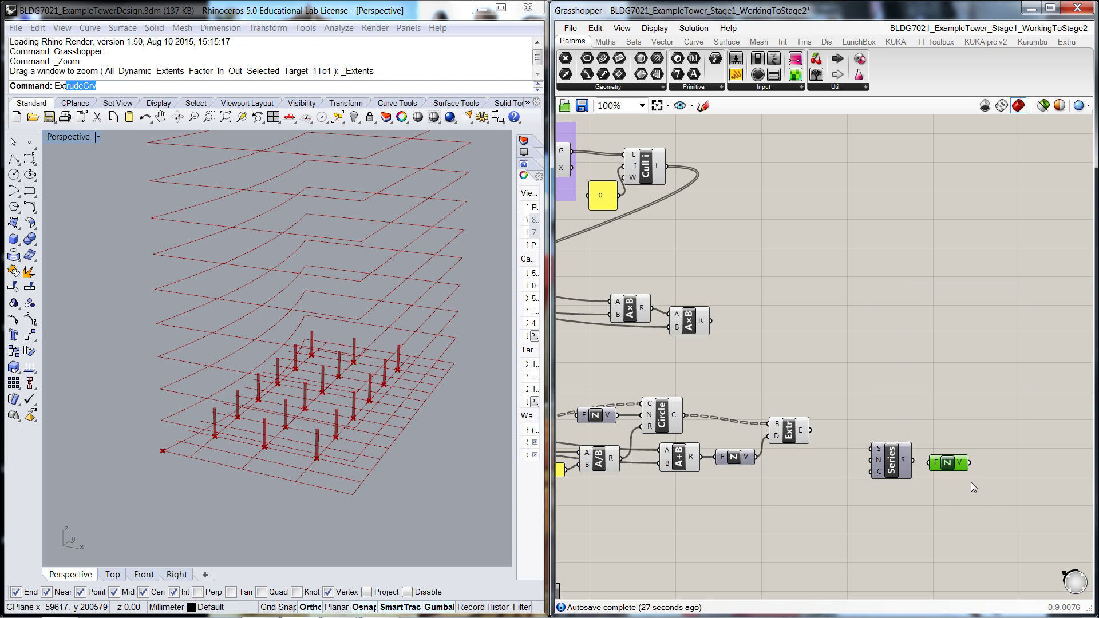
Step: Add a Move component and wire the Series output through the Unit Z vector into Move's T input
double_click(1001, 497)
text(mo)
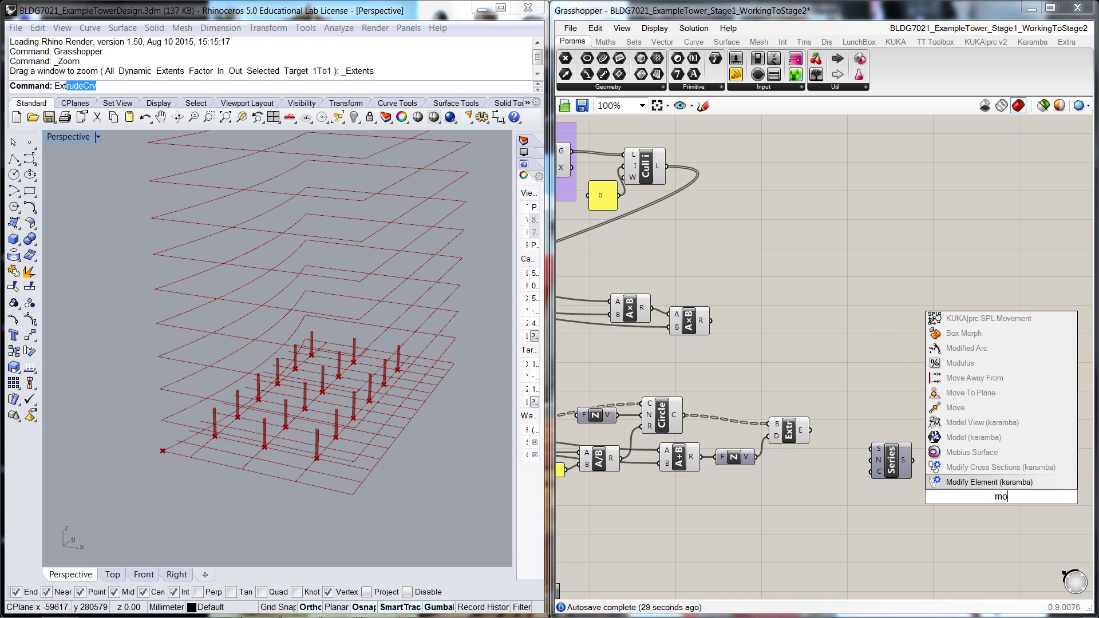
text(v)
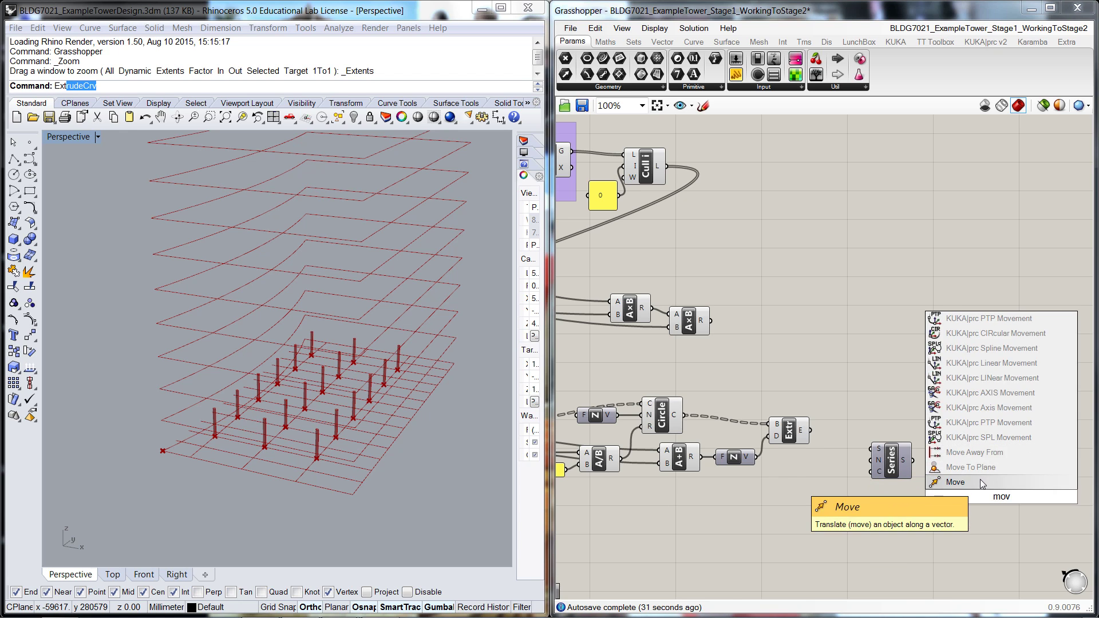
click(980, 479)
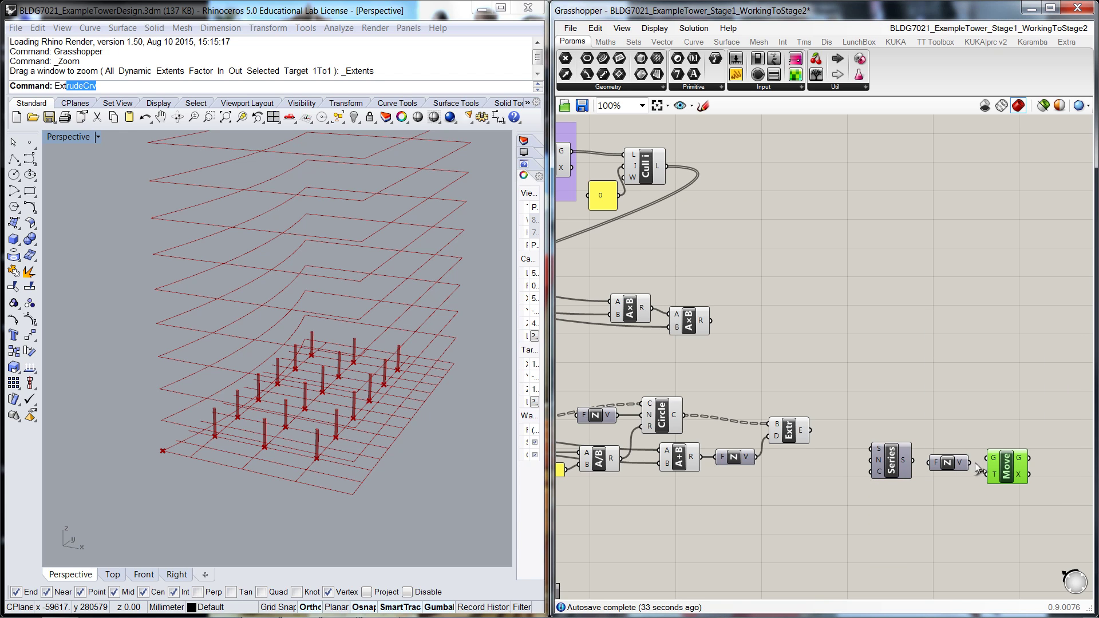
drag(980, 466, 1011, 446)
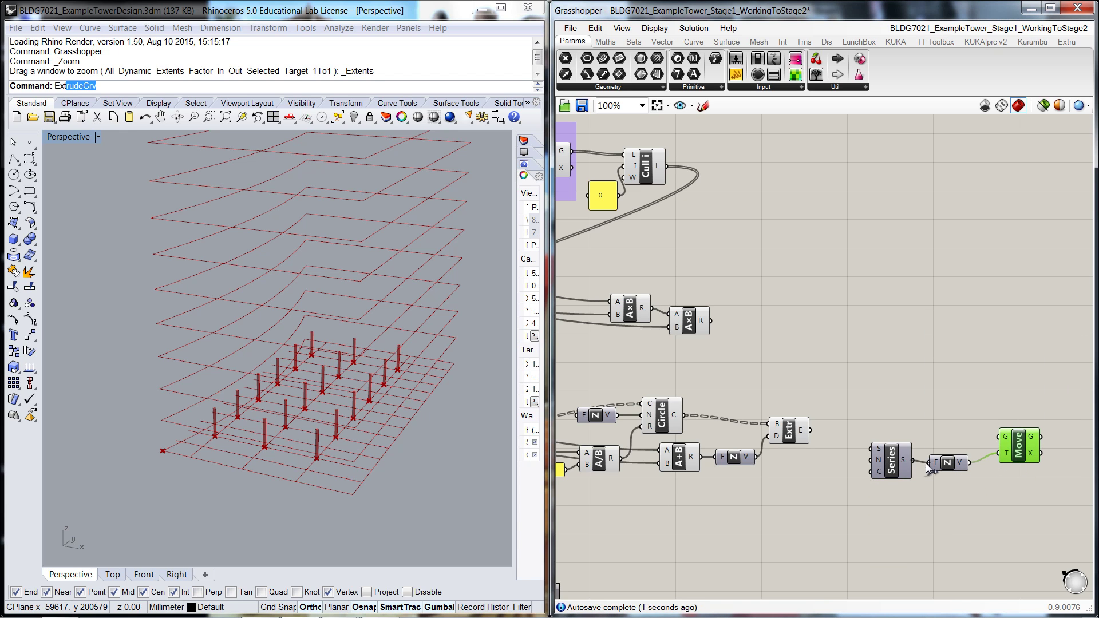
drag(895, 462, 885, 478)
click(894, 417)
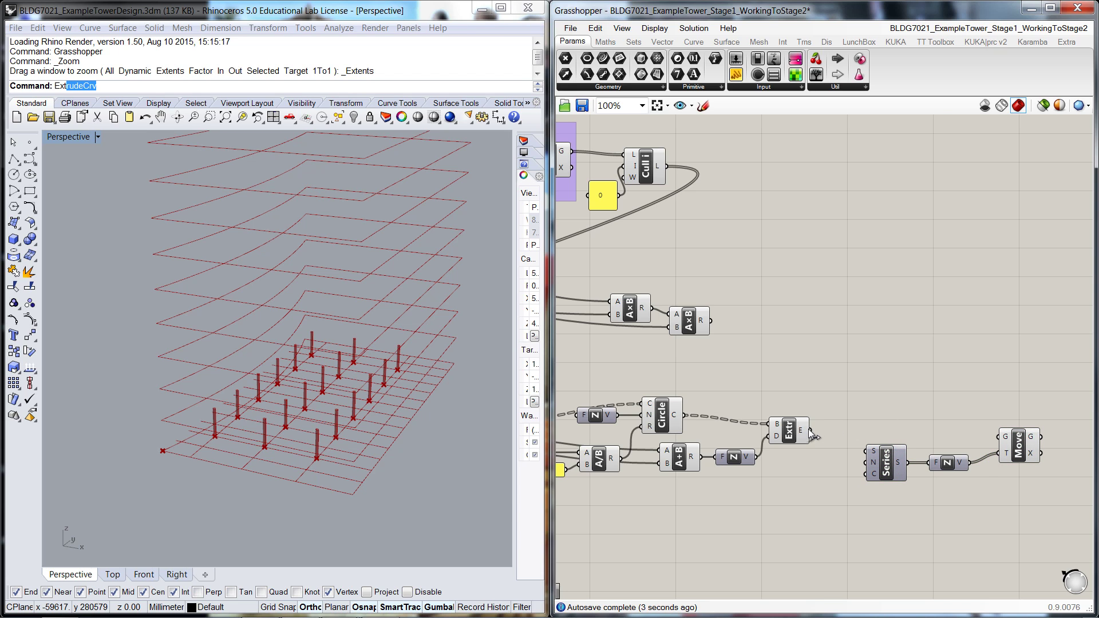
Step: Wire the Extrude output to Move's G input and align the Series component with its Unit Z vector
drag(809, 430, 1000, 437)
click(885, 470)
drag(895, 474, 889, 471)
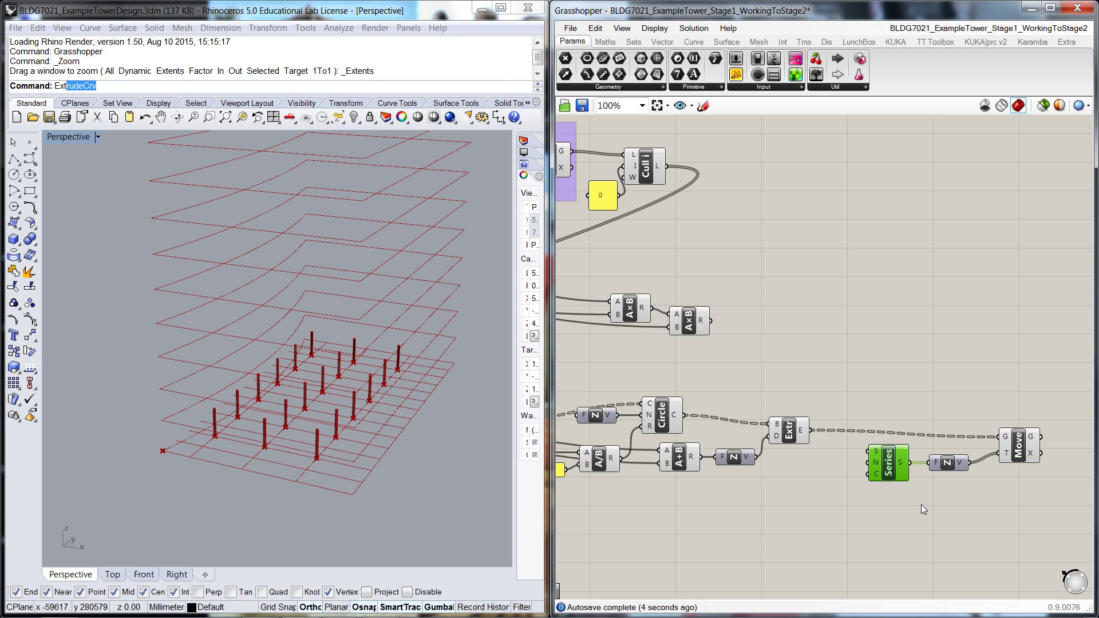
click(903, 513)
Step: Wire the Floor to Floor slider to the N input of the new Series component
scroll(902, 513, down, 6)
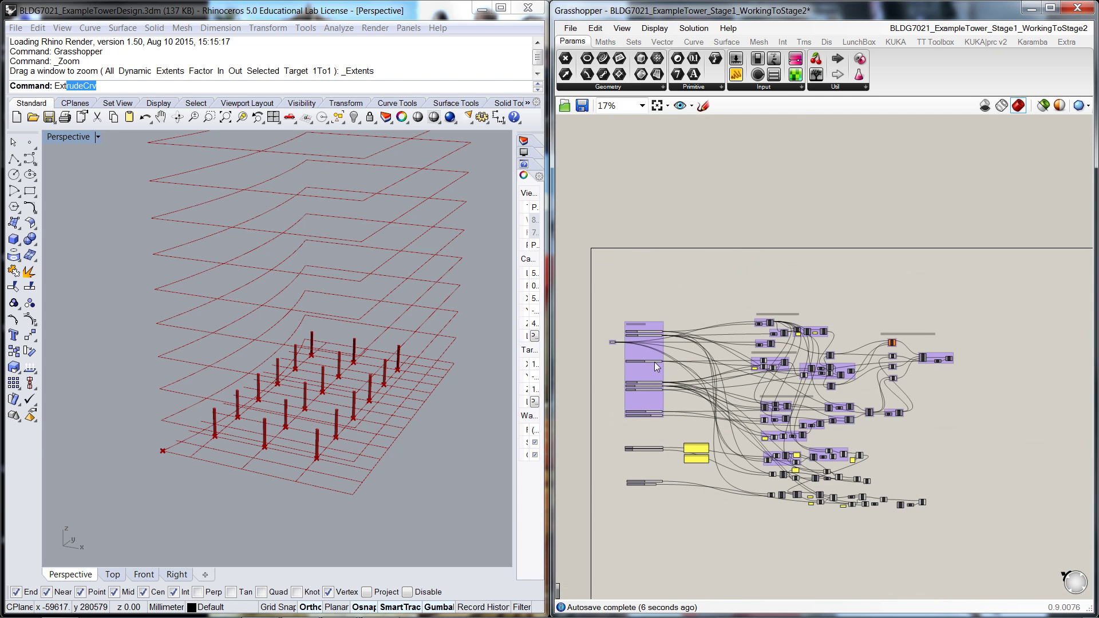
scroll(654, 362, up, 6)
right_drag(711, 419, 715, 412)
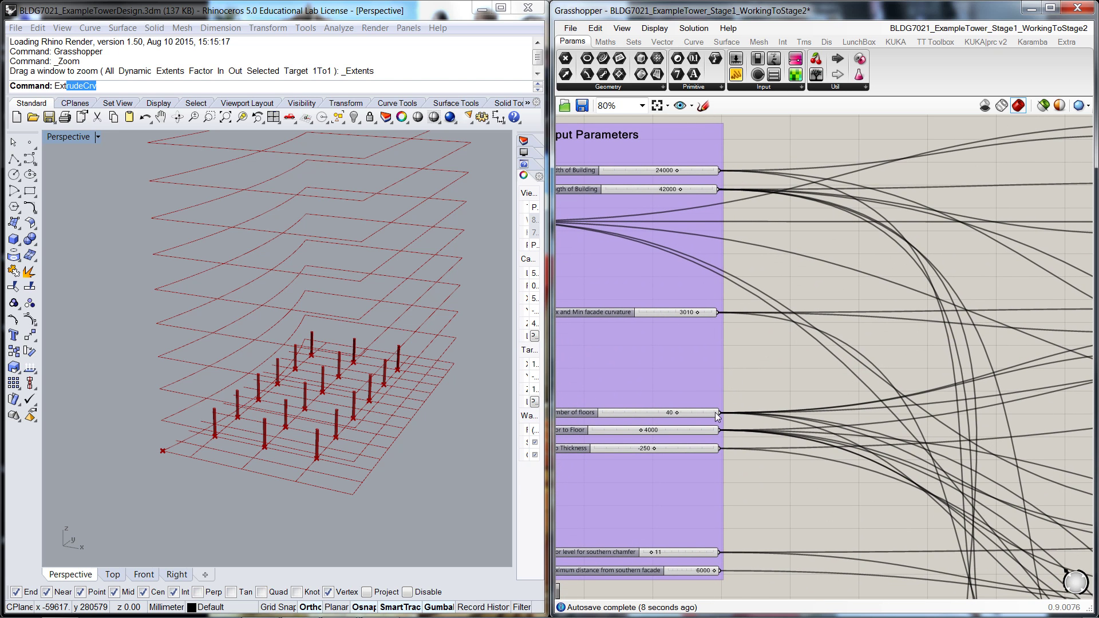
drag(720, 429, 788, 560)
scroll(802, 573, down, 2)
scroll(1011, 560, up, 4)
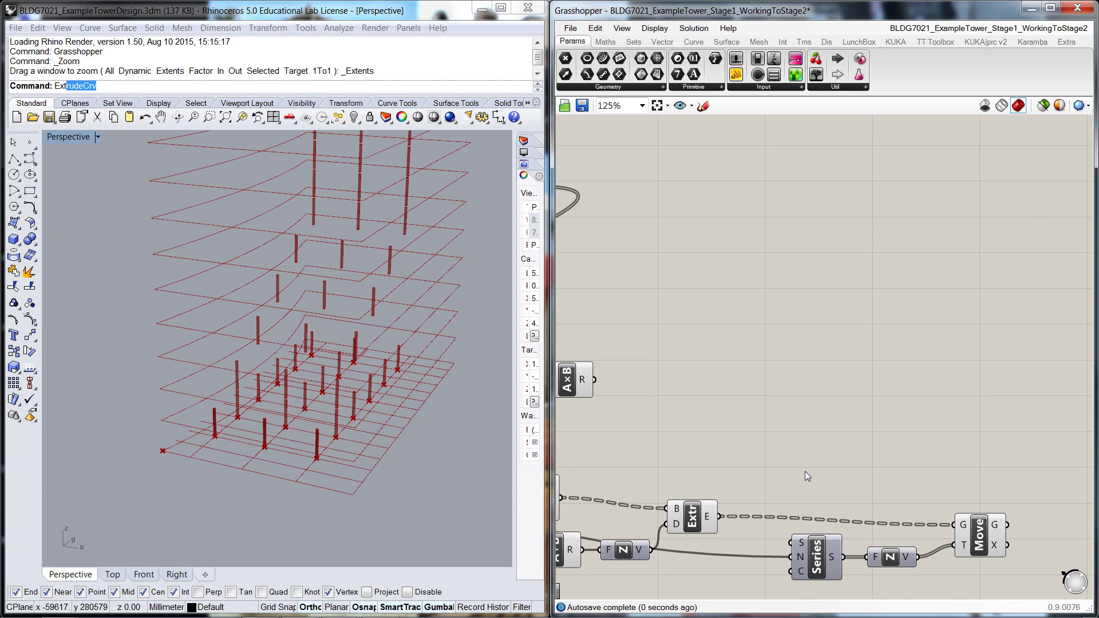
scroll(804, 471, down, 3)
Step: Add a Subtraction component just before the new Series component and place a panel beside it
right_drag(803, 536, 924, 504)
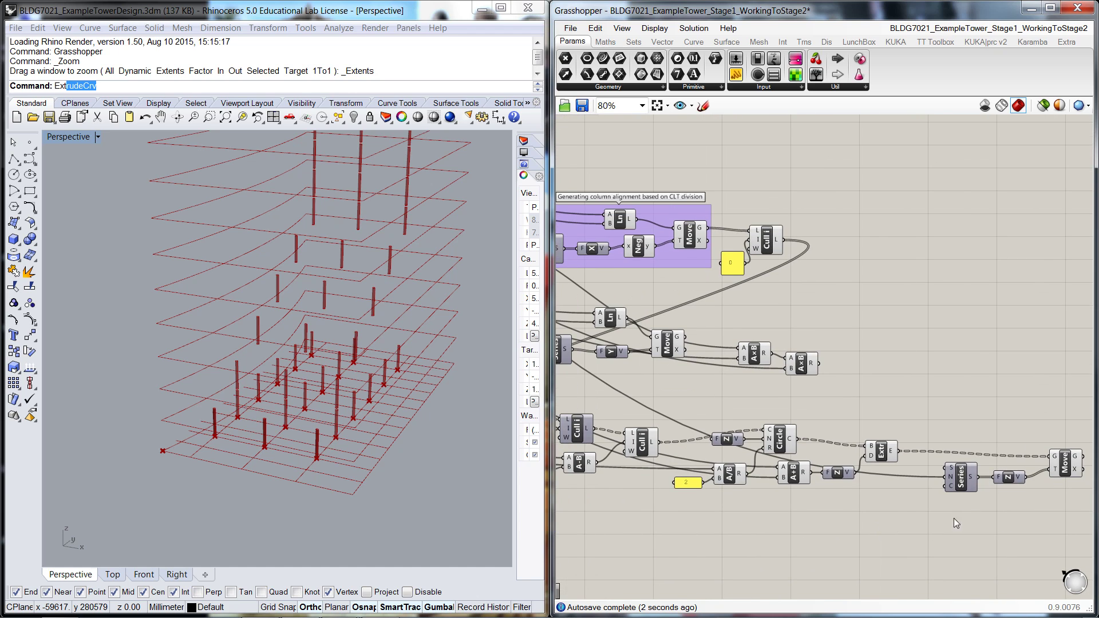
double_click(914, 503)
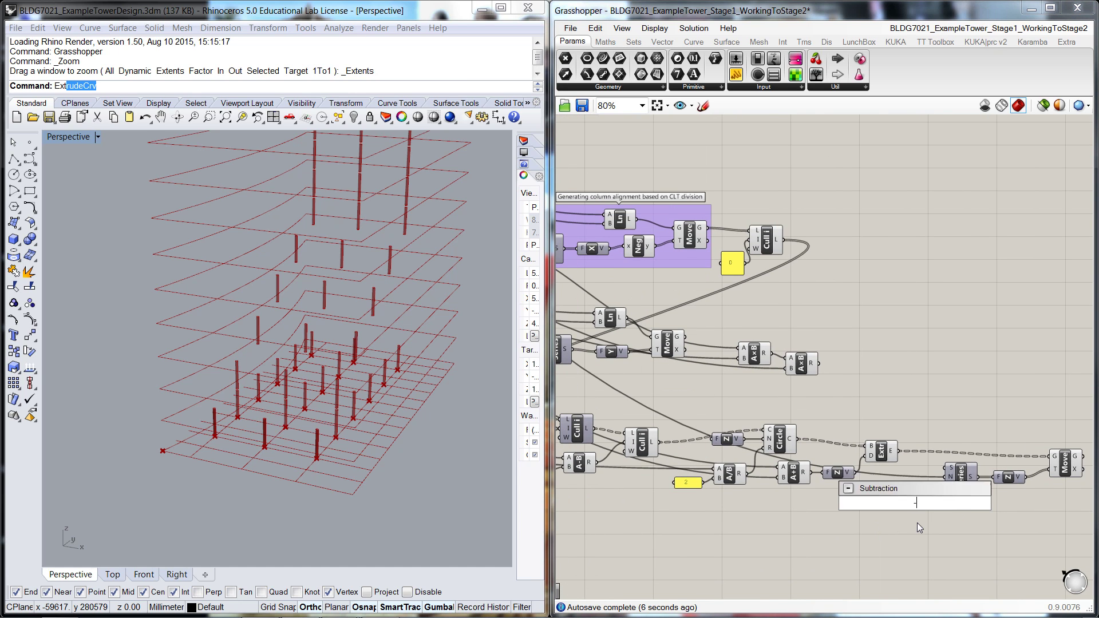
key(Return)
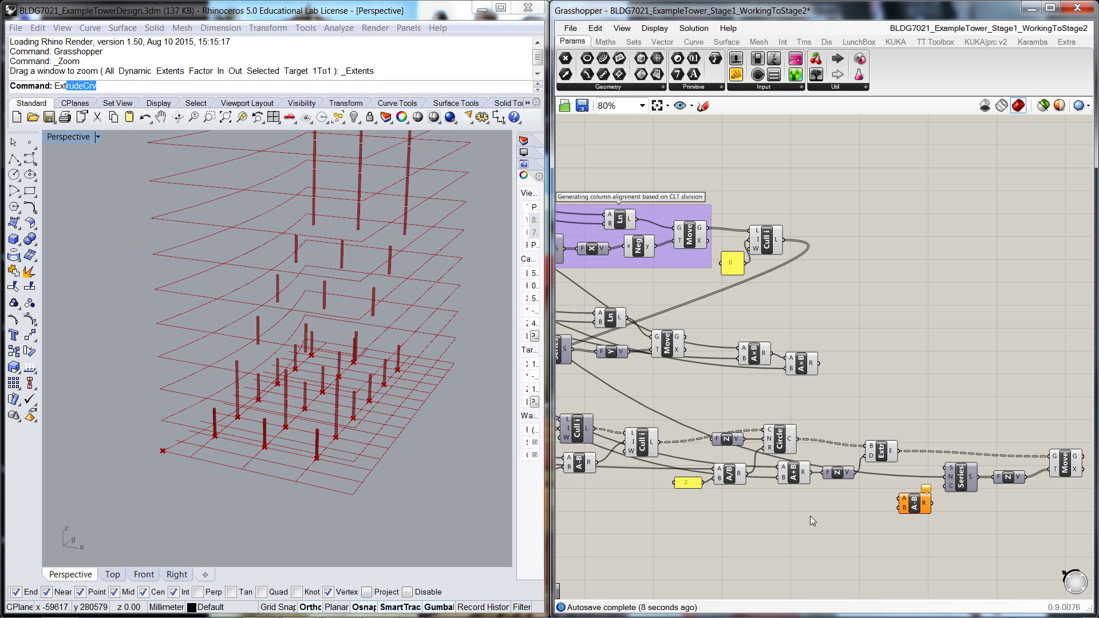
double_click(858, 518)
text(panel)
key(Return)
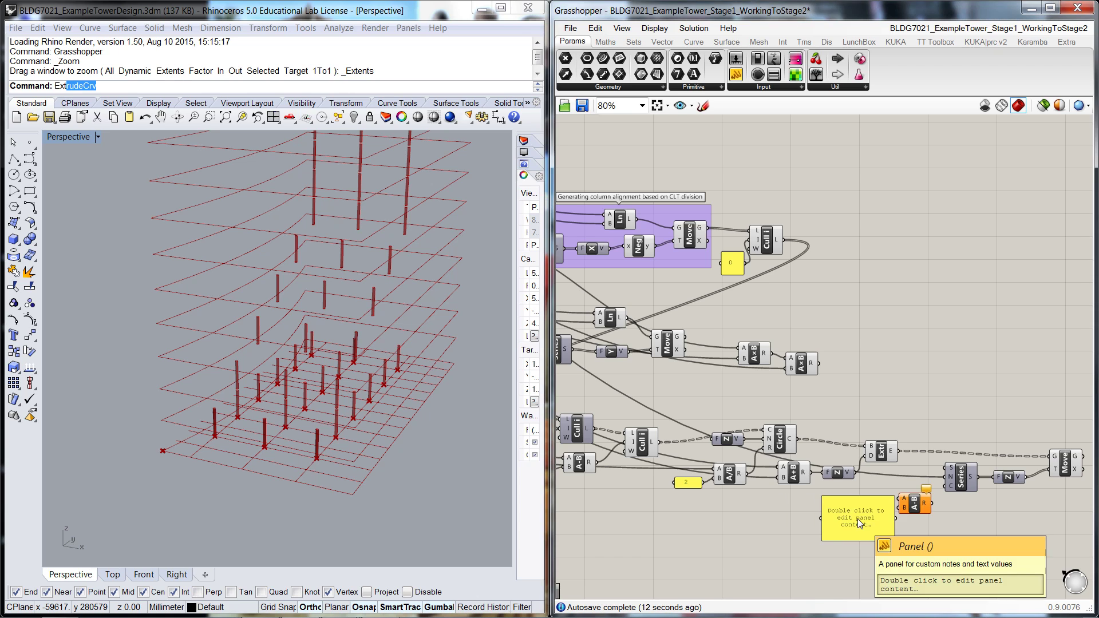
Step: Set the new panel's value to 1, shrink it to one line and wire it to the Subtraction component's B input
double_click(858, 518)
text(1)
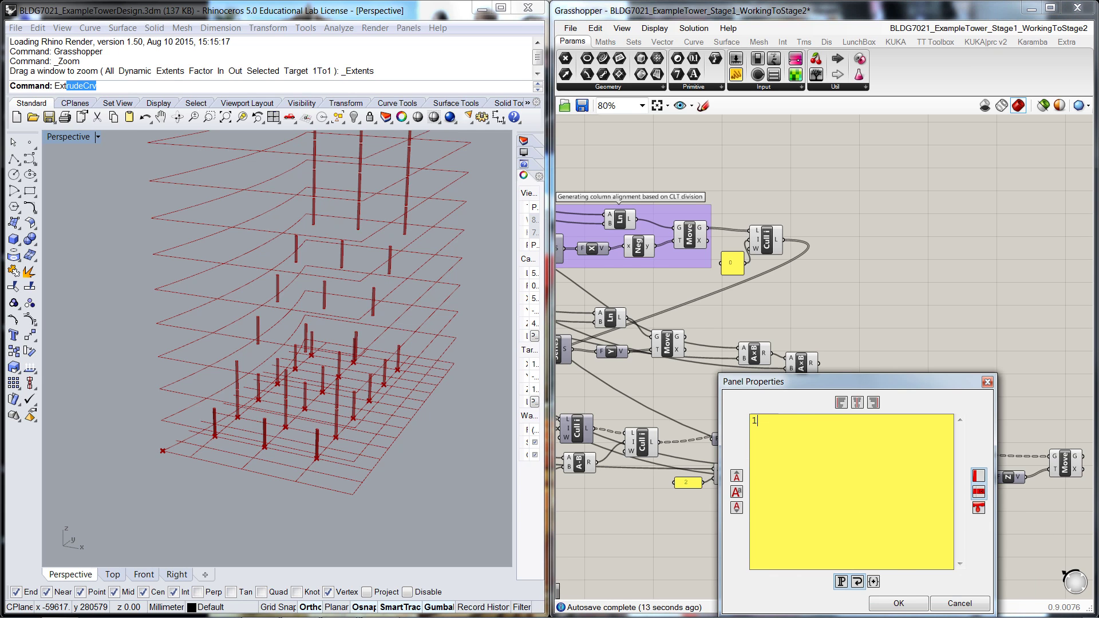
click(908, 605)
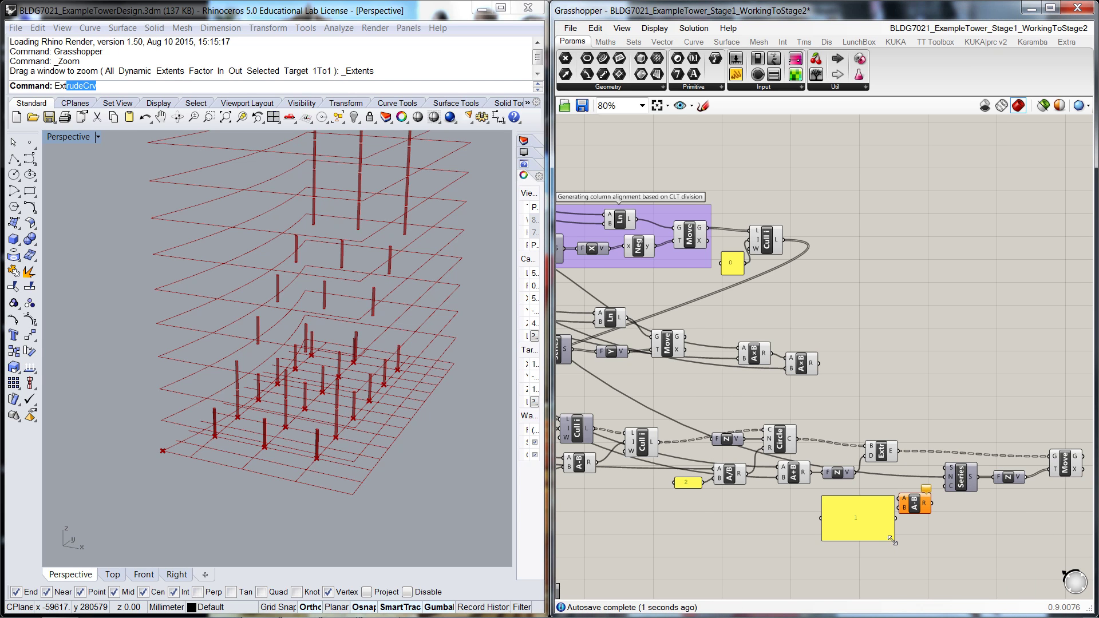
drag(892, 541, 899, 508)
scroll(902, 530, down, 5)
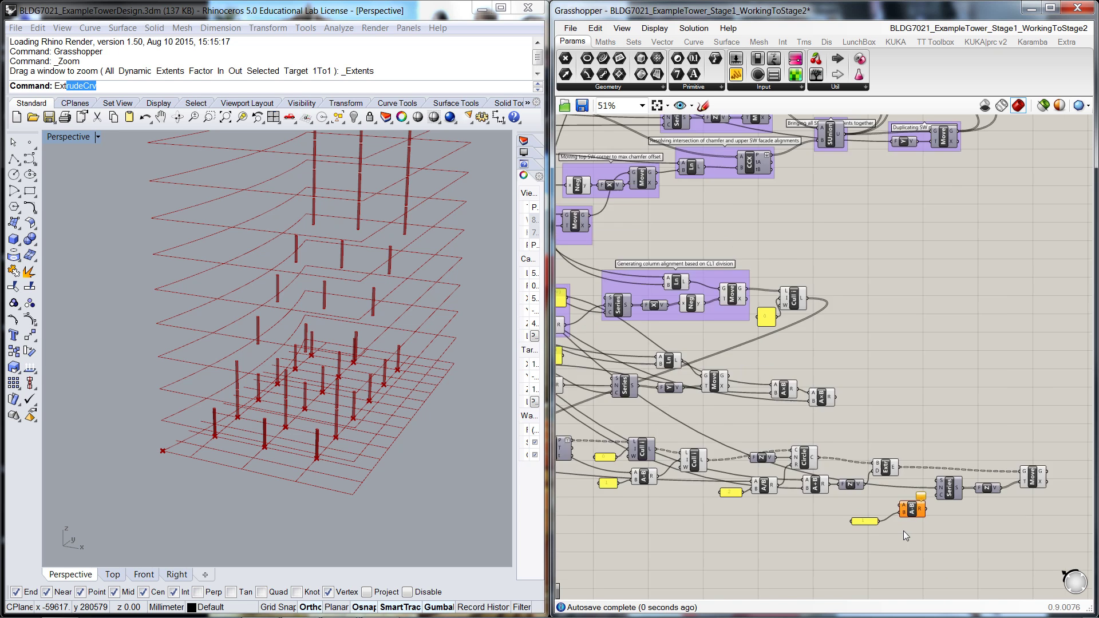
Step: Wire the Number of floors slider to Subtraction's A input and its result to the C input of the new Series component
right_drag(664, 439, 767, 471)
scroll(617, 350, up, 3)
scroll(617, 349, up, 2)
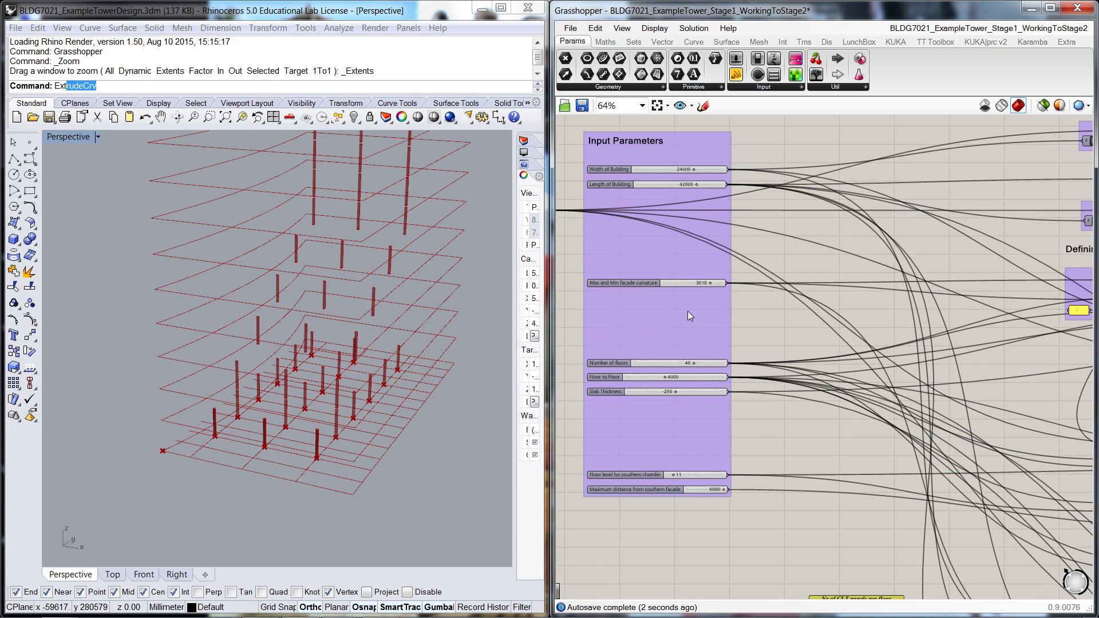
drag(729, 363, 1078, 610)
scroll(1031, 538, down, 5)
scroll(986, 541, up, 5)
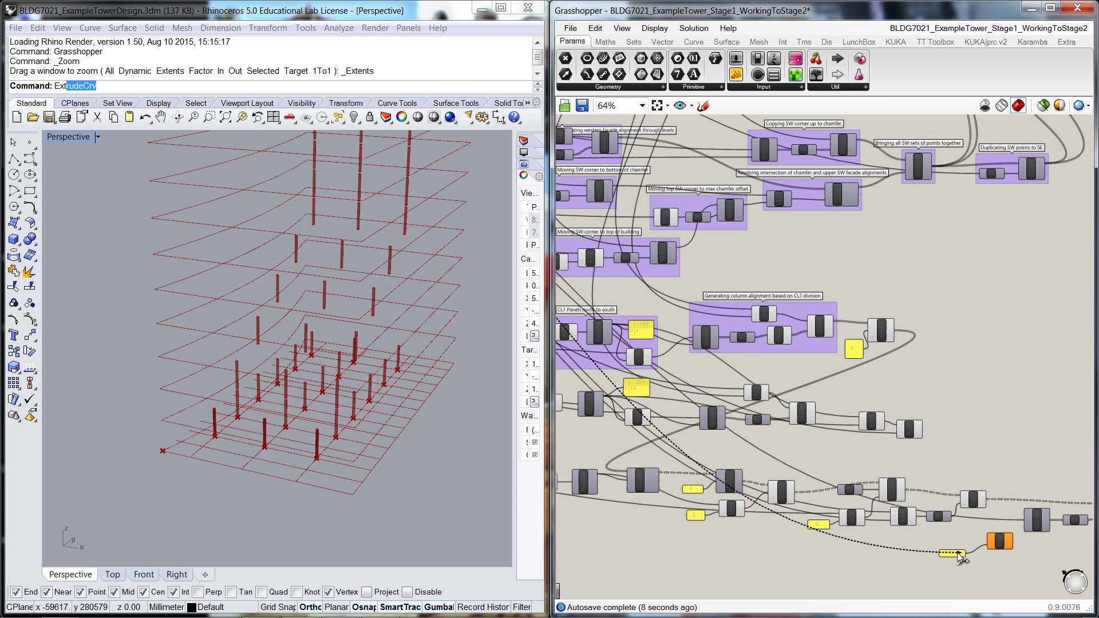
drag(983, 536, 1027, 539)
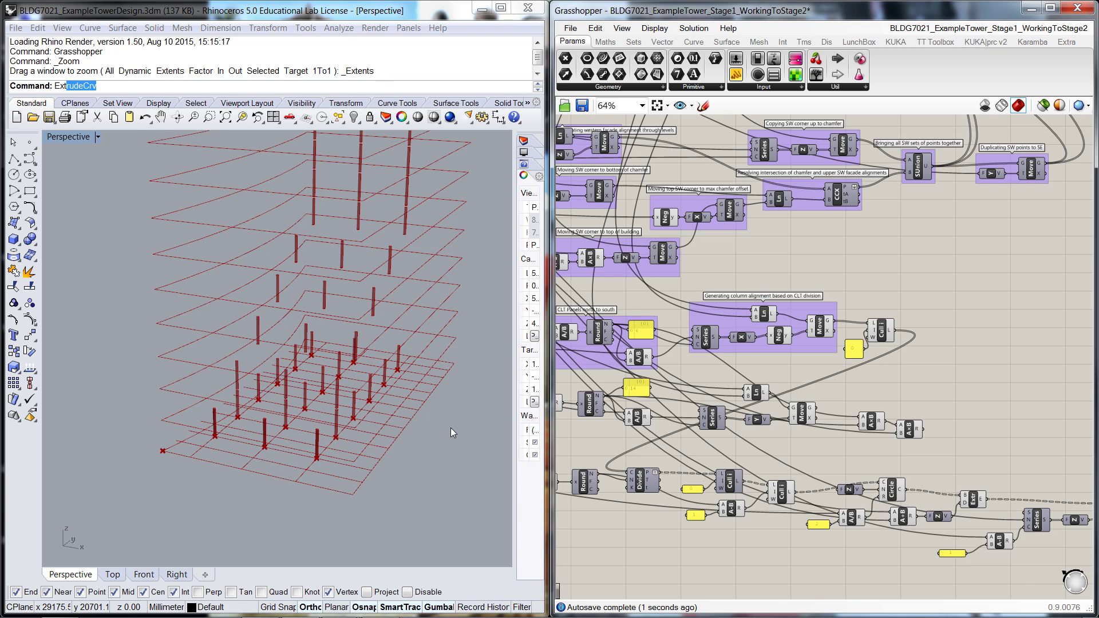
Step: Graft the E output of the Extrude component that feeds the Move component
mouse_move(451, 428)
shift+right_down()
mouse_move(423, 434)
mouse_move(438, 437)
shift+right_up()
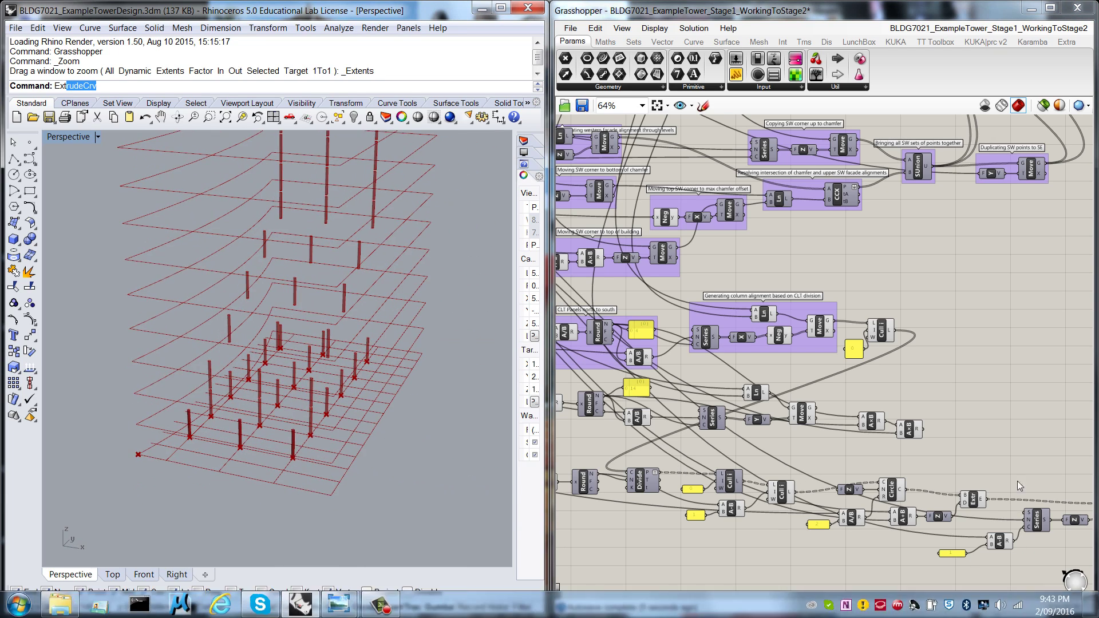
right_drag(1043, 462, 906, 421)
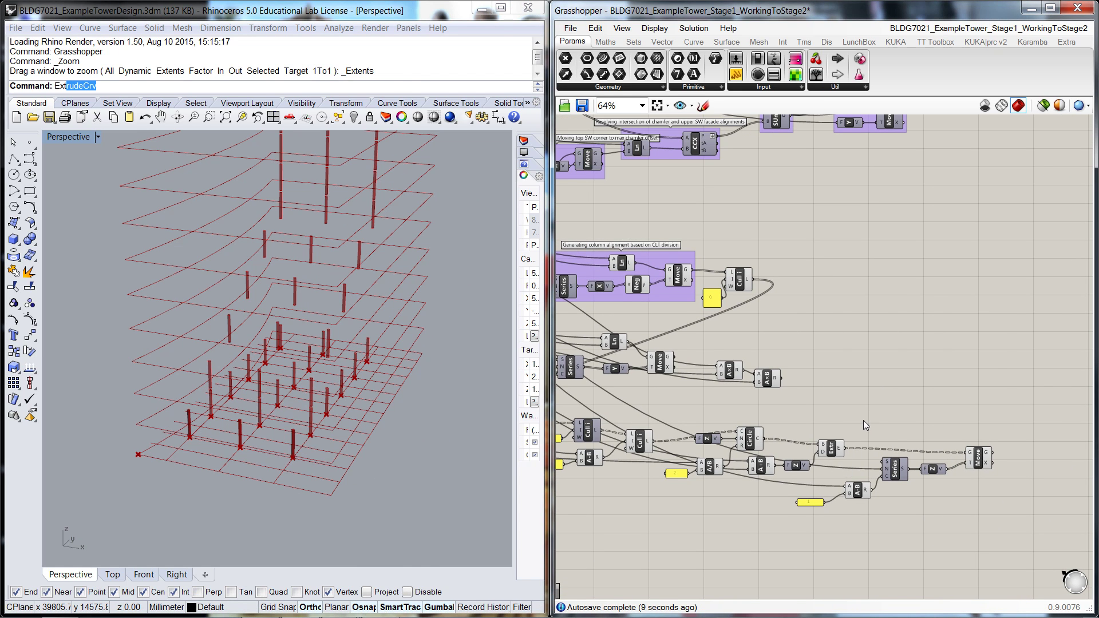
scroll(846, 451, up, 6)
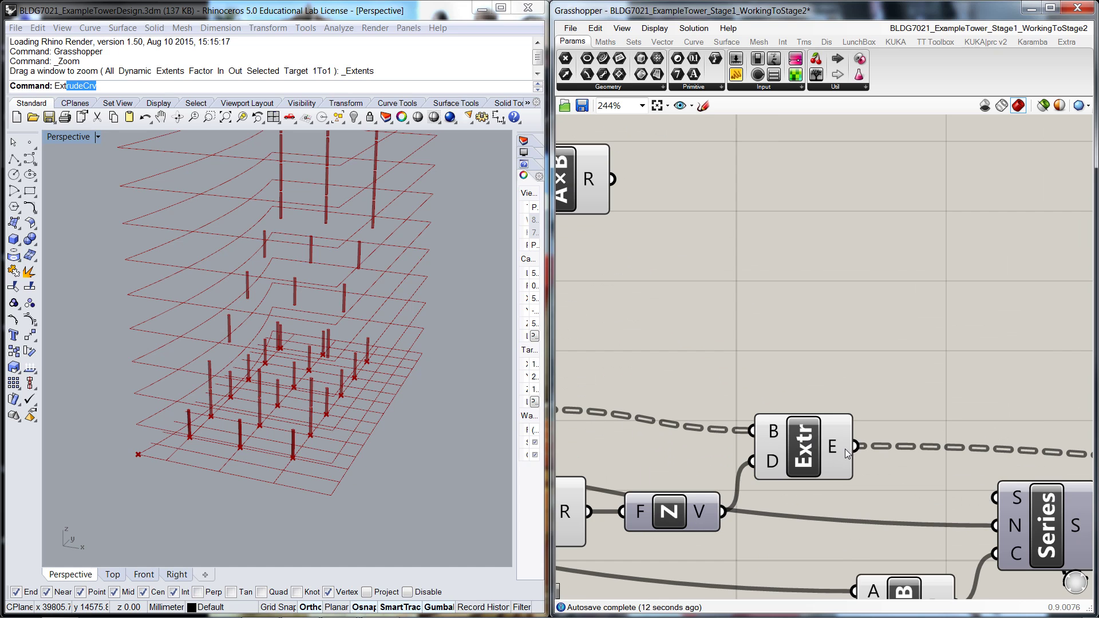
right_click(843, 447)
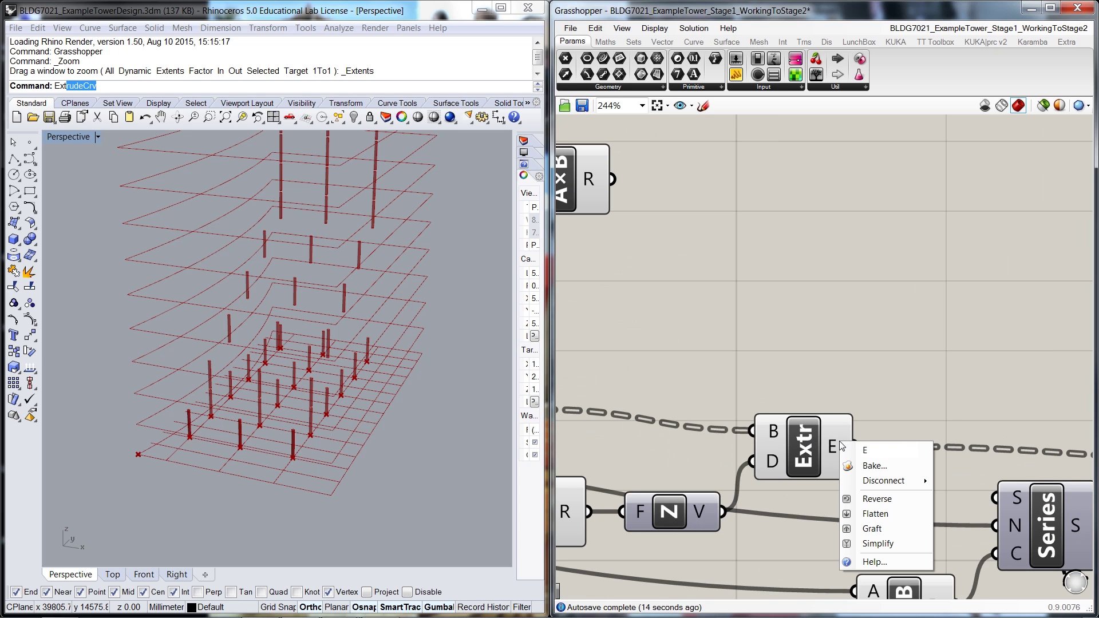
click(870, 528)
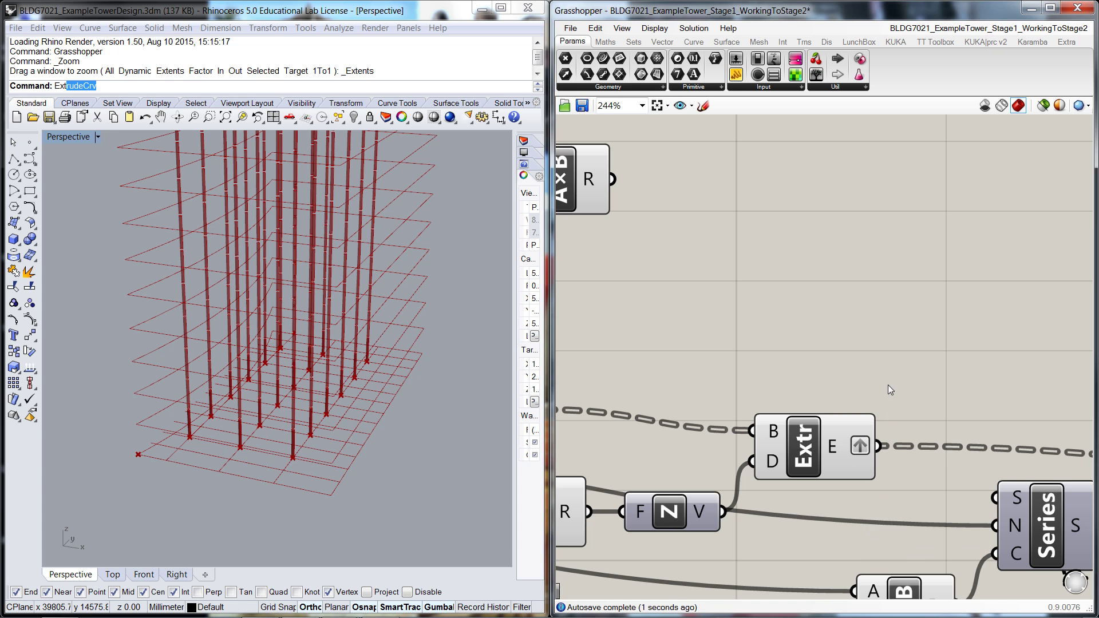
Step: Examine the columns repeated up the full tower height in the perspective view and the overall layout of the definition
scroll(459, 393, down, 3)
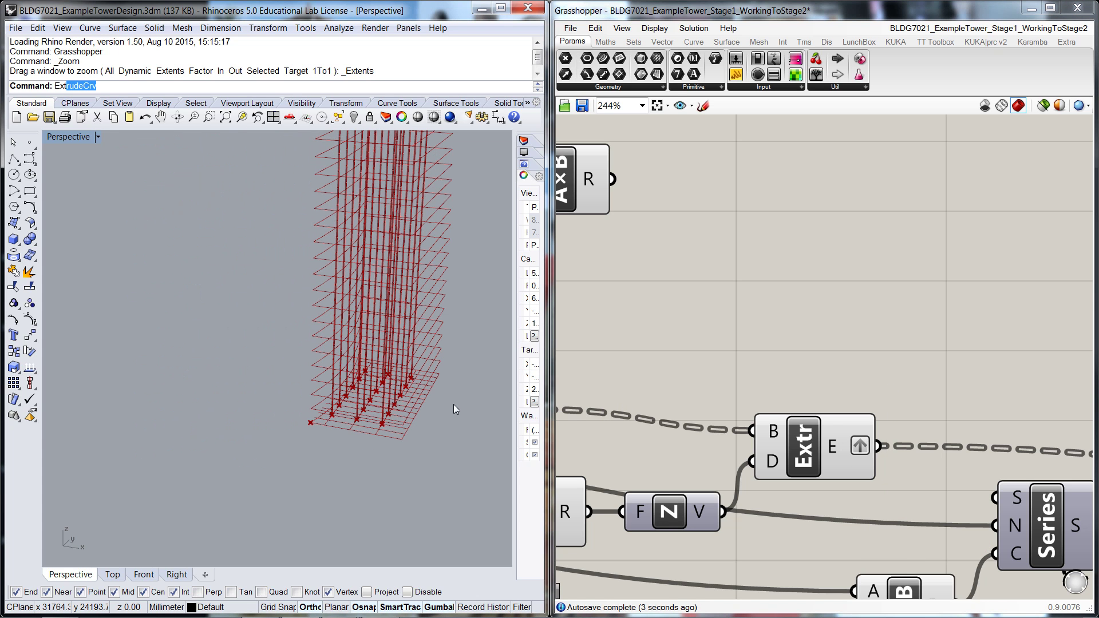
right_drag(451, 413, 389, 406)
scroll(389, 405, down, 8)
scroll(389, 405, up, 4)
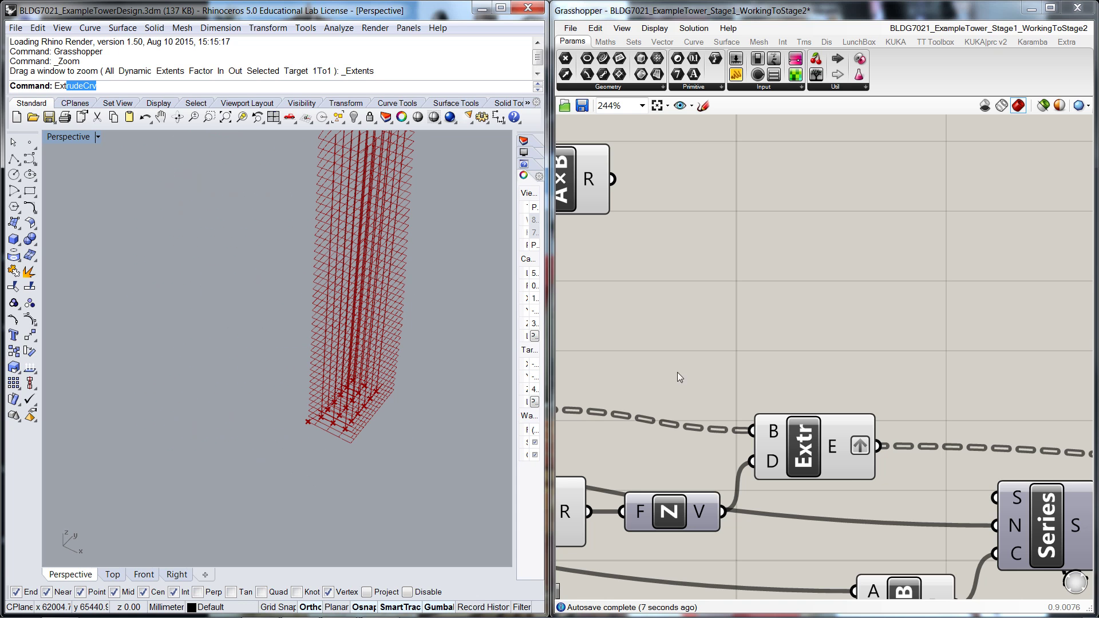
click(732, 353)
scroll(733, 359, down, 10)
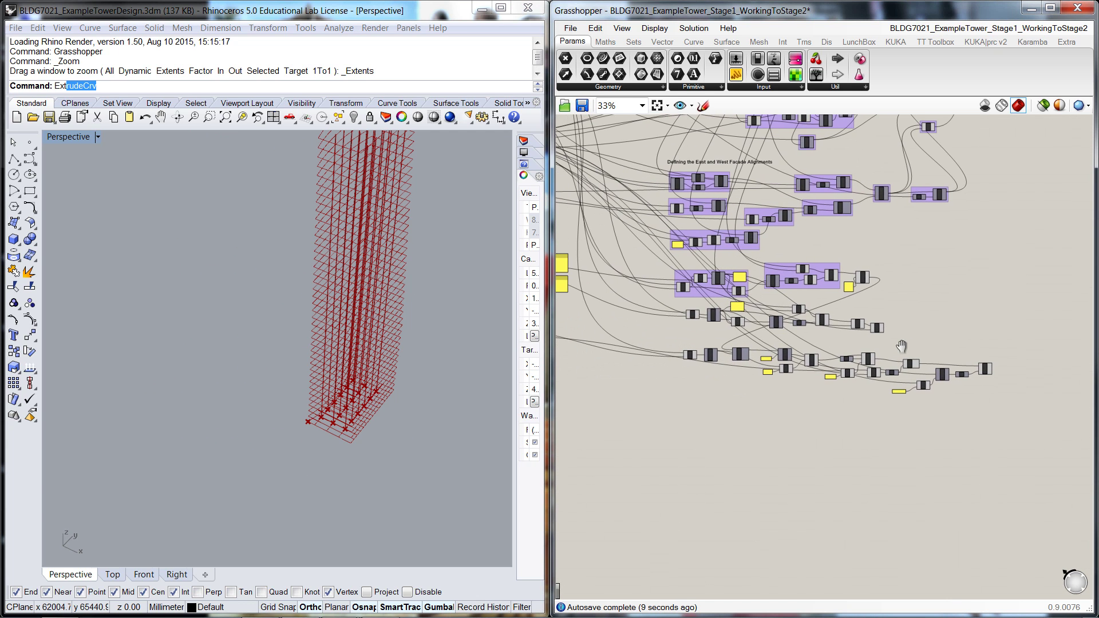
right_drag(754, 373, 830, 416)
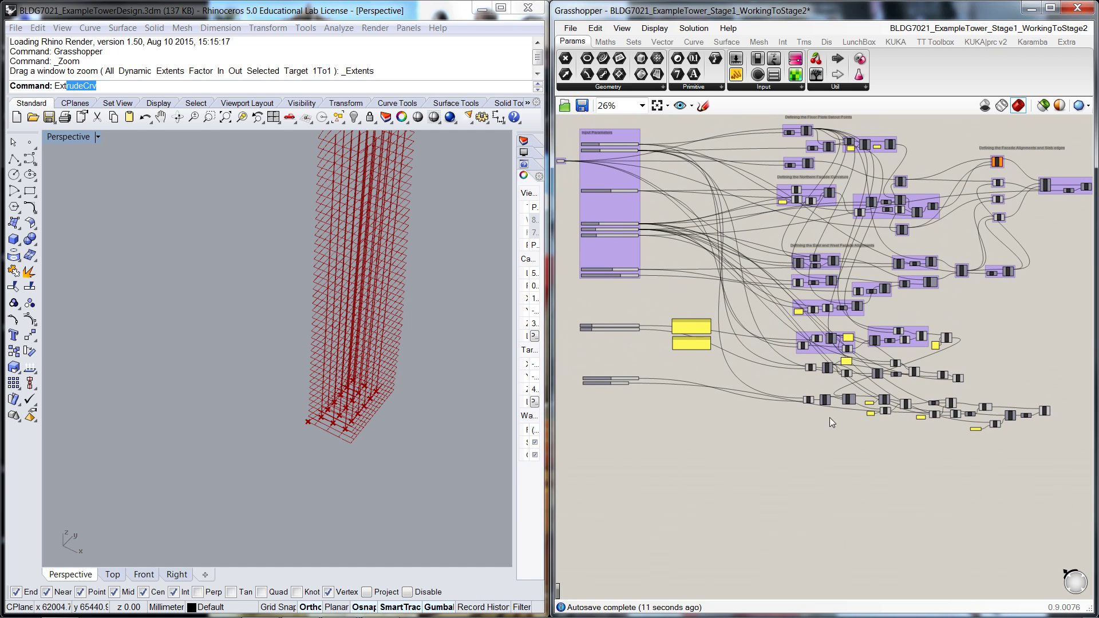